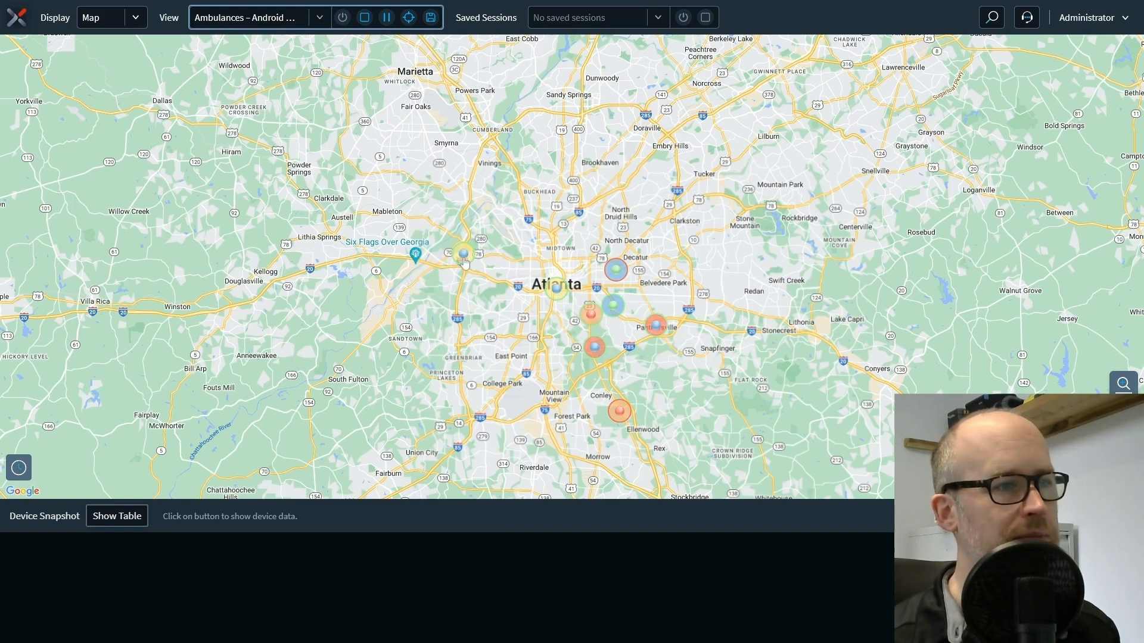
- Open the details of the ambulance device between Conley and Ellenwood and review its remaining fields down to the battery level
left_click(620, 412)
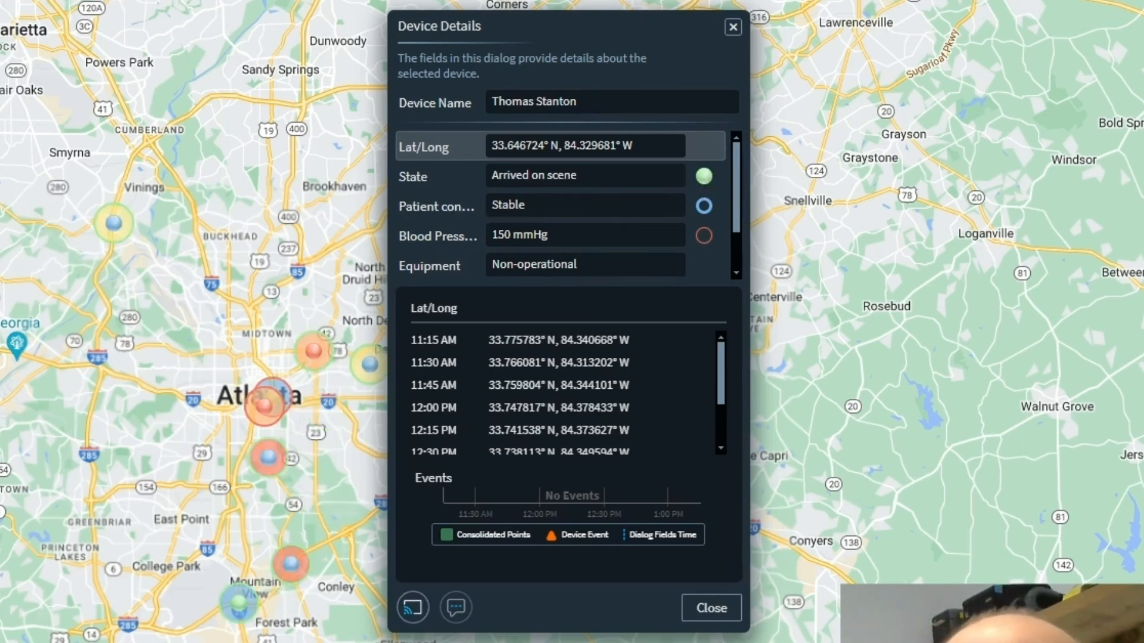
left_click(703, 210)
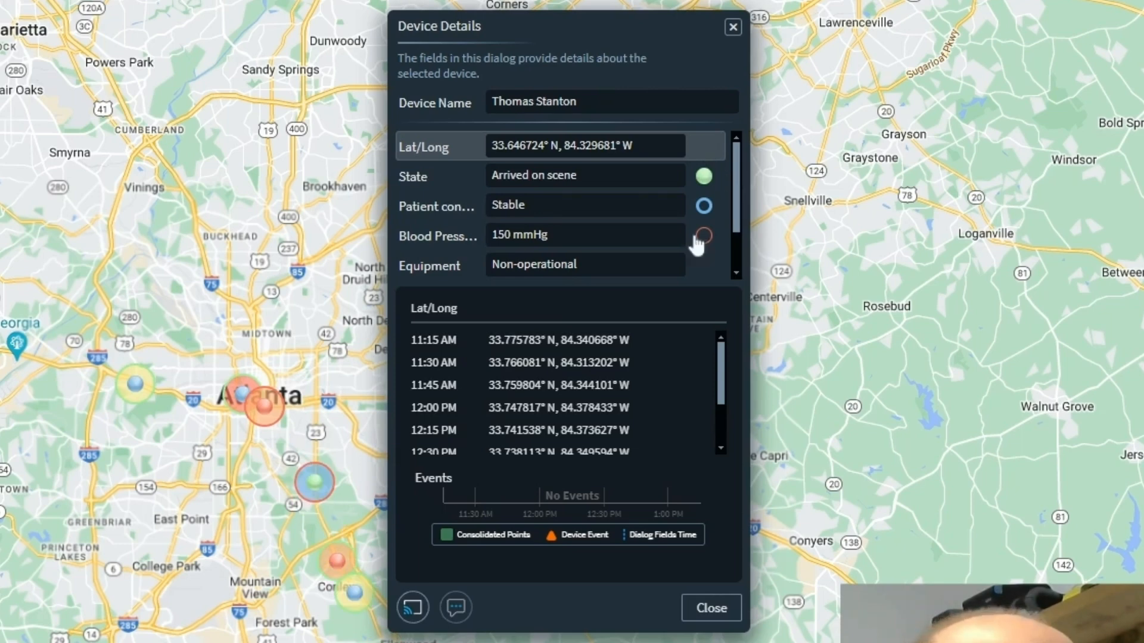
left_click_drag(737, 173, 737, 212)
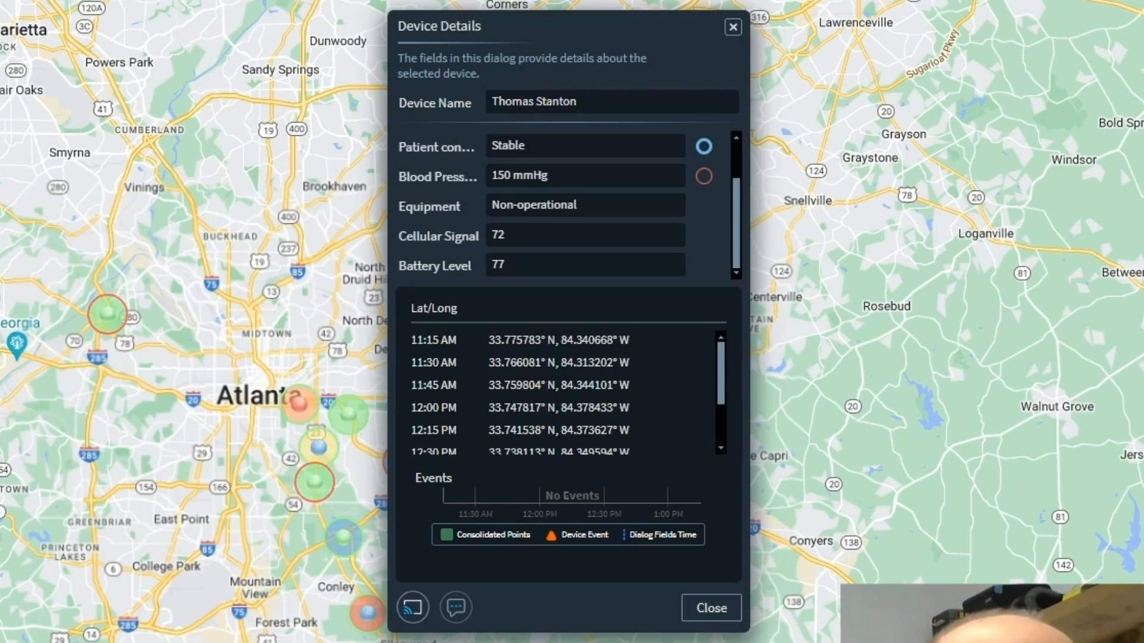
- Show the device's blood pressure history, move the time marker back to about 12:15 PM, and close the details
left_click(528, 176)
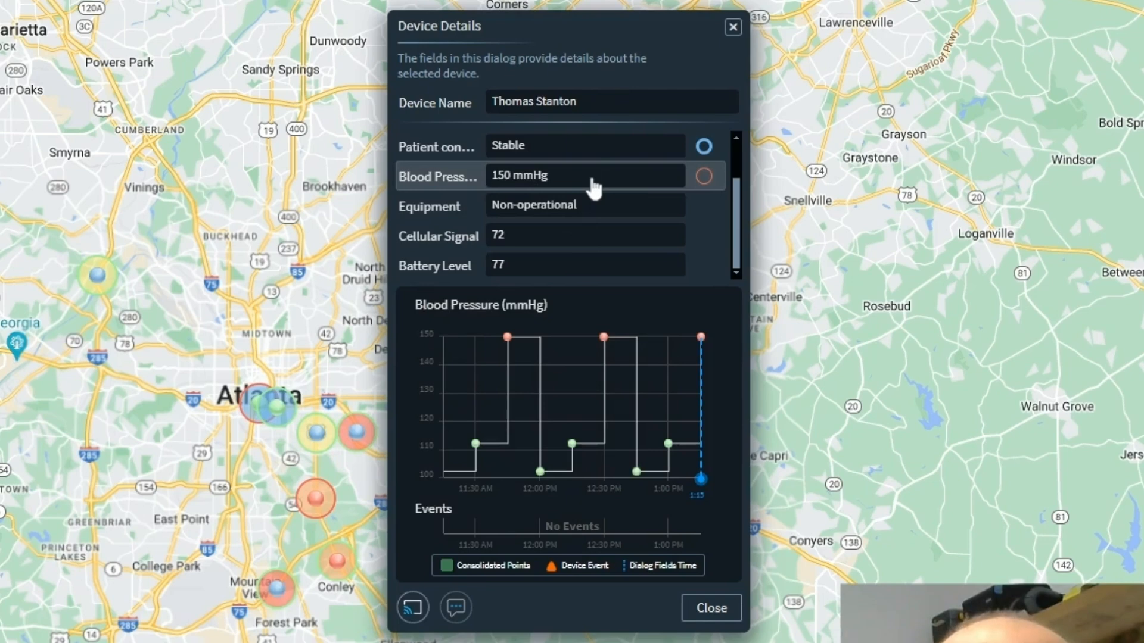
left_click(690, 479)
left_click_drag(691, 487, 571, 477)
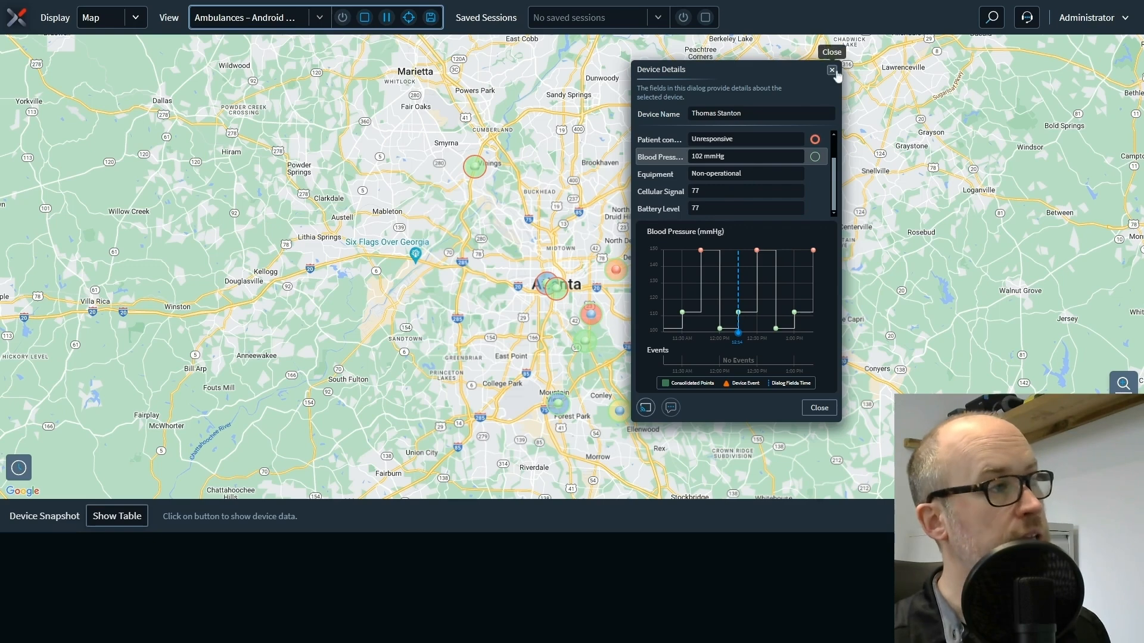
left_click(833, 70)
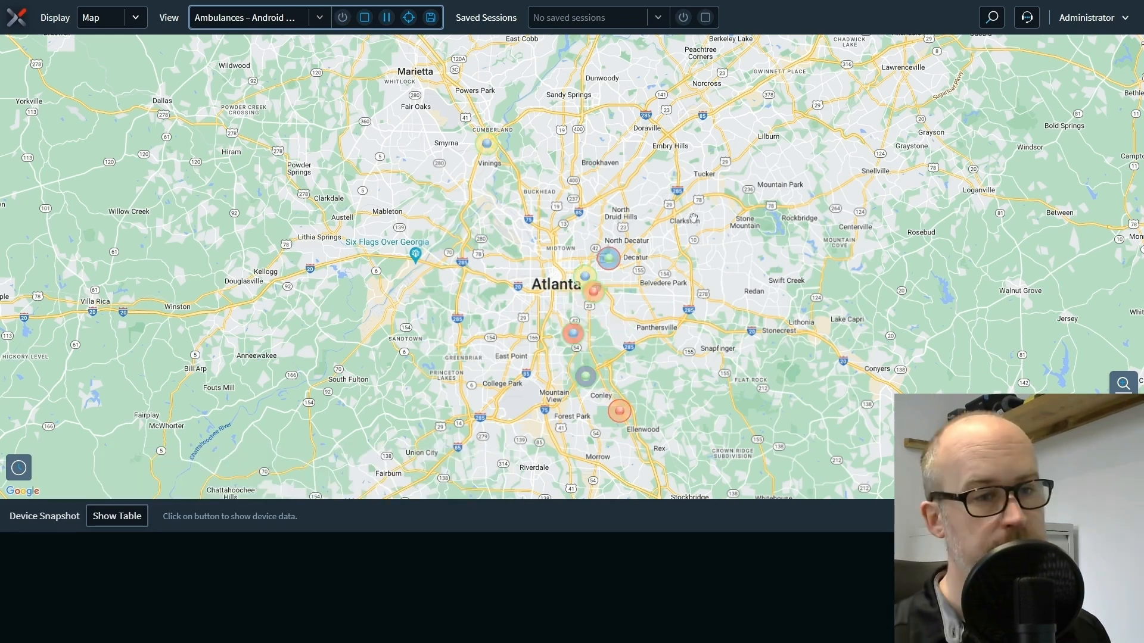
- Use the time slice to rewind the ambulance map to 12:15 PM, then restart the live view
left_click(19, 467)
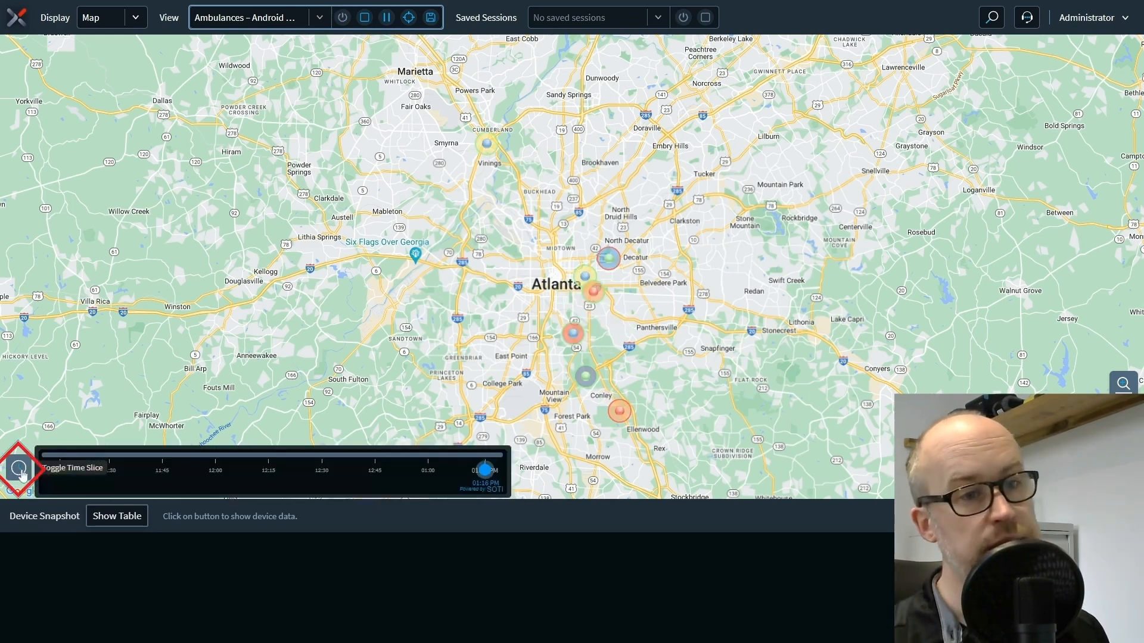
left_click(485, 470)
left_click(675, 358)
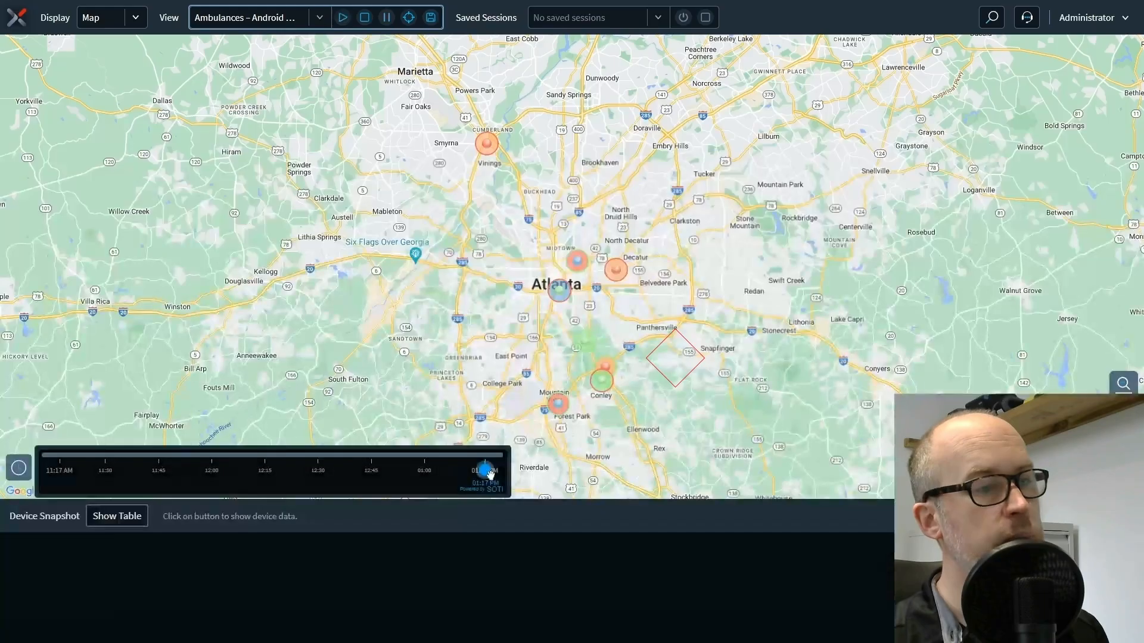
left_click_drag(485, 471, 267, 474)
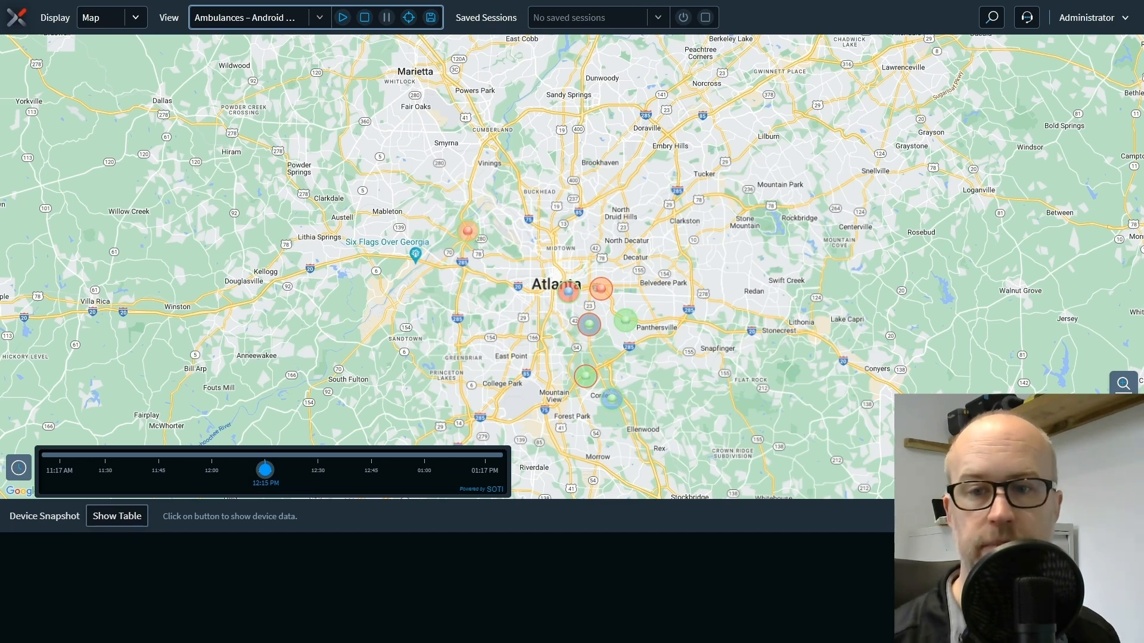
left_click(342, 18)
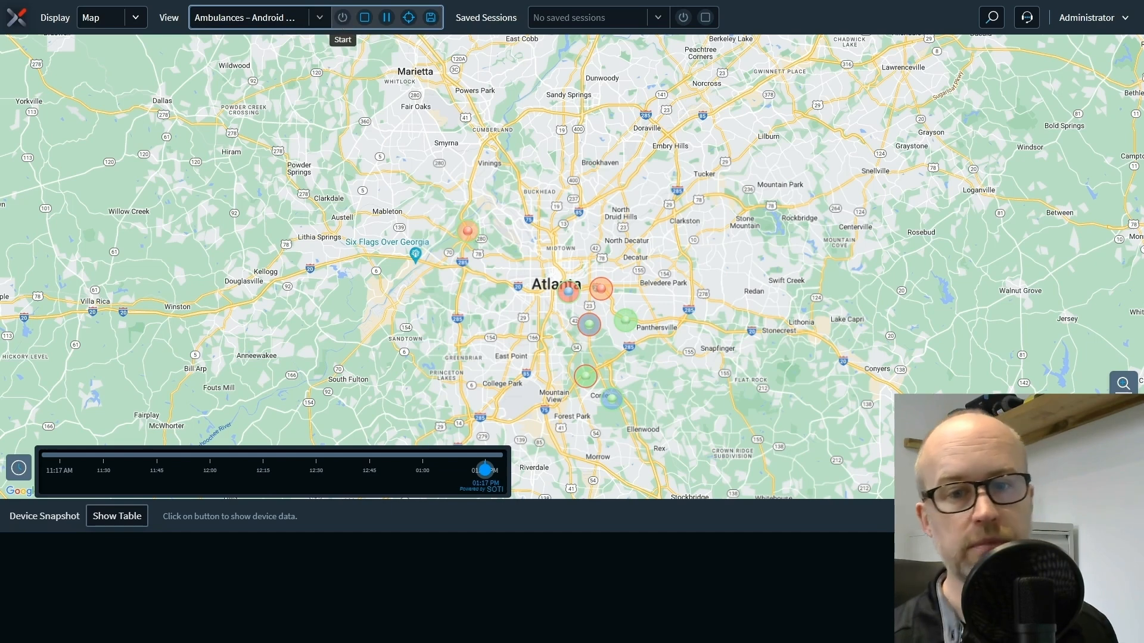
- Display the ambulances as a list, open the details of the first device, and dismiss them
left_click(136, 20)
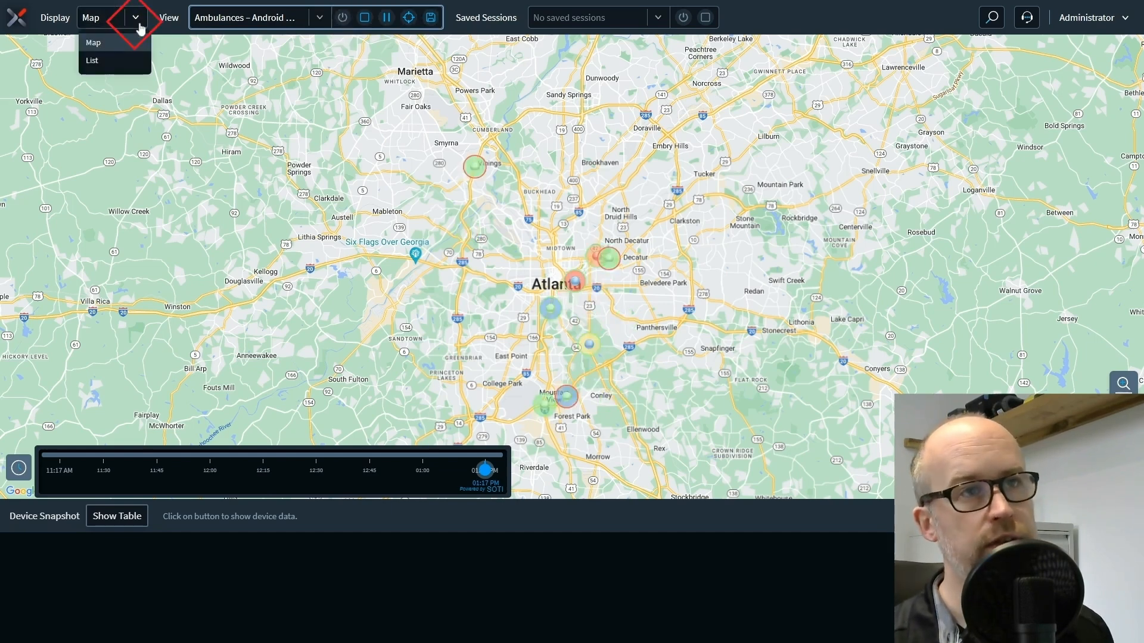
left_click(93, 60)
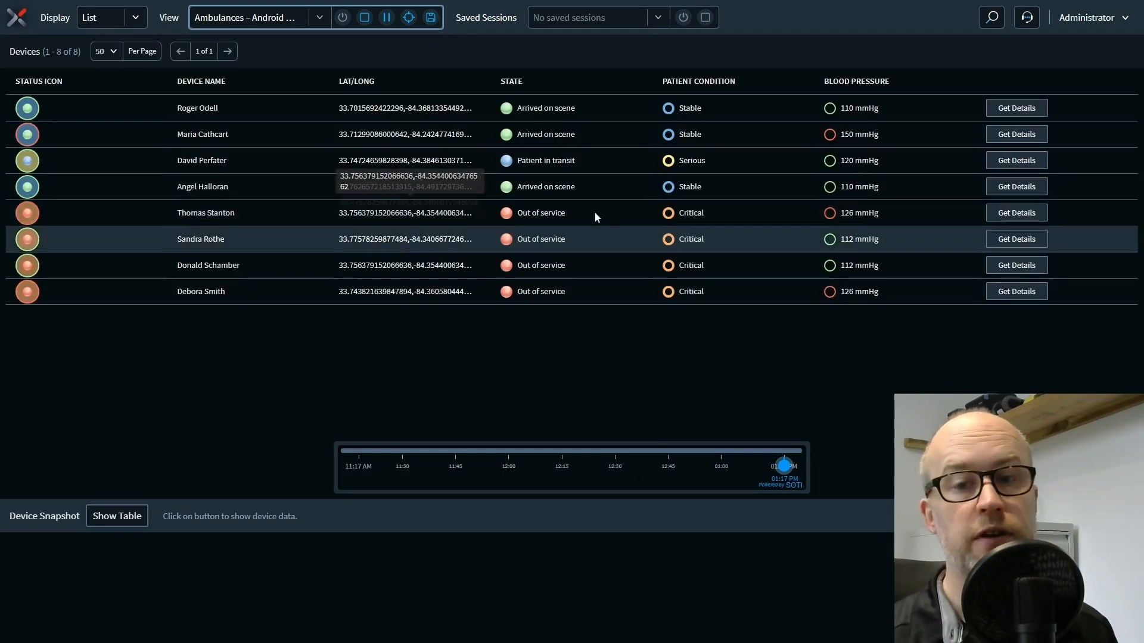
left_click(1016, 108)
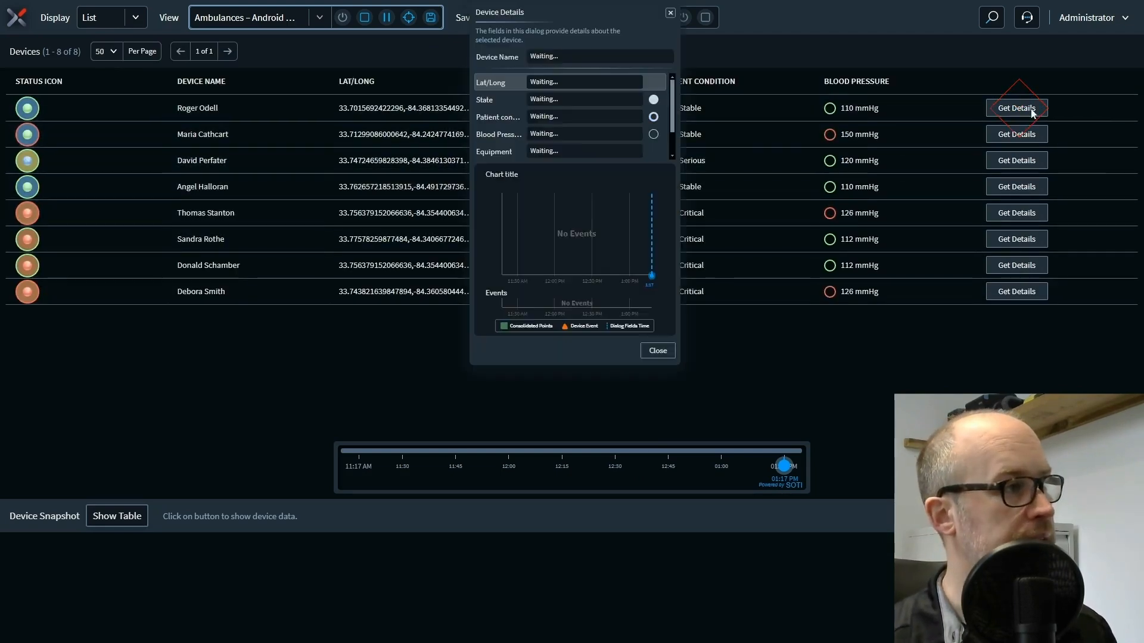
key("Escape")
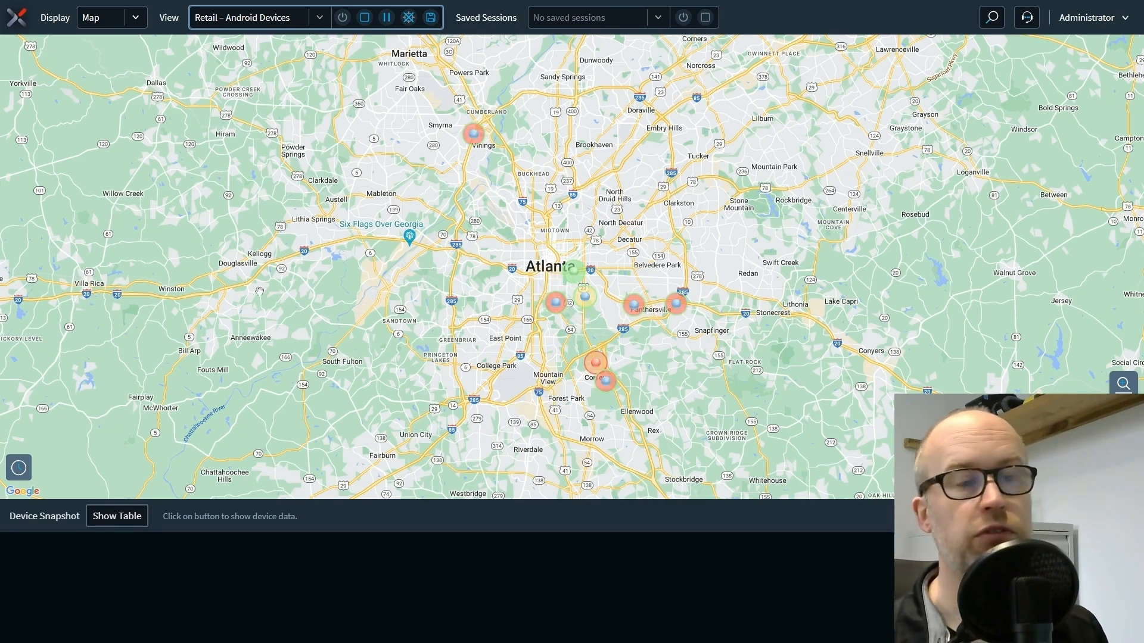
- Start generating an XSight Agent for Android, version 2024.0.0.588, with the description "New Agent"
left_click(16, 23)
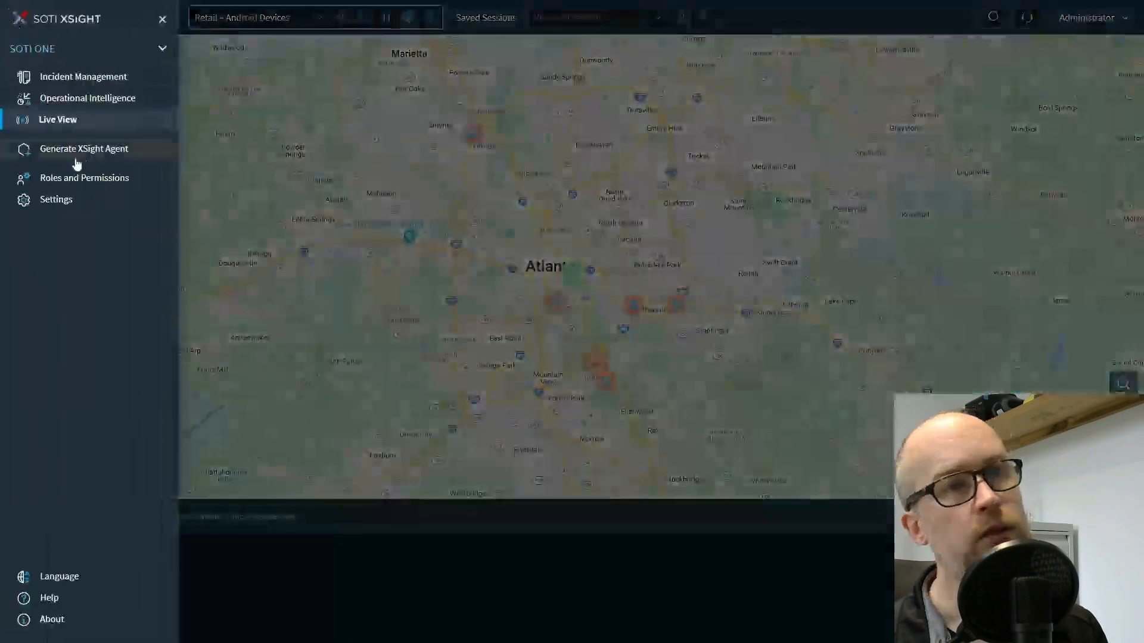
left_click(80, 156)
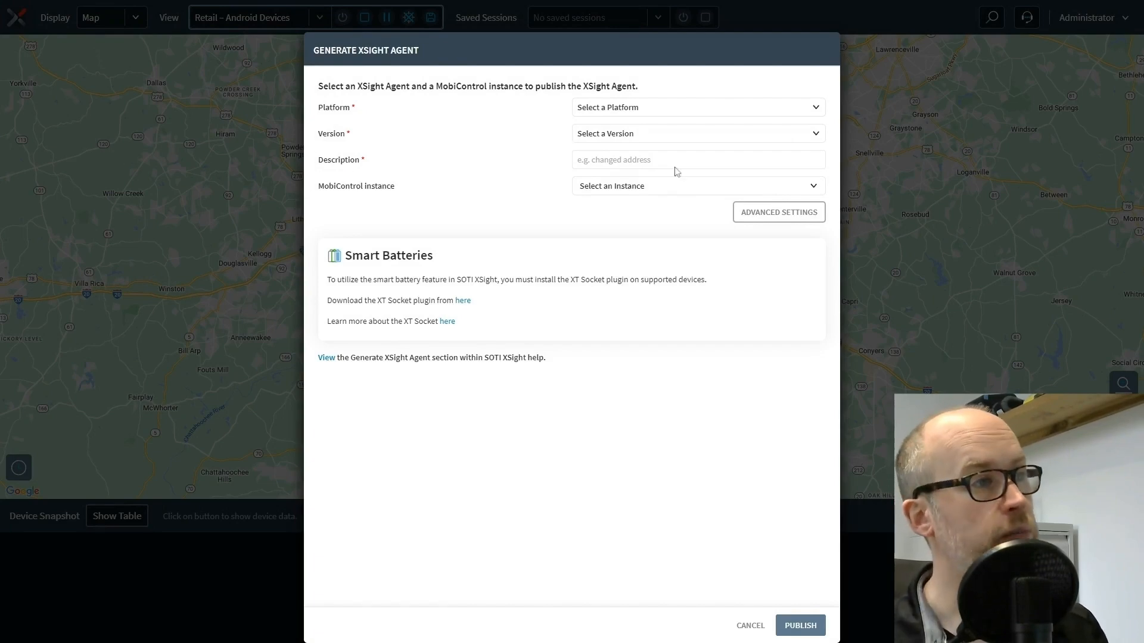
left_click(815, 108)
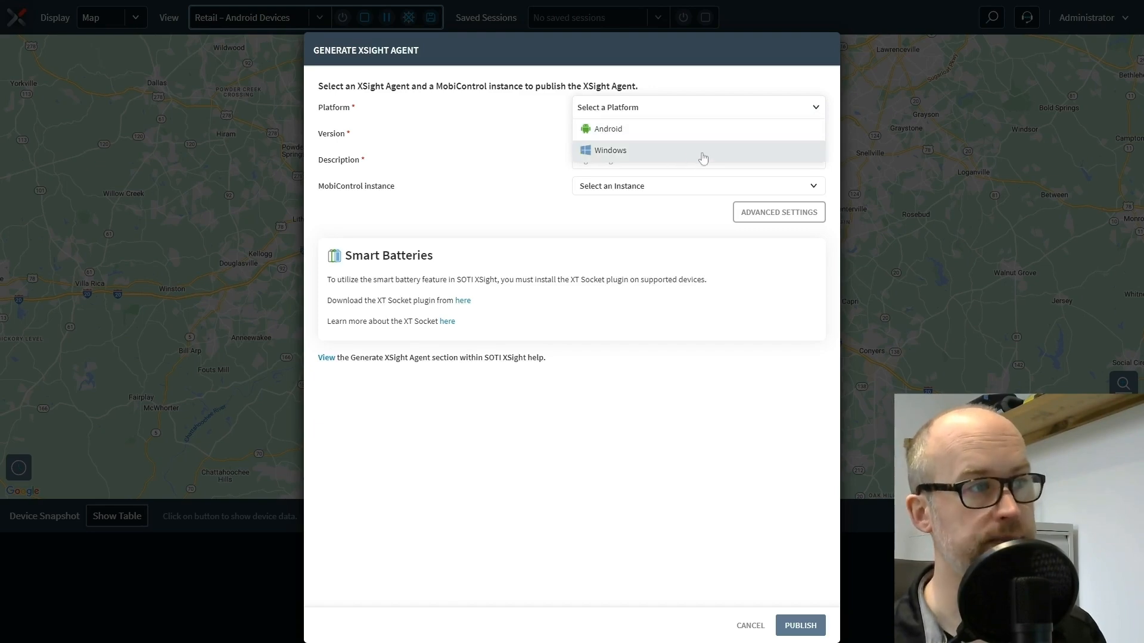
left_click(659, 129)
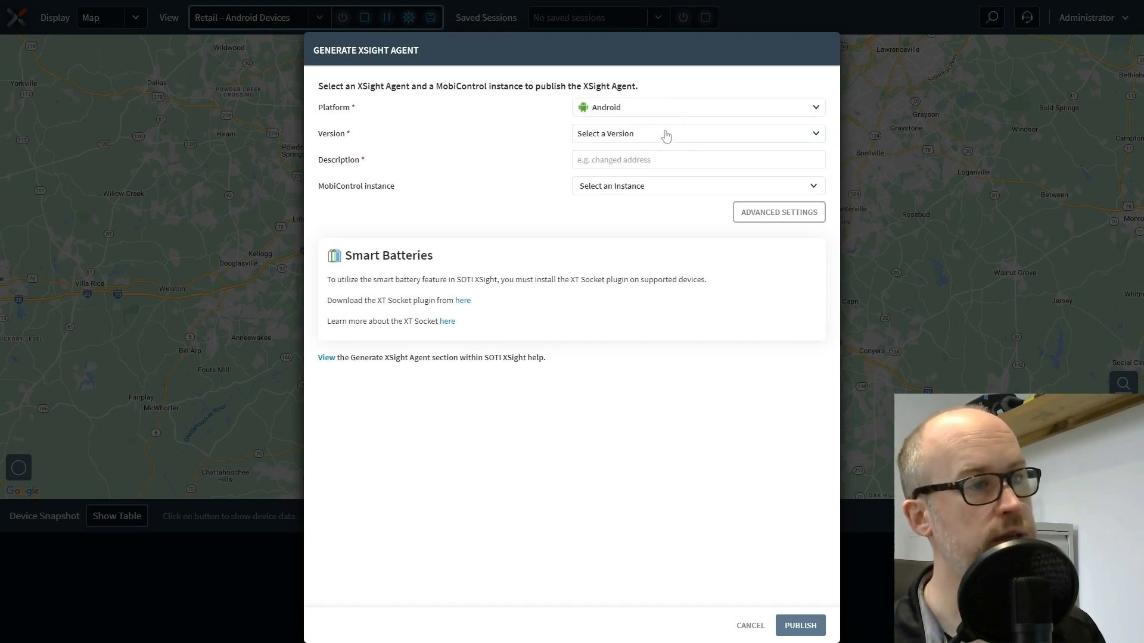
left_click(685, 135)
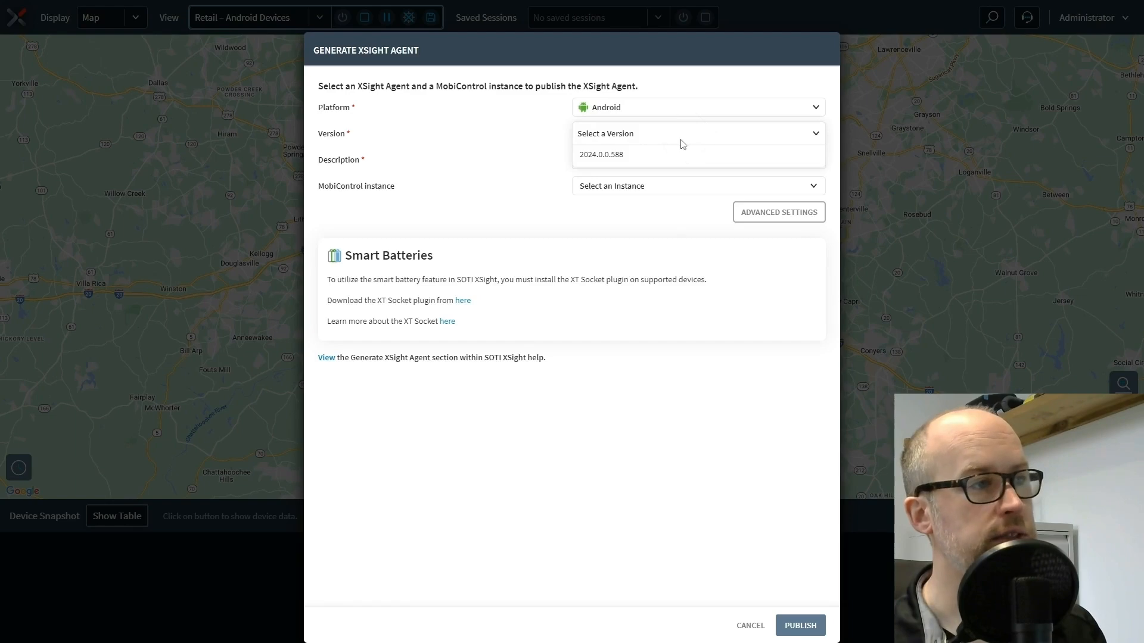
left_click(653, 159)
left_click(592, 159)
type("New Agent")
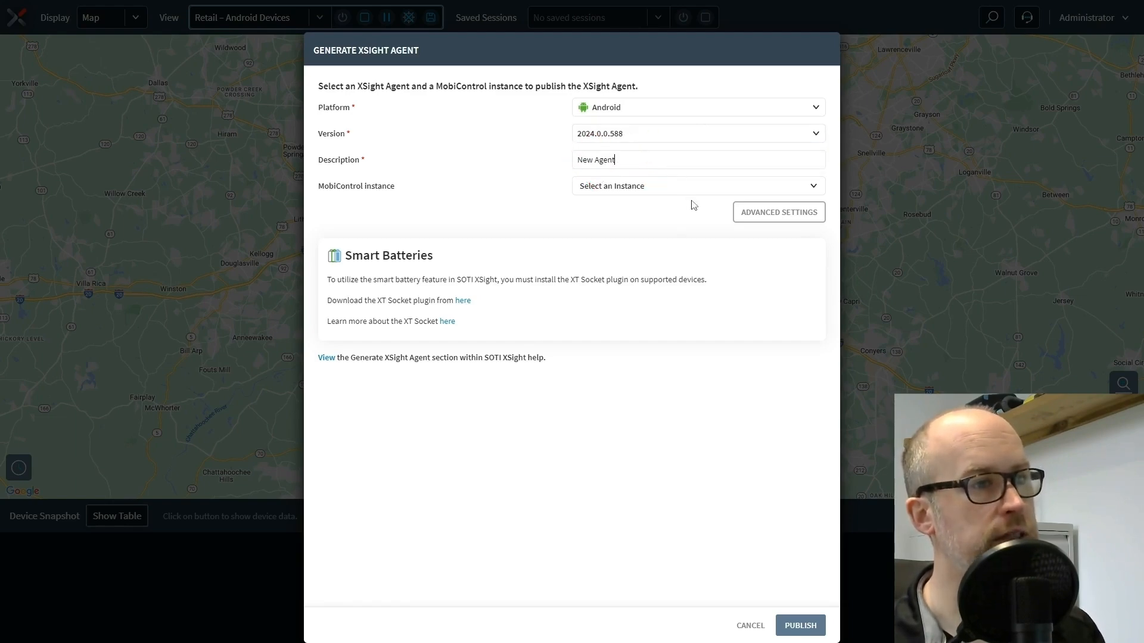
- Select Default Instance as the agent's MobiControl instance and publish the XSight Agent
left_click(759, 187)
left_click(589, 228)
left_click(603, 192)
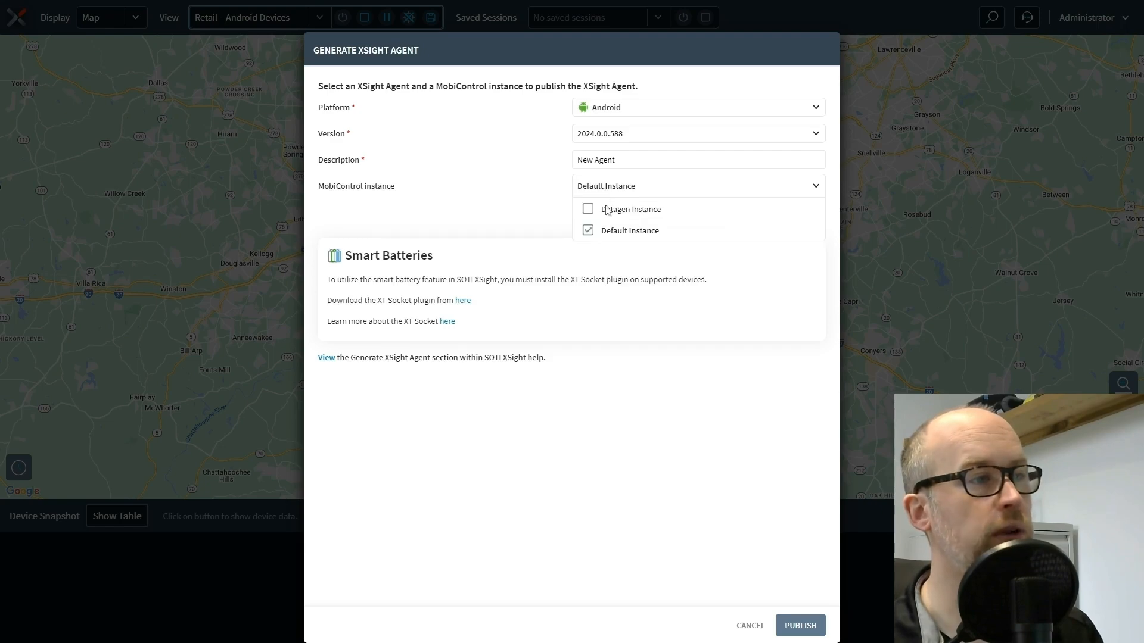
left_click(537, 222)
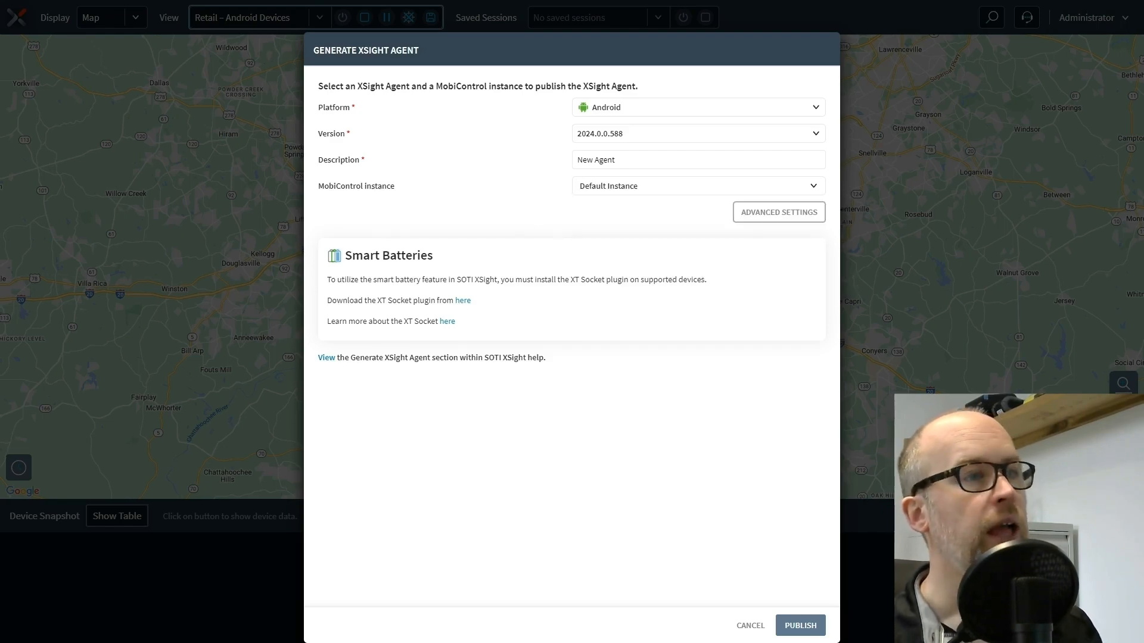
left_click(800, 627)
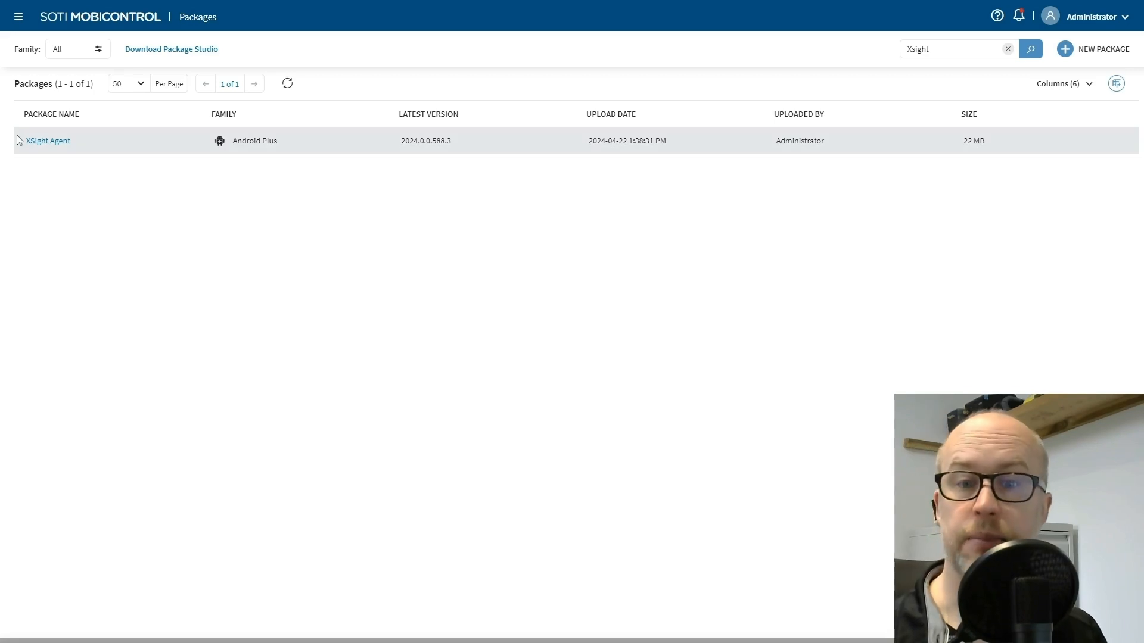
- In SOTI MobiControl, open the SOTI XSight profile and view its assigned packages
left_click(18, 17)
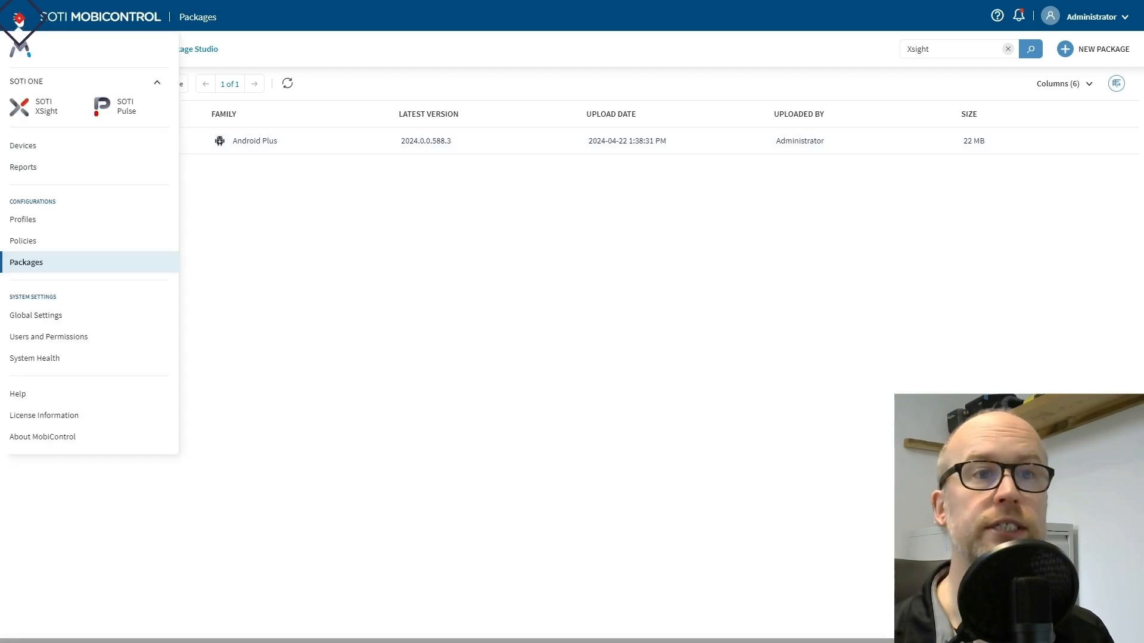
left_click(27, 224)
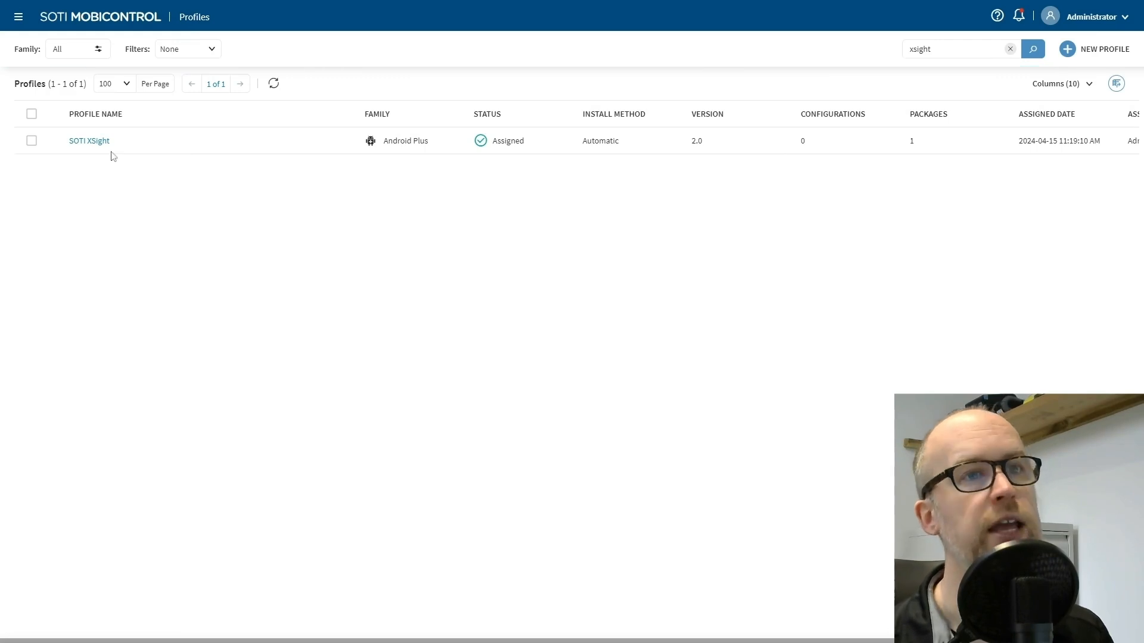
left_click(87, 141)
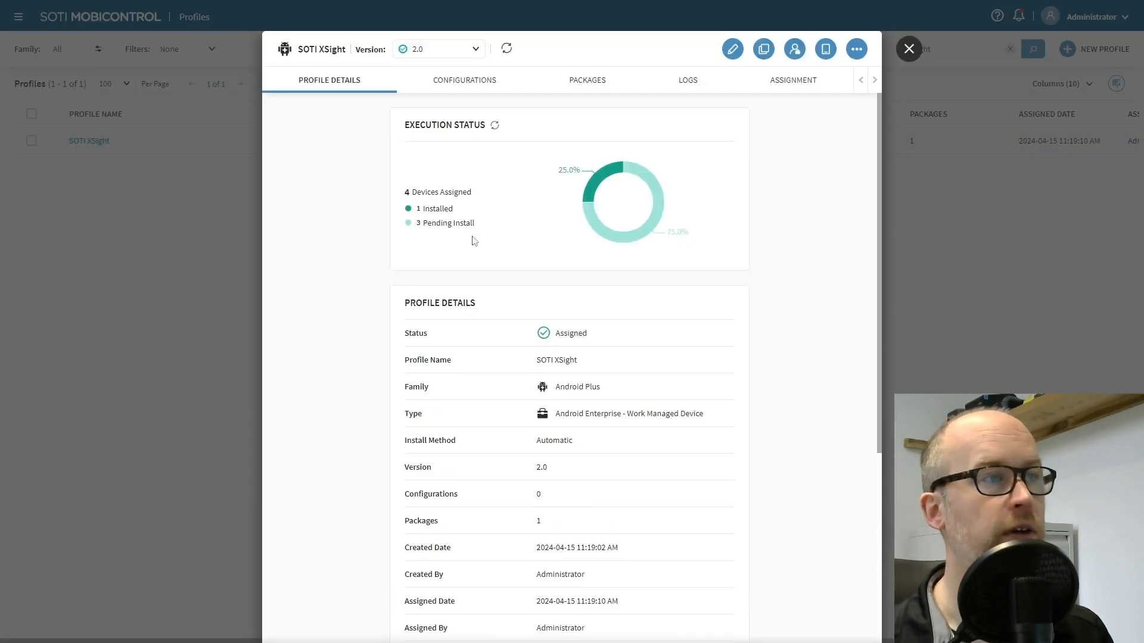
left_click(590, 82)
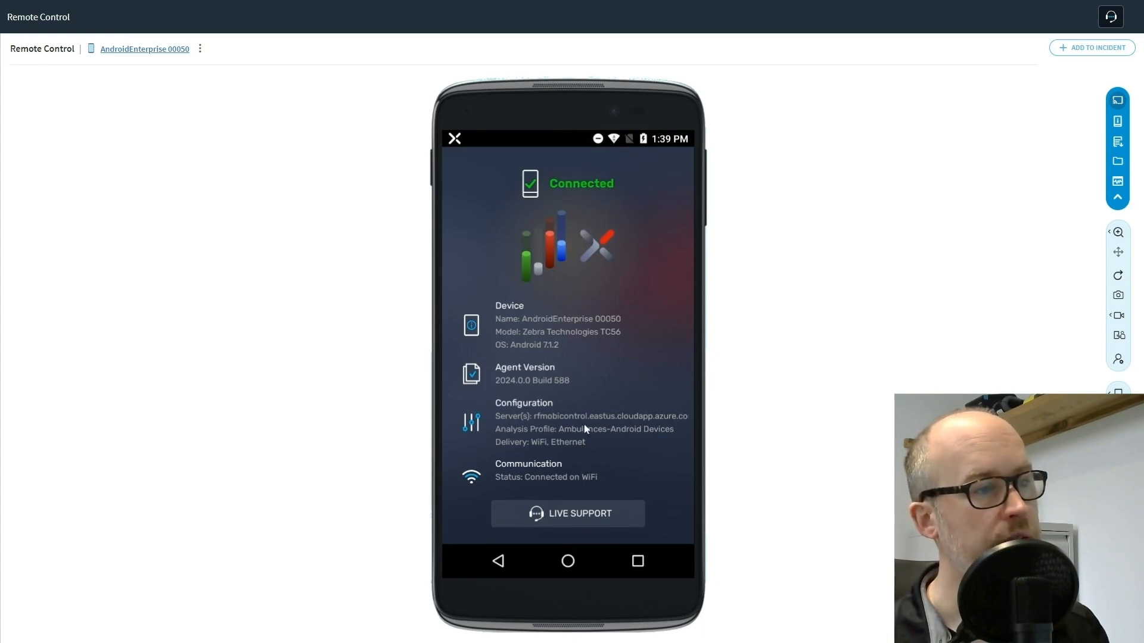
scroll(571, 383, "down", 1)
scroll(571, 384, "up", 1)
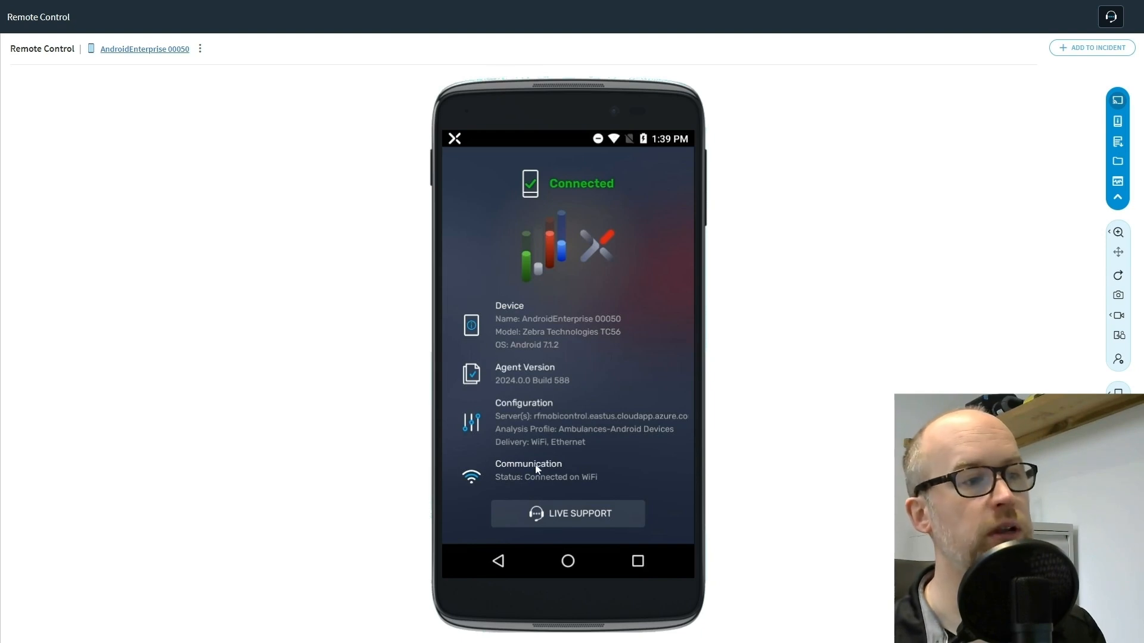
scroll(537, 469, "down", 2)
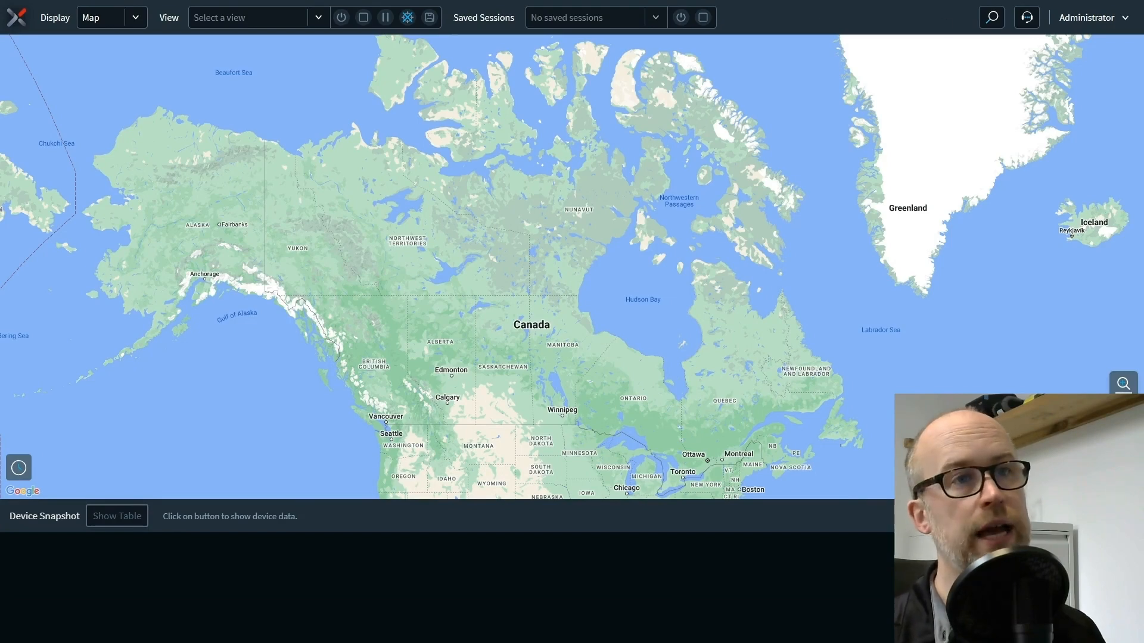
- In XSight's Live View, start a new view named "Ambulances - Android Devices"
left_click(16, 18)
left_click(34, 119)
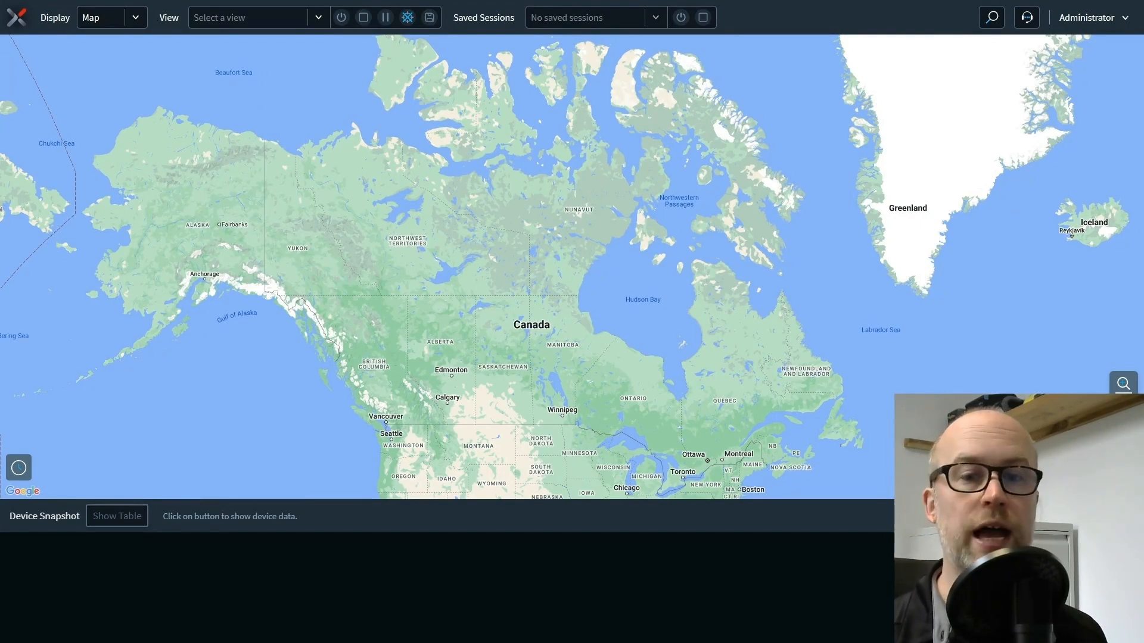
left_click(319, 18)
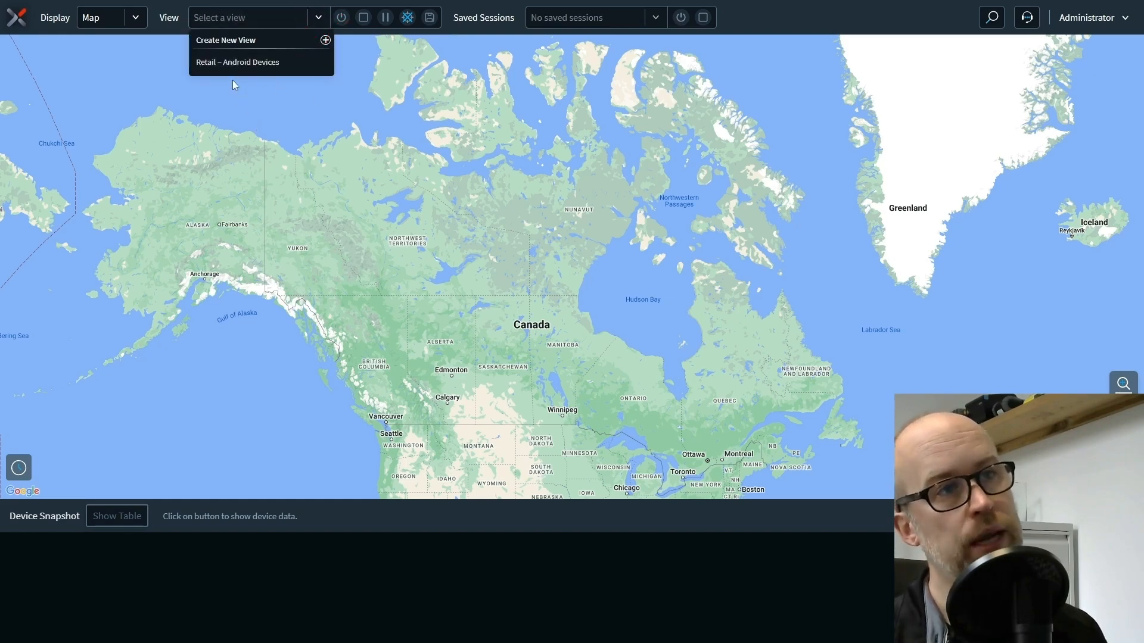
left_click(326, 41)
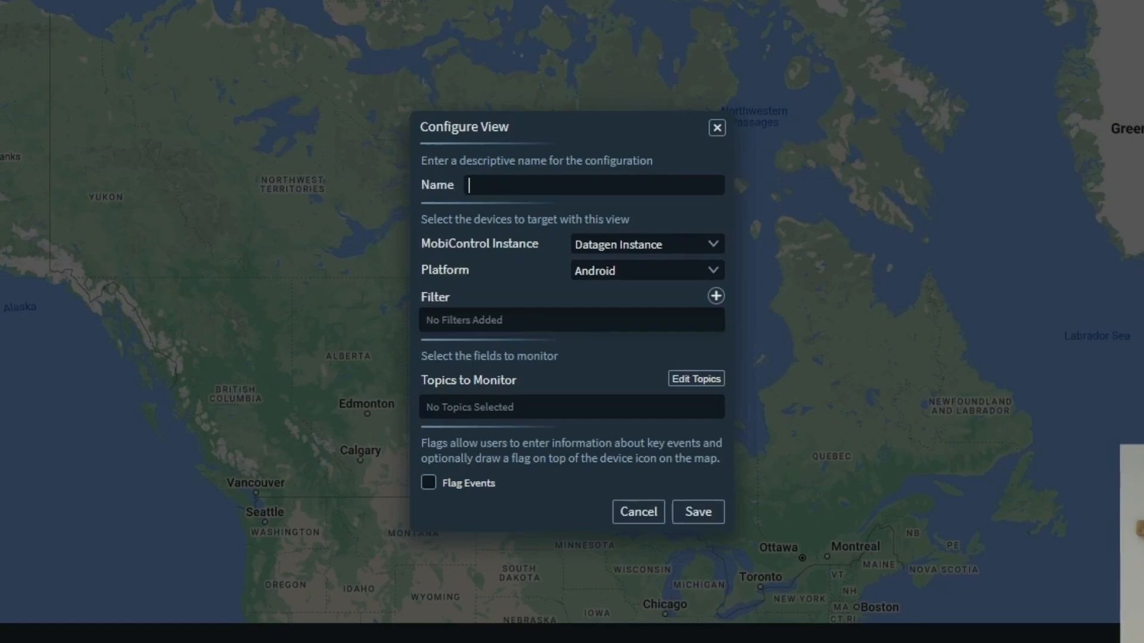
left_click(485, 184)
type("Ambl")
type("ulances - A")
type("dn")
key("BackSpace")
key("BackSpace")
type("ndroid Devices")
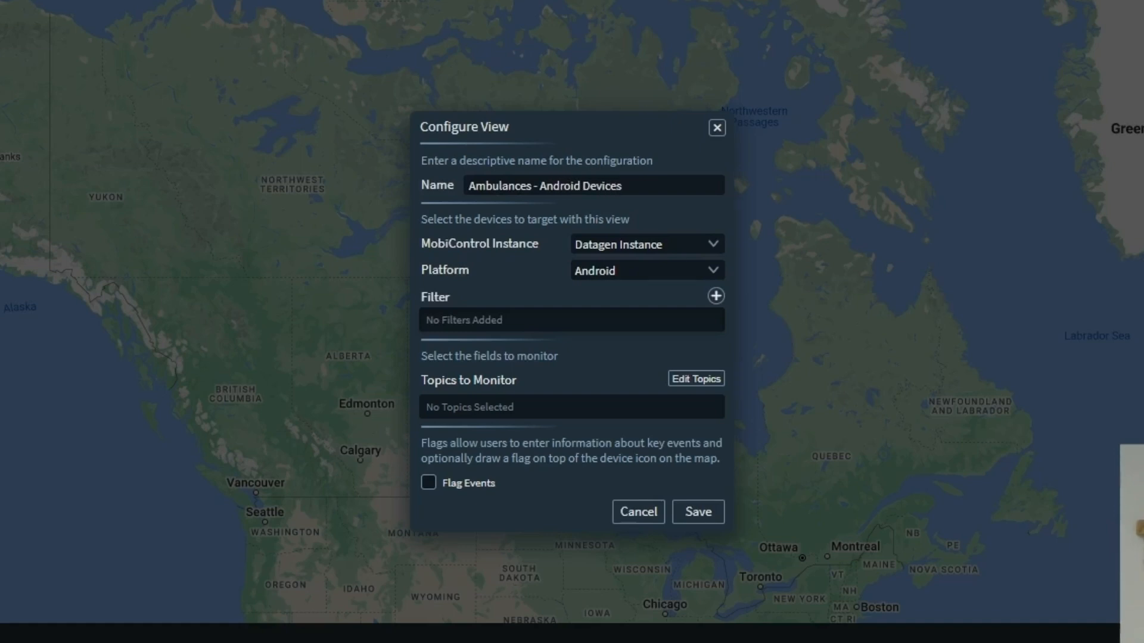
- Target the new view at the Default Instance of MobiControl and the Android platform
left_click(646, 245)
left_click(649, 294)
left_click(630, 269)
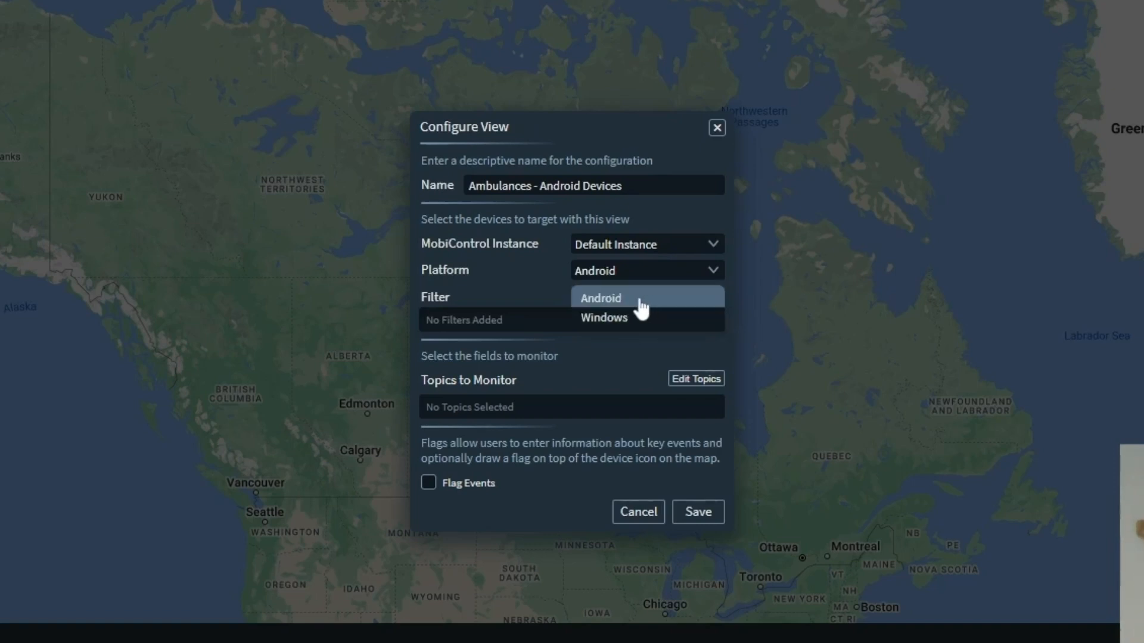
left_click(638, 305)
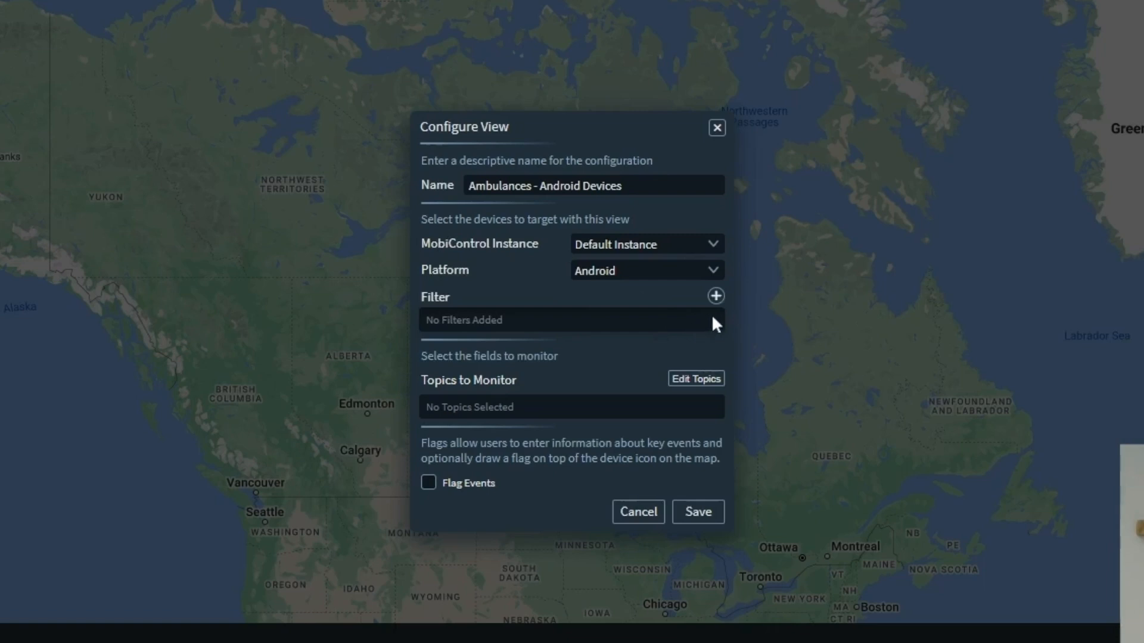
- Add a Group filter to the view that selects the Ambulances - Android Devices device group
left_click(716, 296)
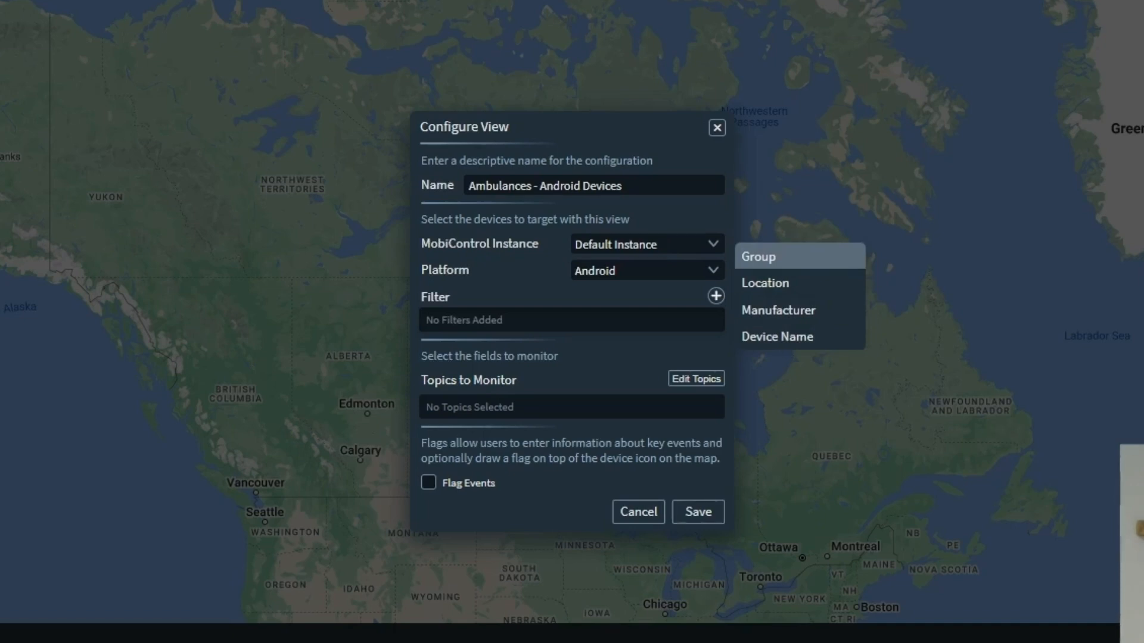
left_click(765, 256)
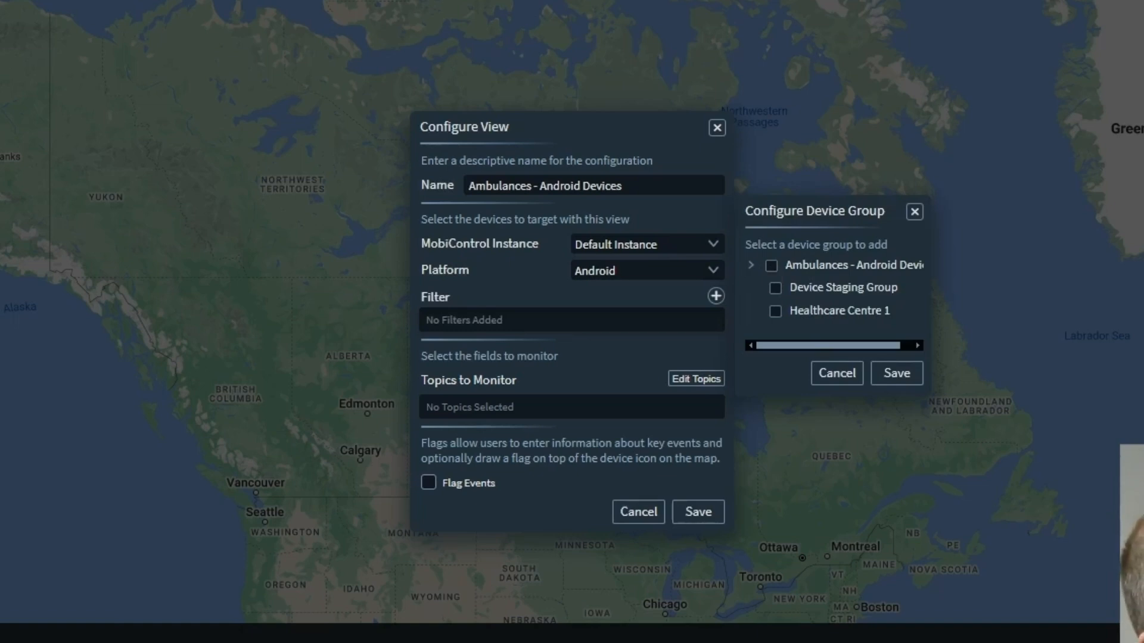
left_click(772, 267)
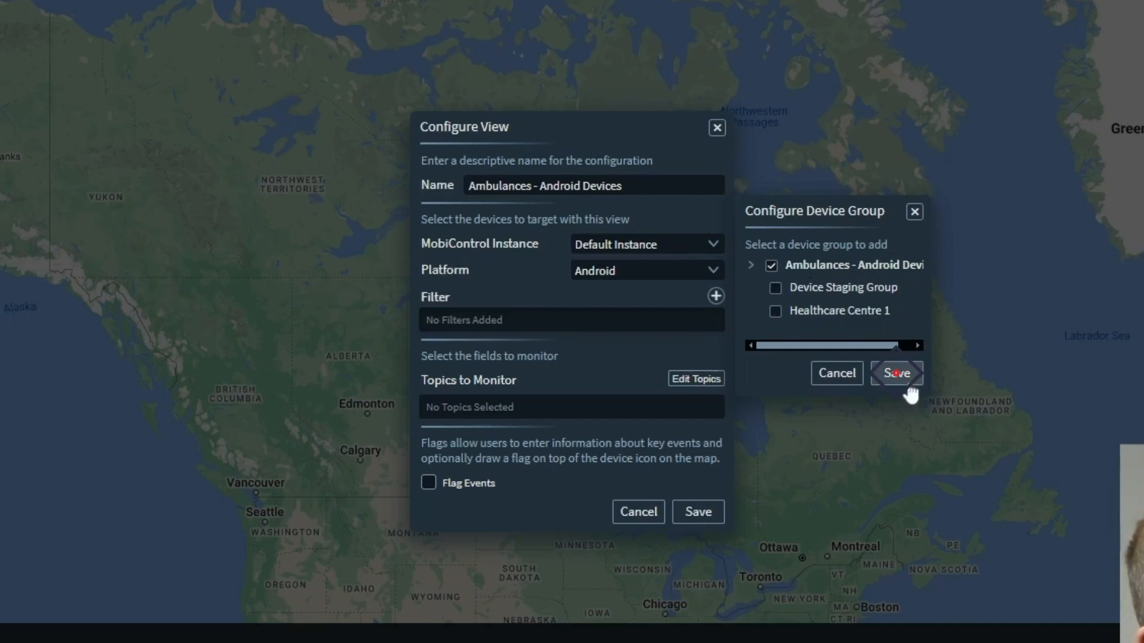
left_click(894, 374)
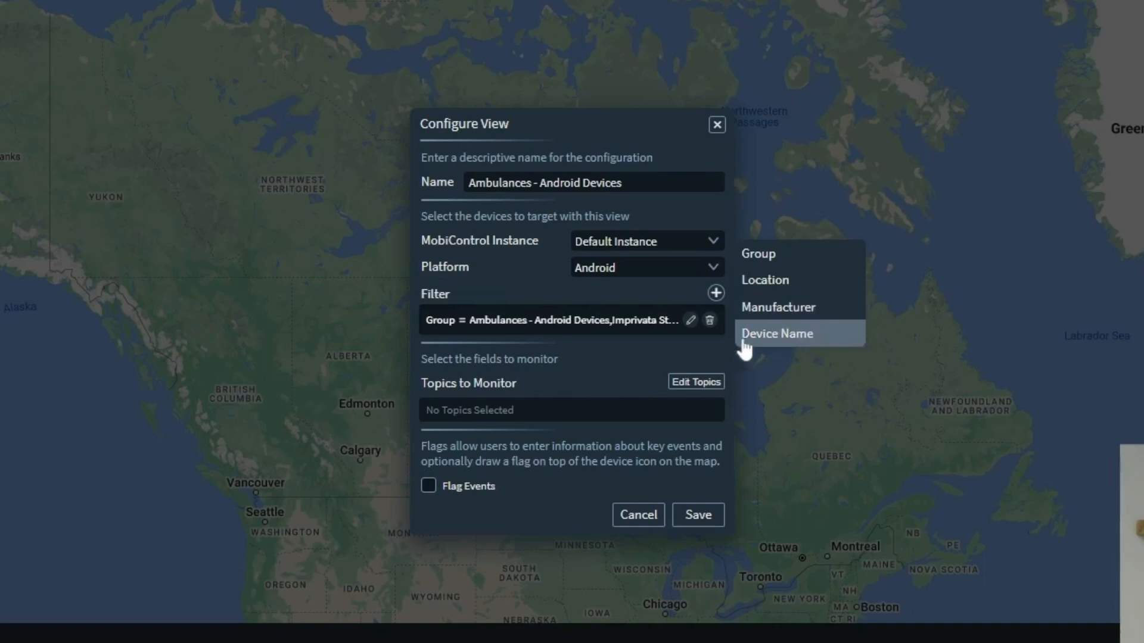
left_click(529, 287)
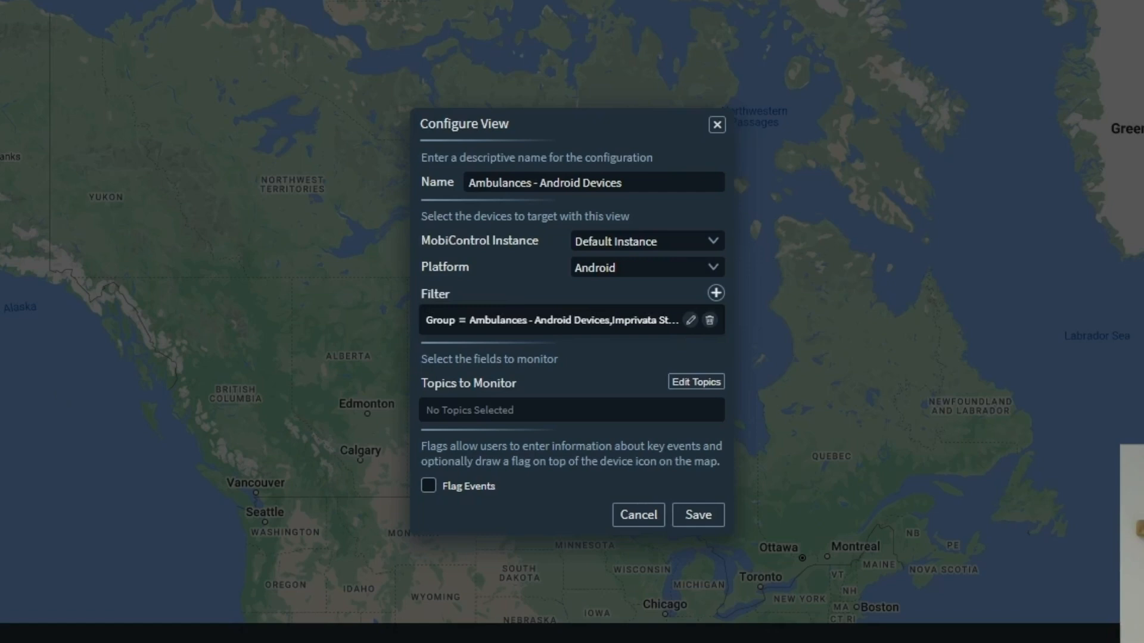
- Add Used Memory, Wifi Signal and CPU to the view's selected topics to monitor
left_click(709, 388)
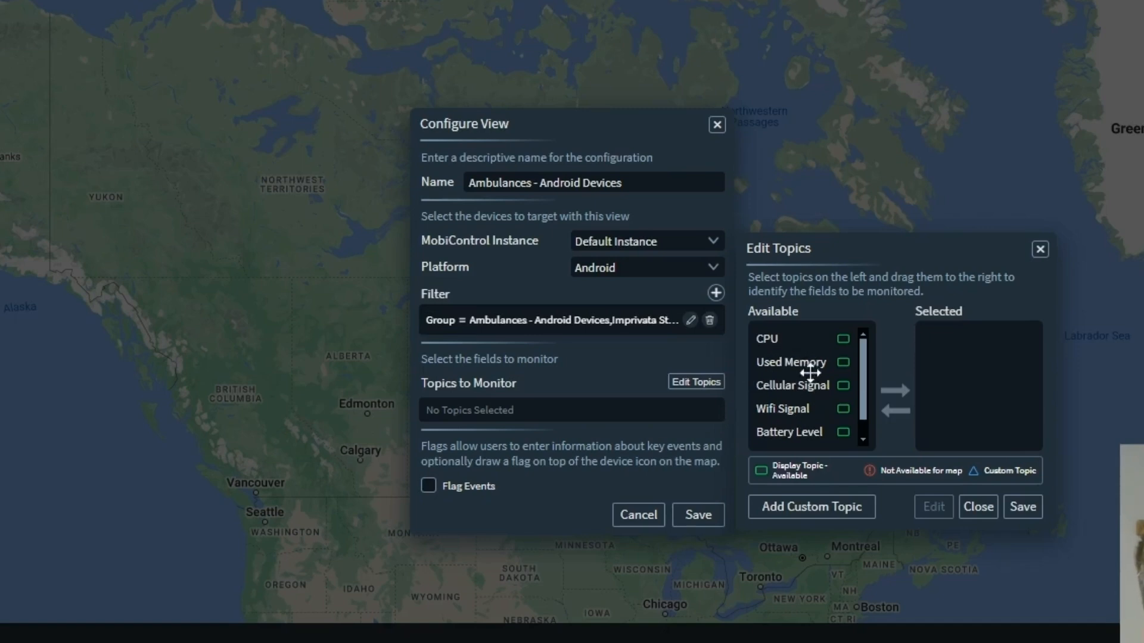
left_click_drag(867, 374, 865, 410)
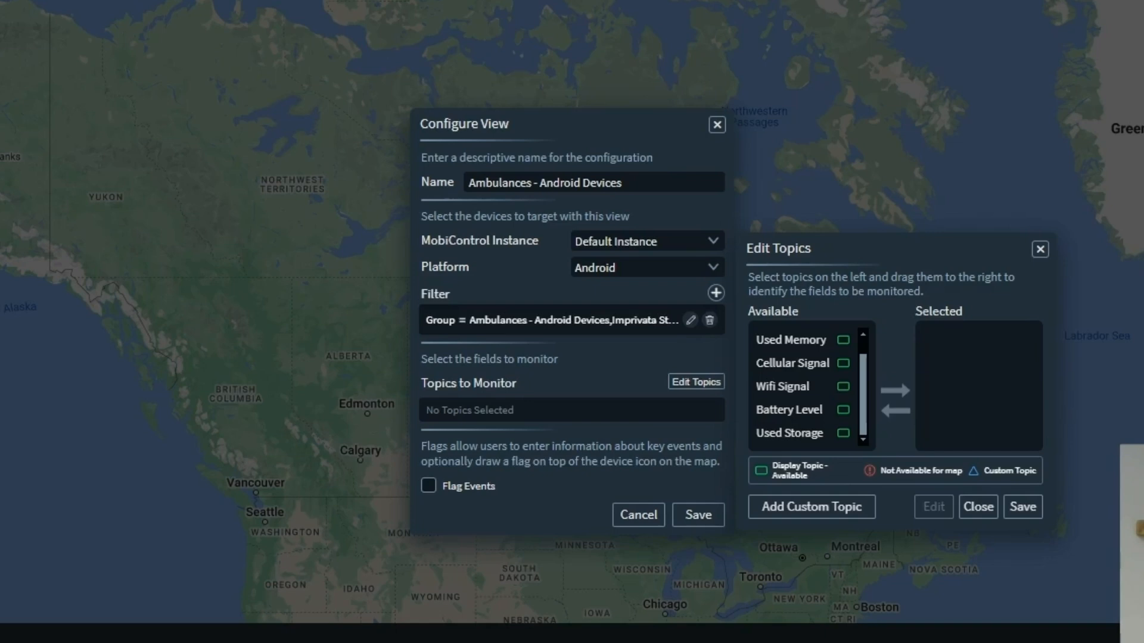
left_click(786, 336)
left_click(895, 390)
left_click(785, 386)
left_click(895, 390)
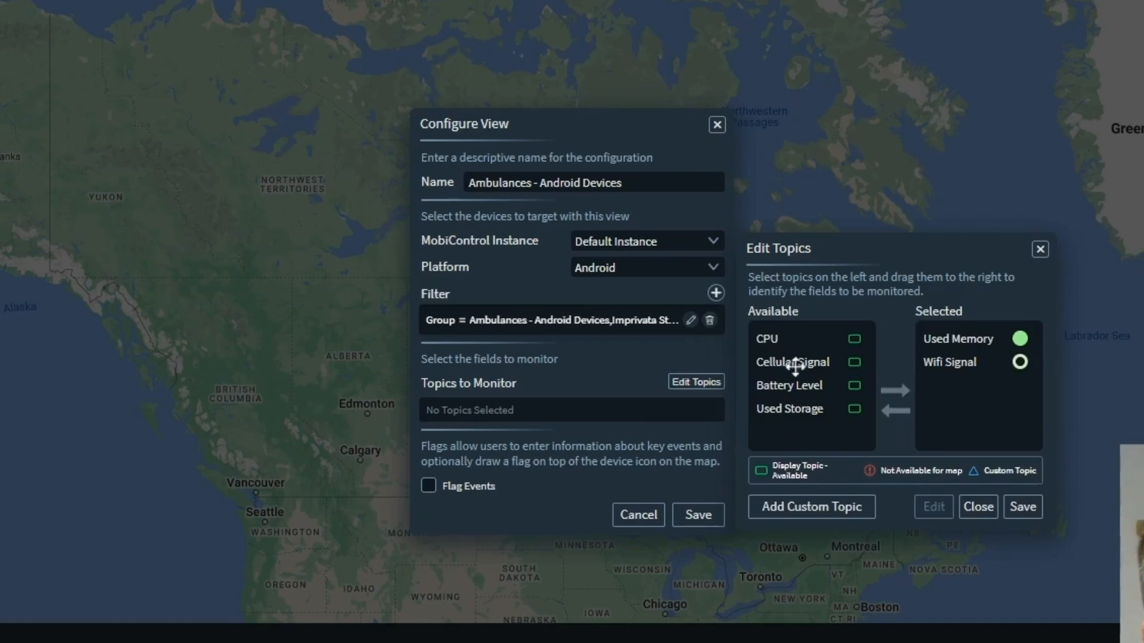
left_click(797, 342)
left_click(894, 391)
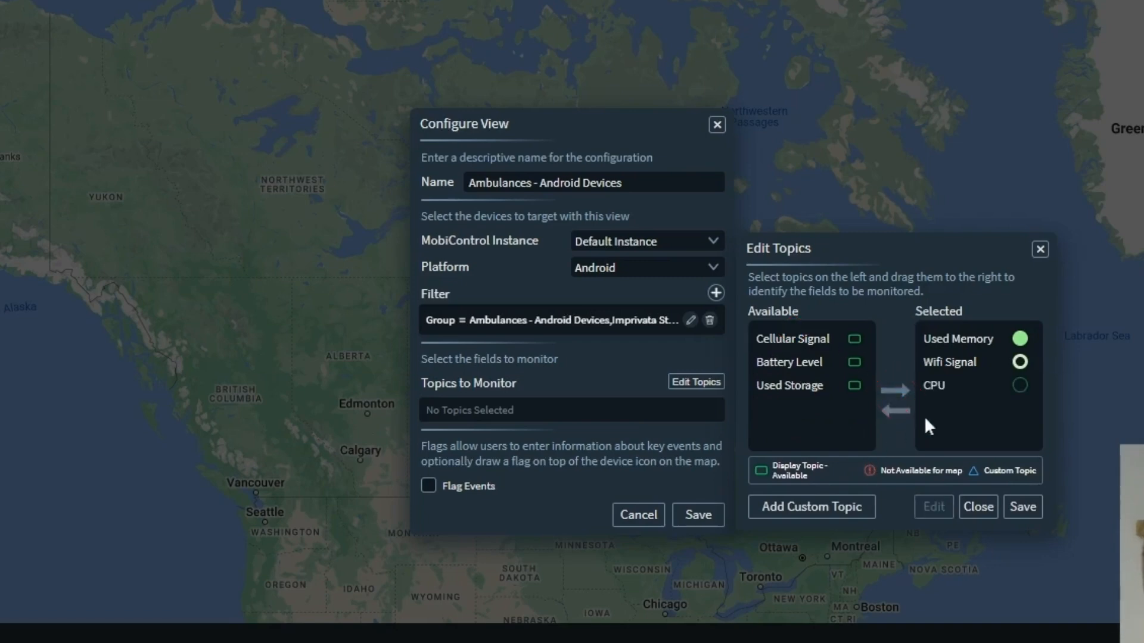
- Reorder the selected topics so CPU comes first, followed by Wifi Signal and Used Memory
mouse_move(941, 386)
left_mouse_down()
mouse_move(941, 353)
mouse_move(955, 386)
left_mouse_up()
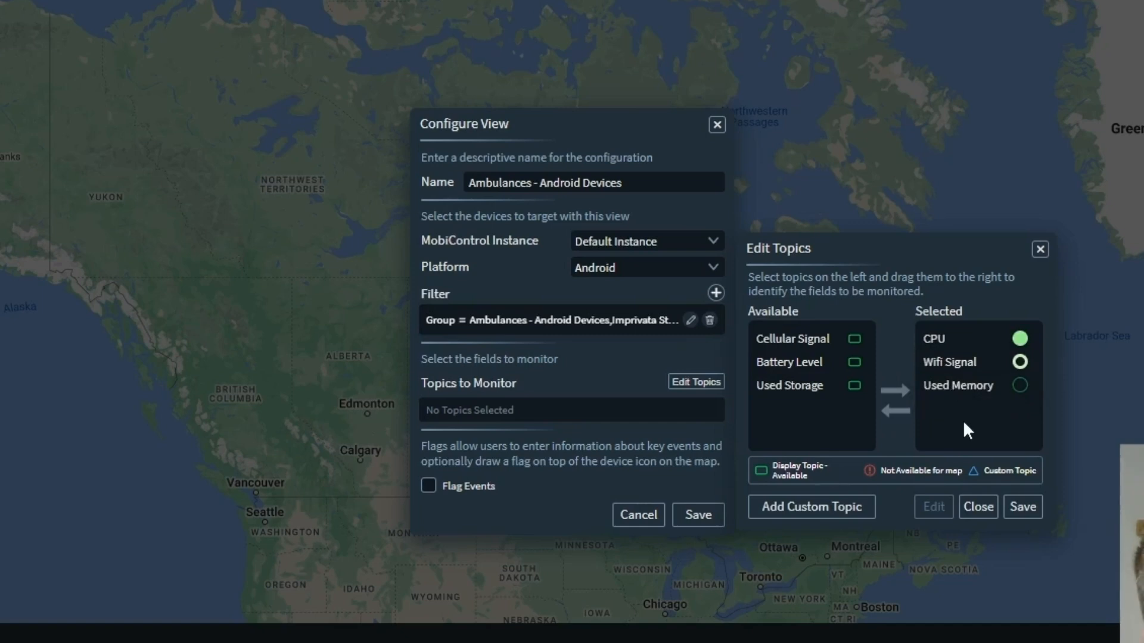
left_click(1007, 386)
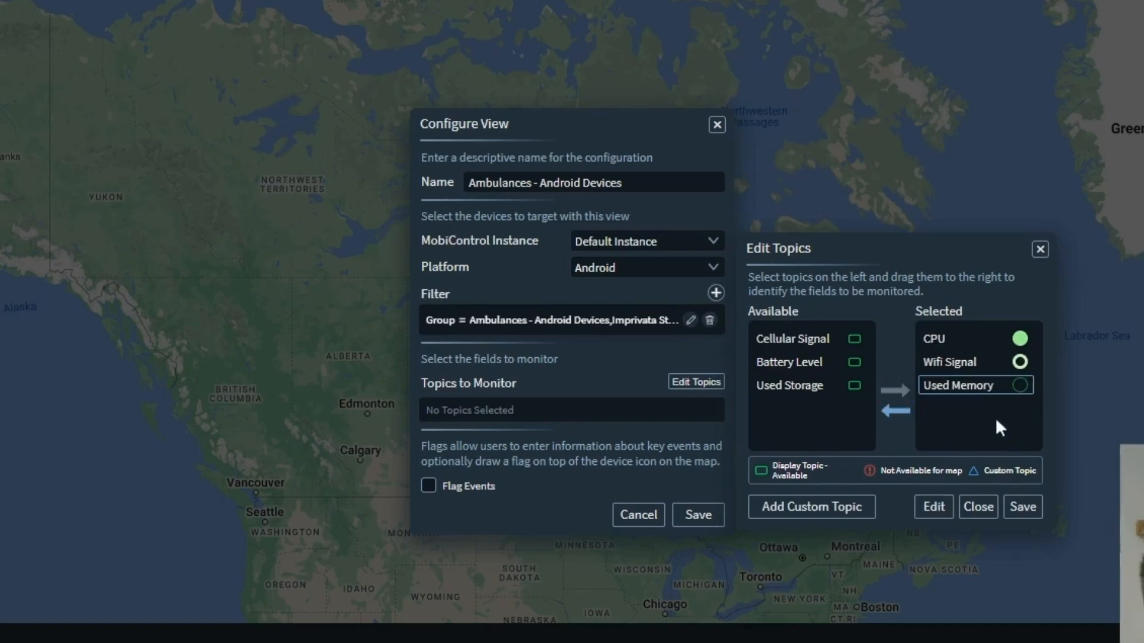
left_click(960, 337)
left_click(962, 361)
left_click(981, 387)
- Add Used Storage as the fourth monitored topic, then save the topics and the view
left_click_drag(806, 388, 985, 404)
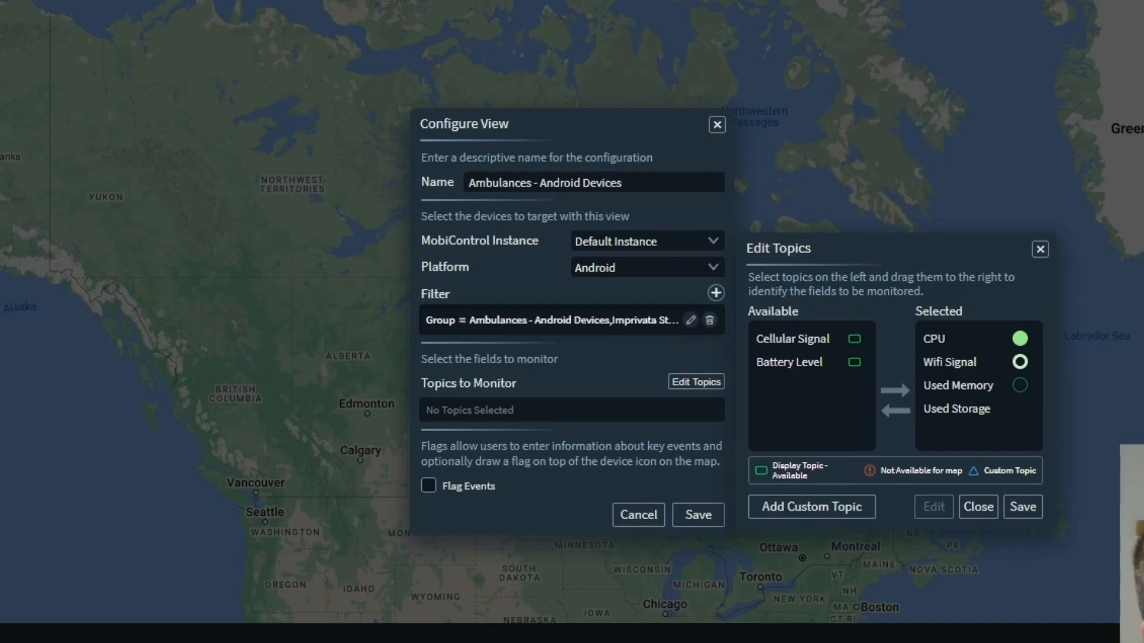
left_click(1024, 508)
left_click(703, 556)
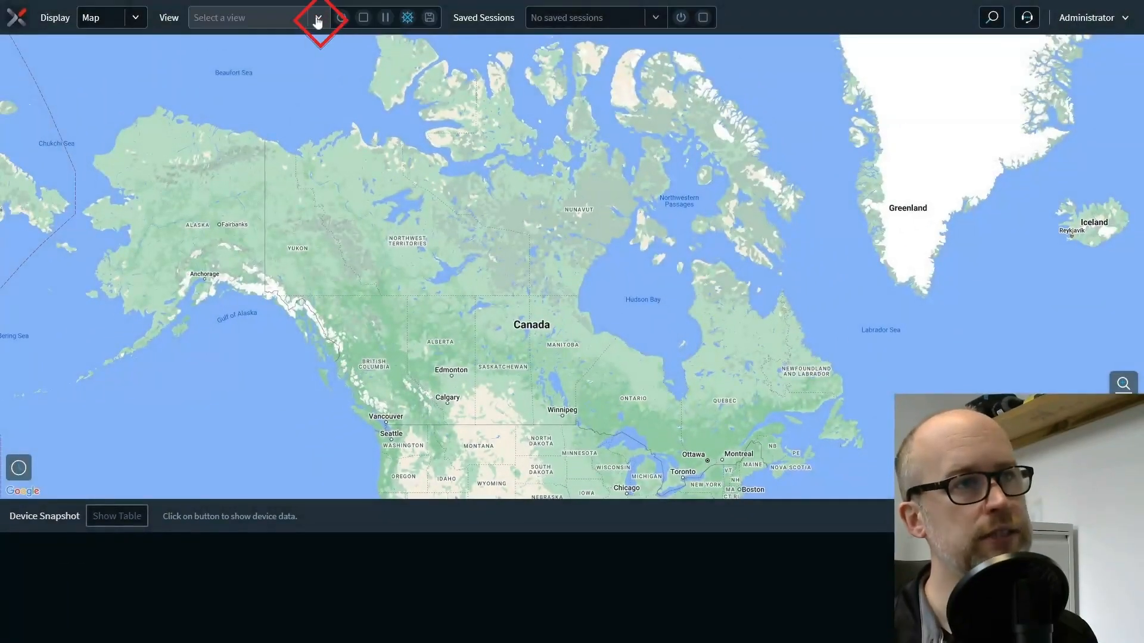
- Start the Ambulances - Android Devices live view and open the details of the device on the map
left_click(317, 19)
left_click(250, 80)
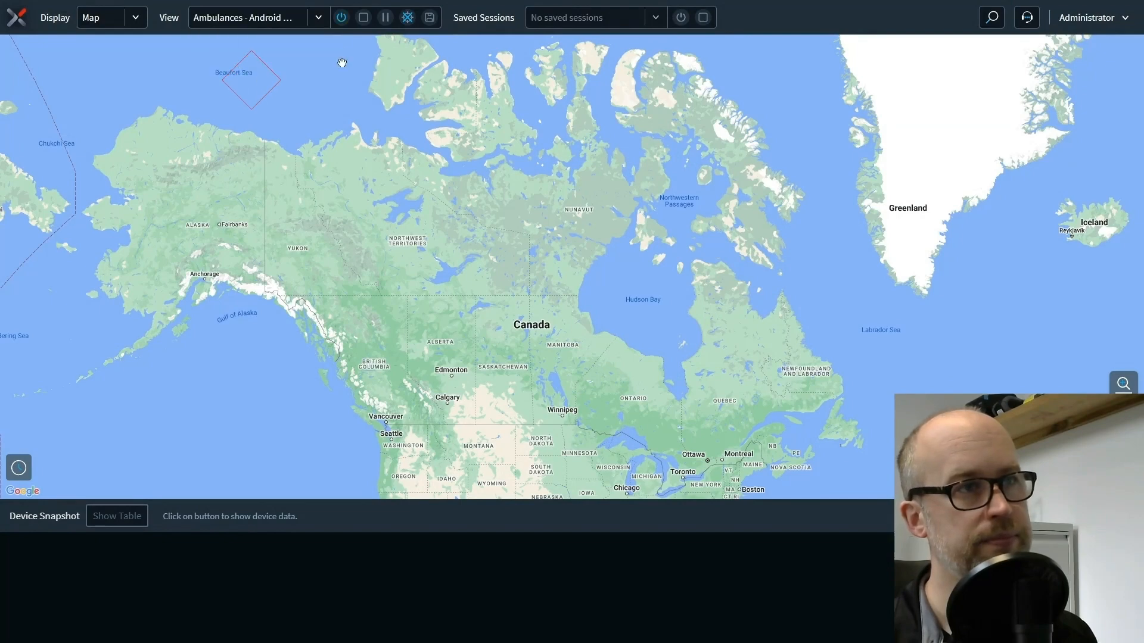
left_click(341, 18)
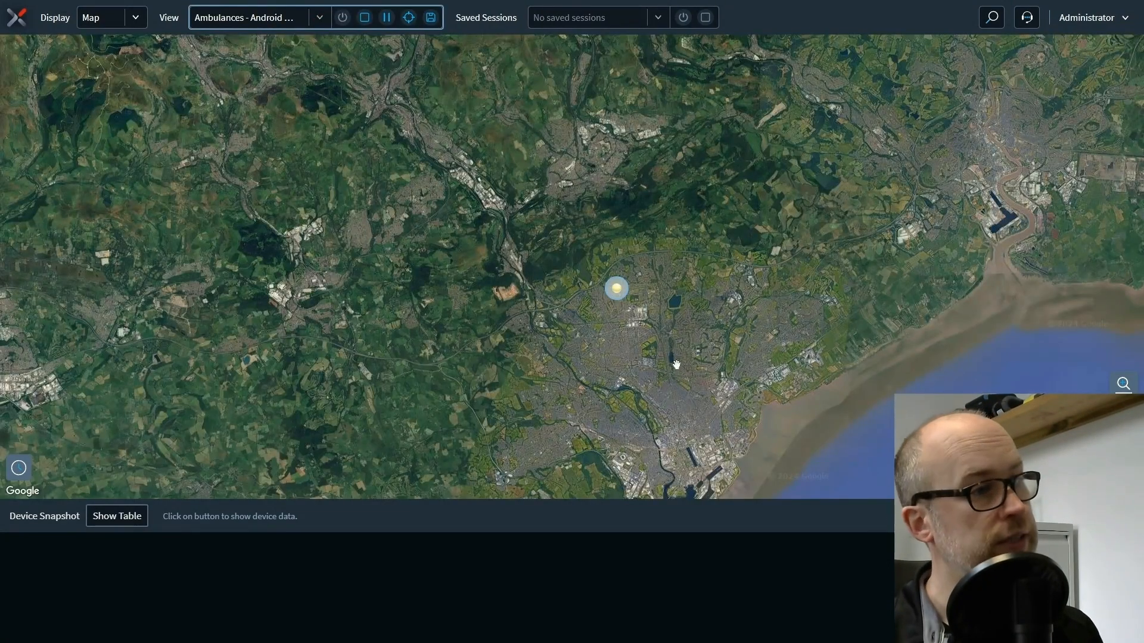
left_click(624, 288)
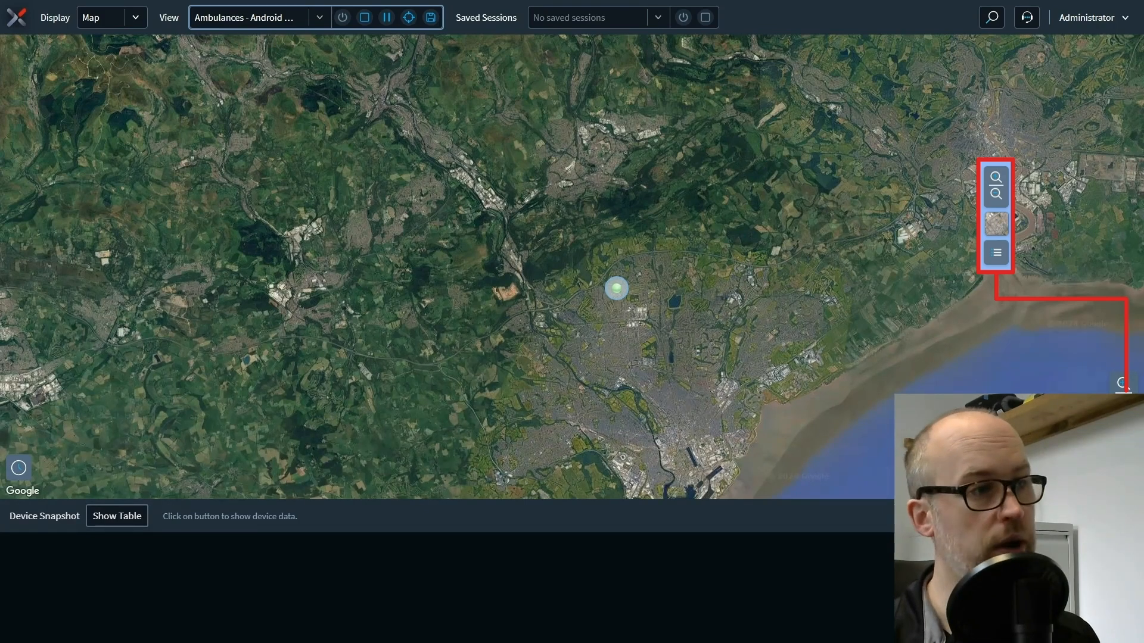
left_click(619, 293)
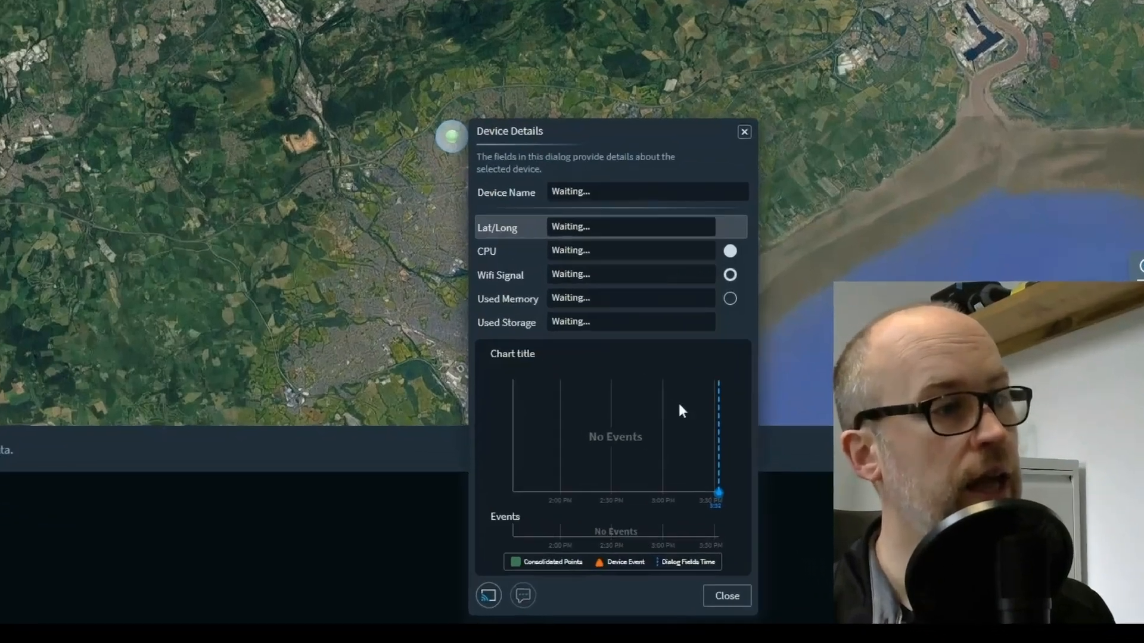
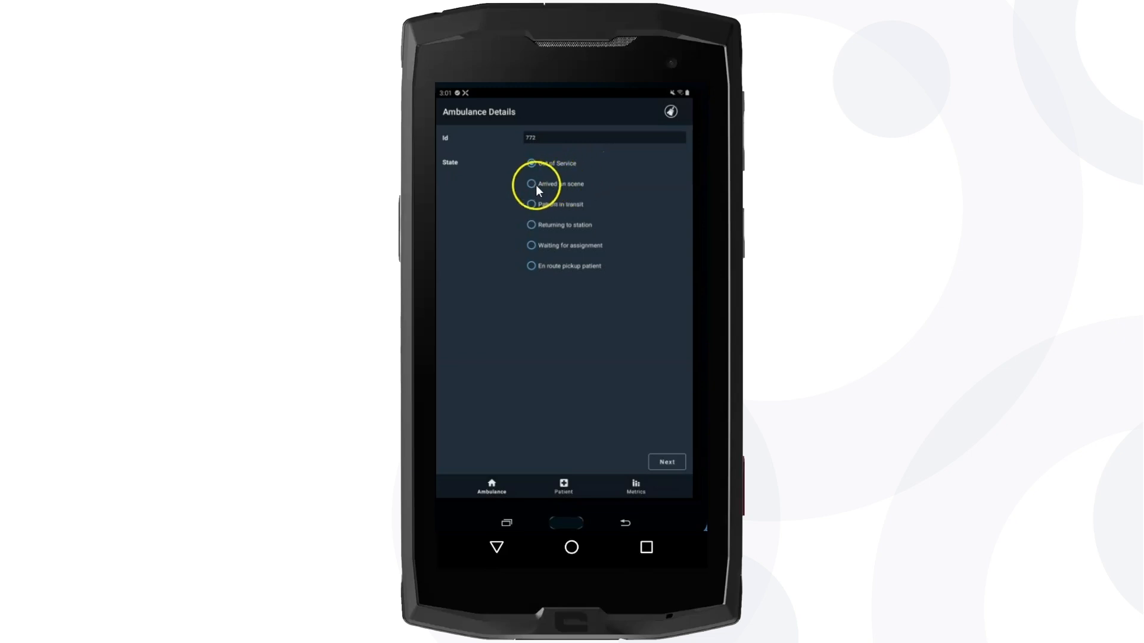
- In the ambulance app on the Android device, try the states Arrived on scene and Returning to station, ending on Arrived on scene
left_click(530, 184)
left_click(531, 225)
left_click(529, 184)
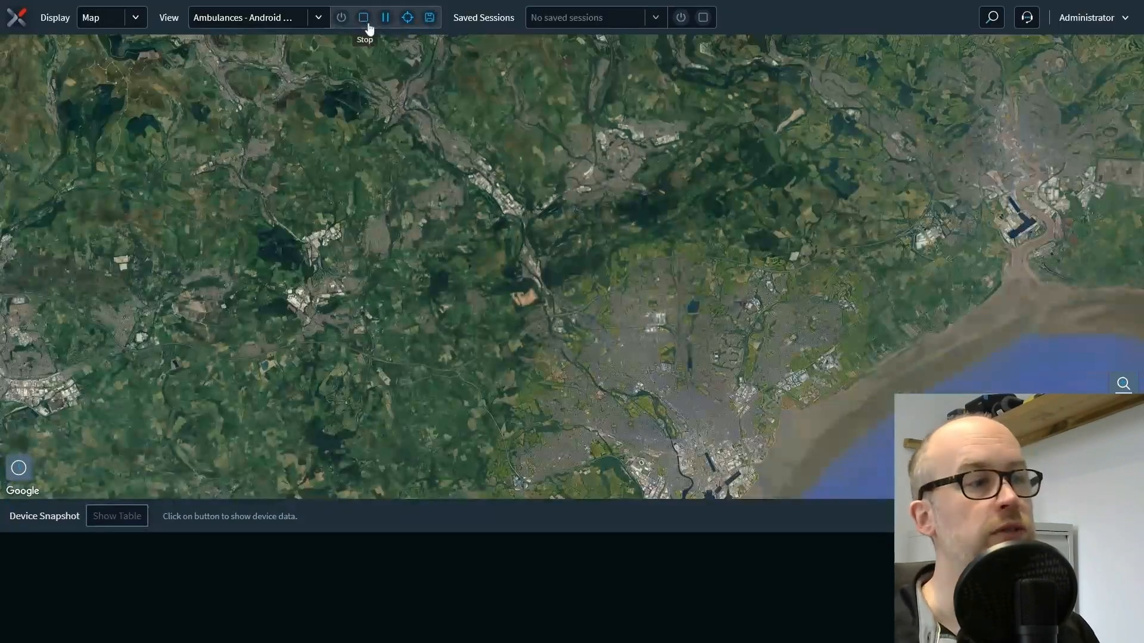
- In XSight, stop the running live view and open the Ambulances - Android Devices view for editing
left_click(364, 20)
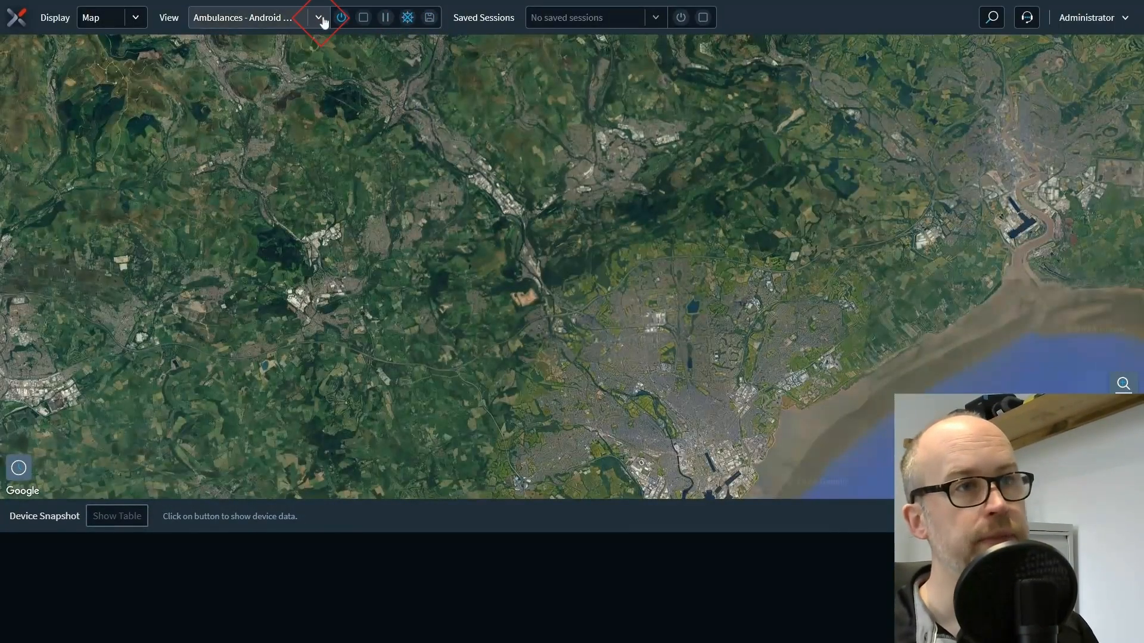
left_click(319, 19)
left_click(308, 80)
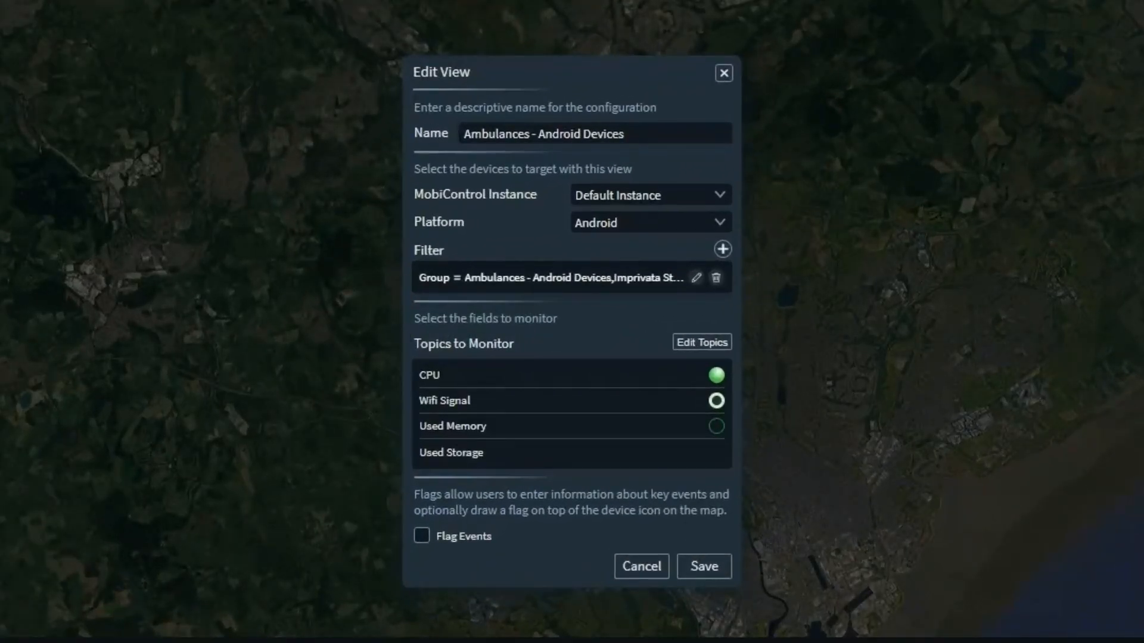
- Start adding a custom topic to the view's monitored topics and advance to the value type selection
left_click(697, 346)
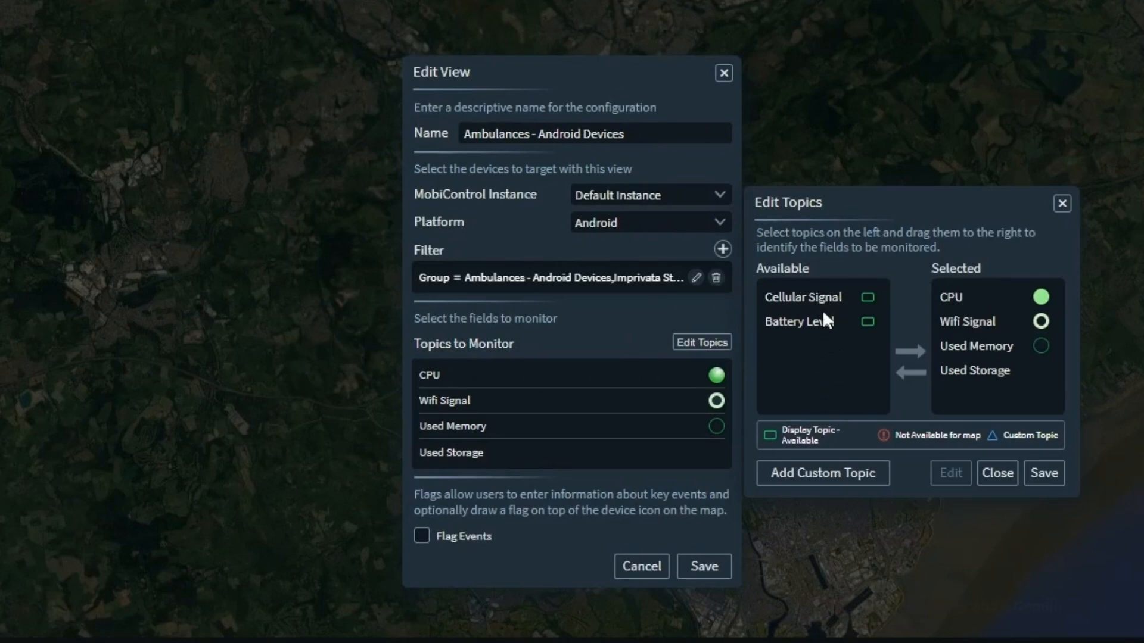
left_click(828, 480)
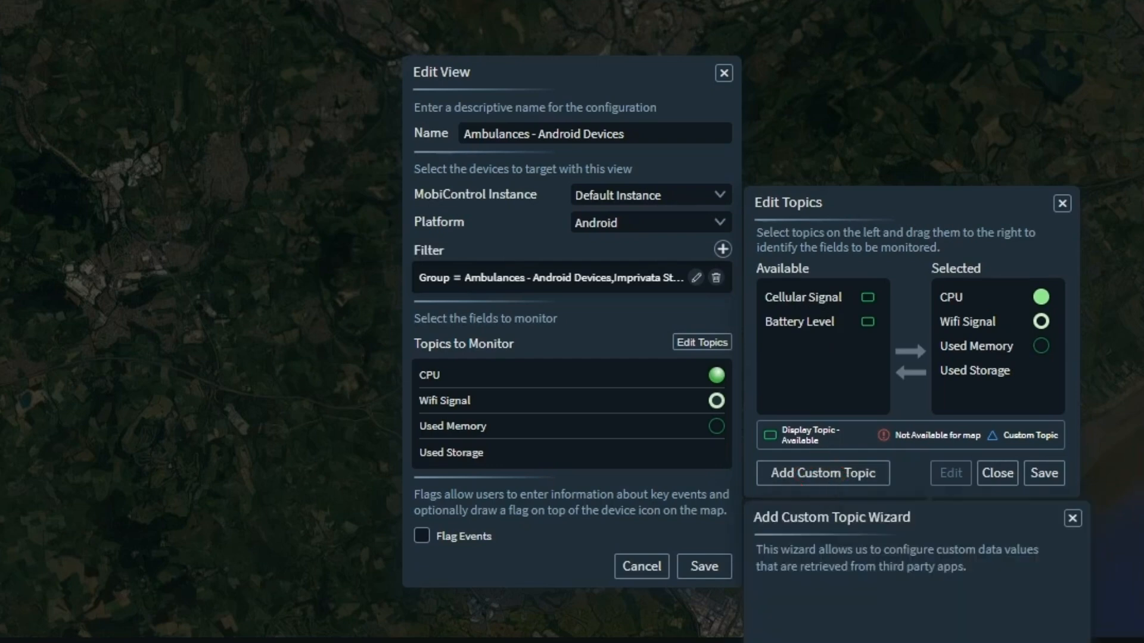
left_click_drag(967, 525, 266, 79)
left_click(360, 318)
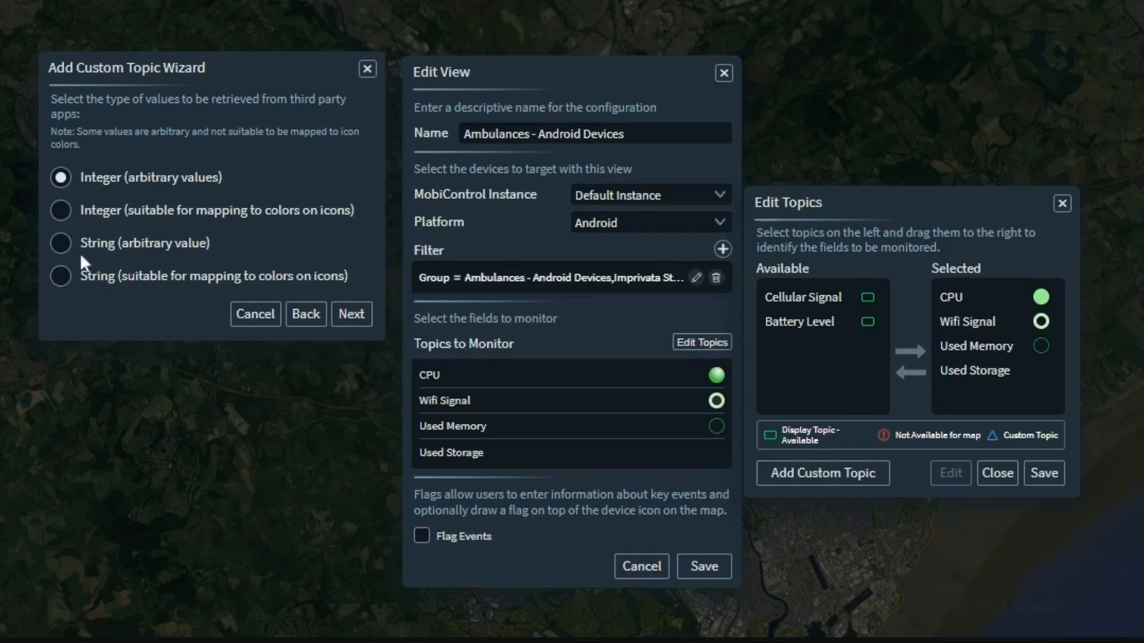
- Set the custom topic's value type to String (suitable for mapping to colors on icons)
left_click(63, 245)
left_click(61, 278)
left_click(62, 244)
left_click(61, 277)
left_click(352, 314)
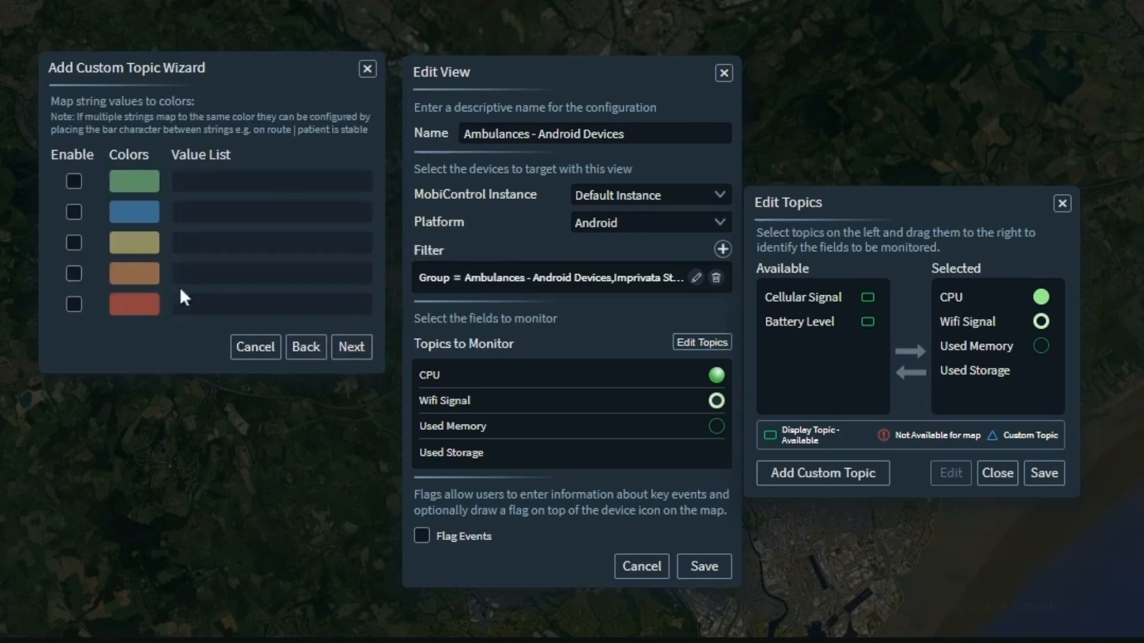
- Map green to "Arrived on scene" and blue to "Patient in transit" for the custom topic
left_click(74, 181)
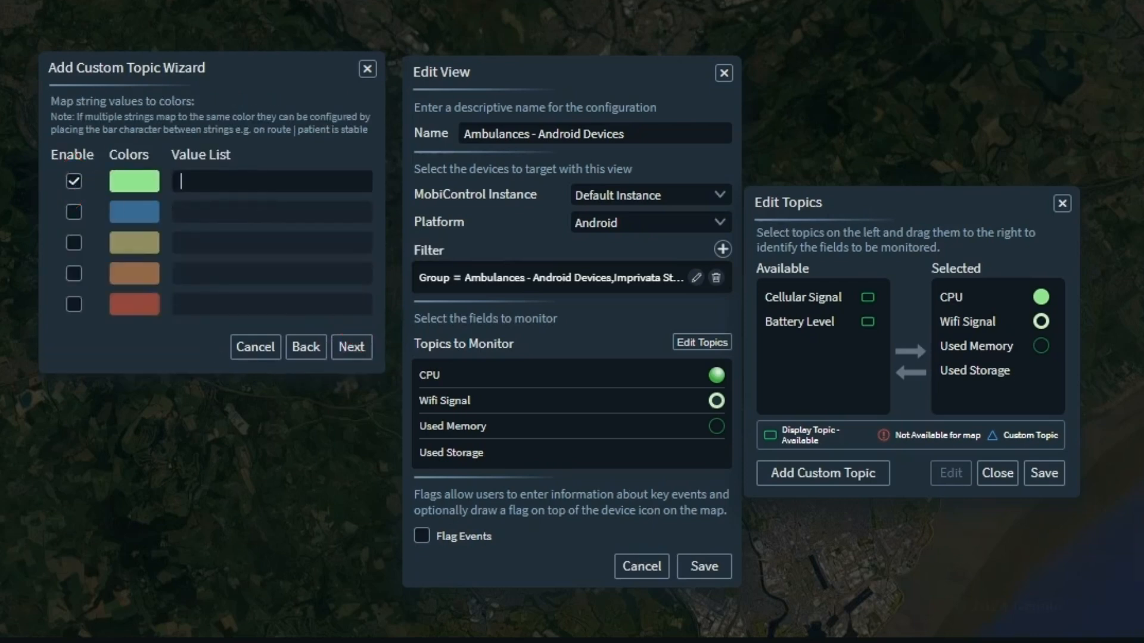
type("Arrived on scene")
left_click(77, 212)
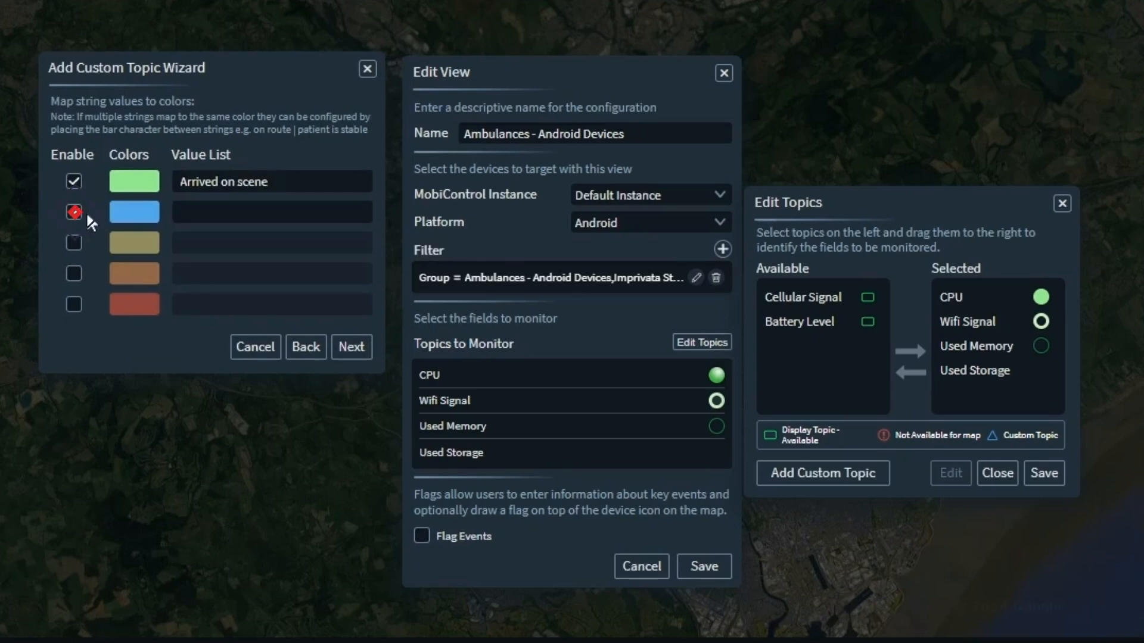
type("Patient in transit")
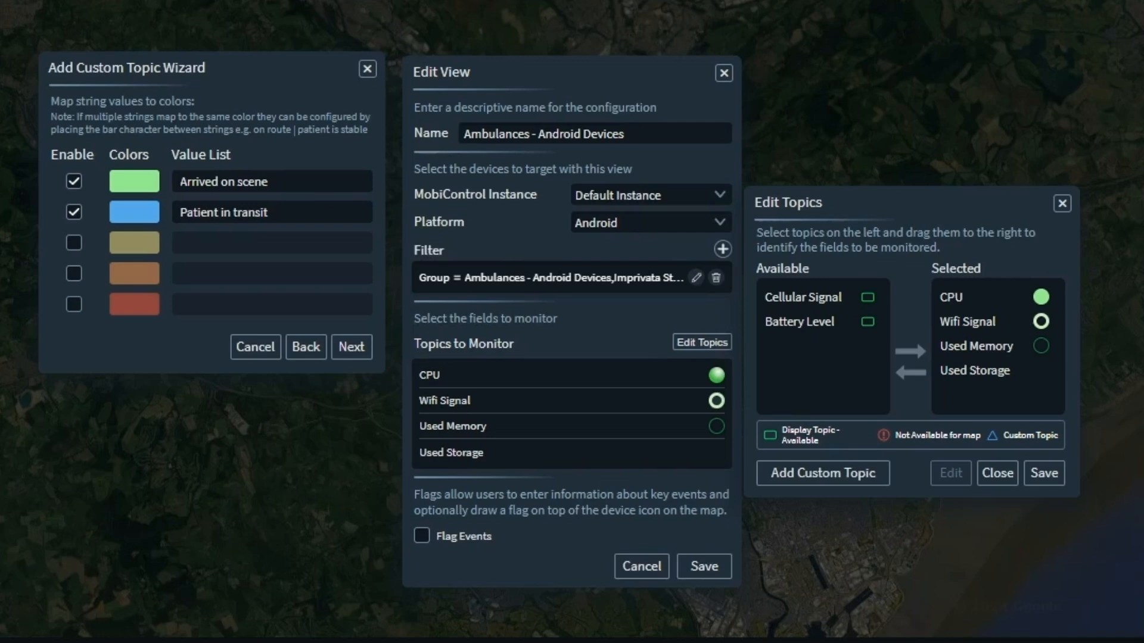
- Map yellow to "Returning to station", orange to "Waiting for assignment" and red to "Out of Service"
left_click(74, 242)
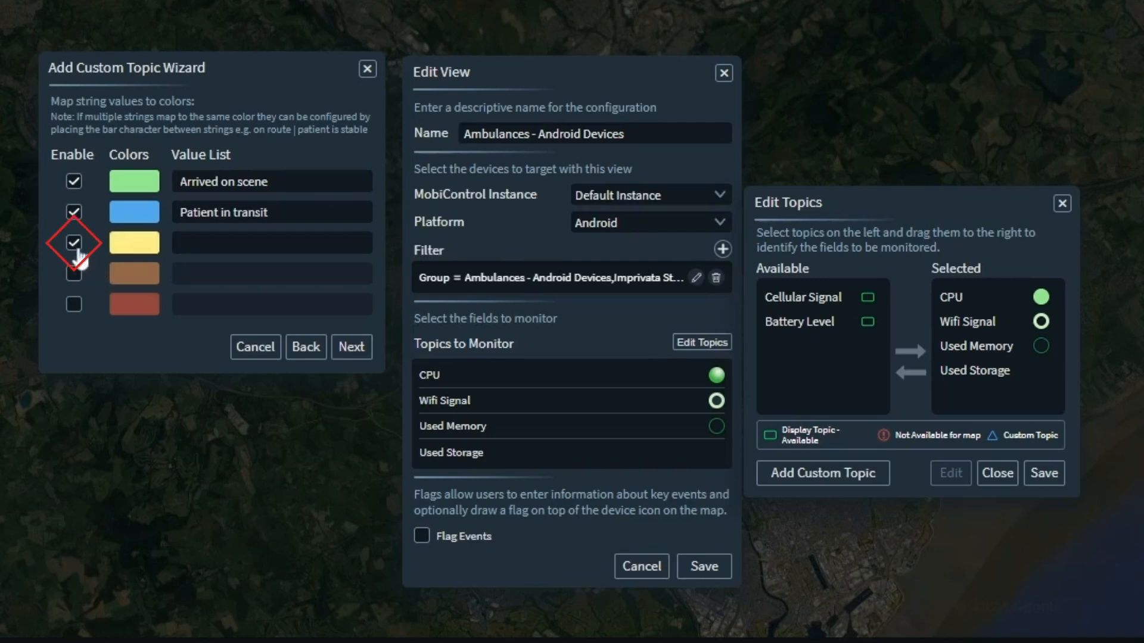
left_click(74, 273)
left_click(74, 304)
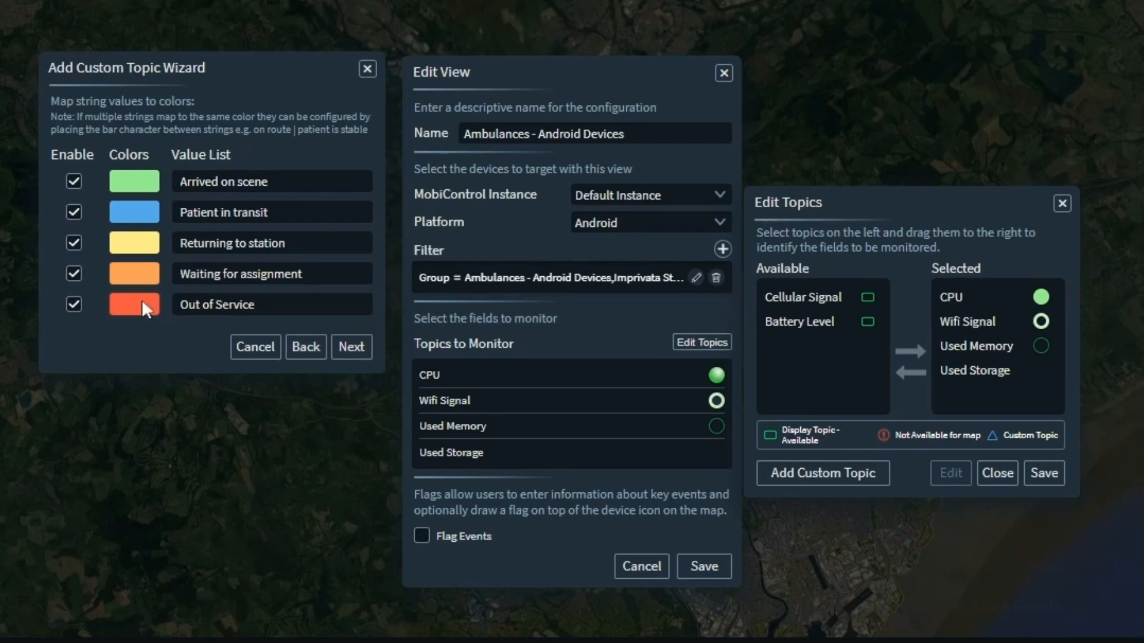
left_click(348, 348)
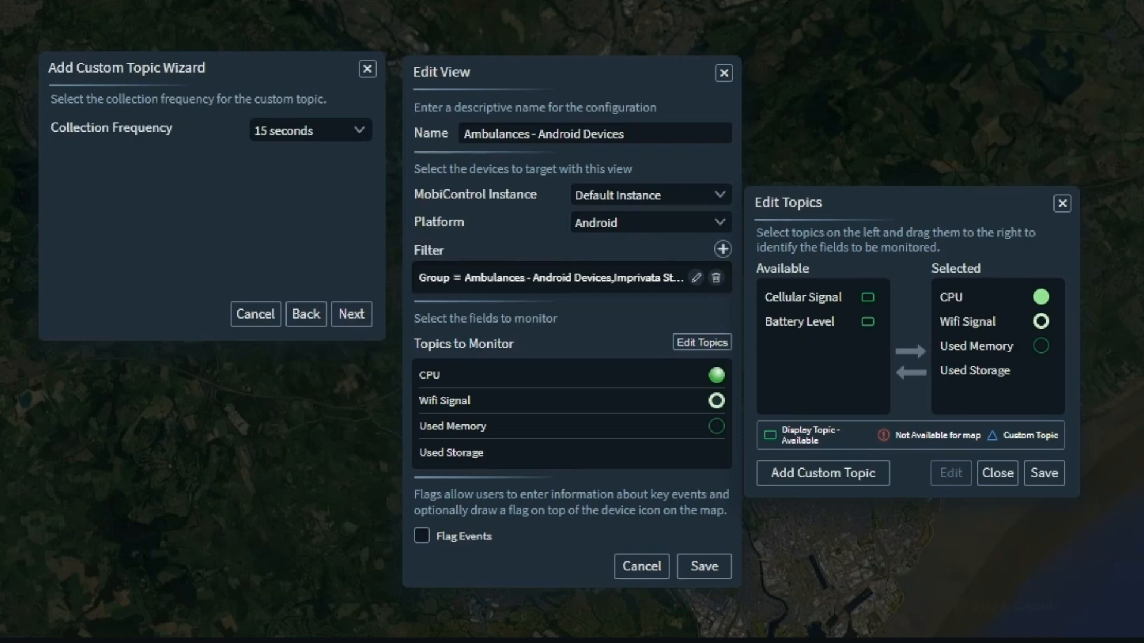
- Set the custom topic's collection frequency to 15 seconds and choose to retrieve its data from a JSON file
left_click(362, 136)
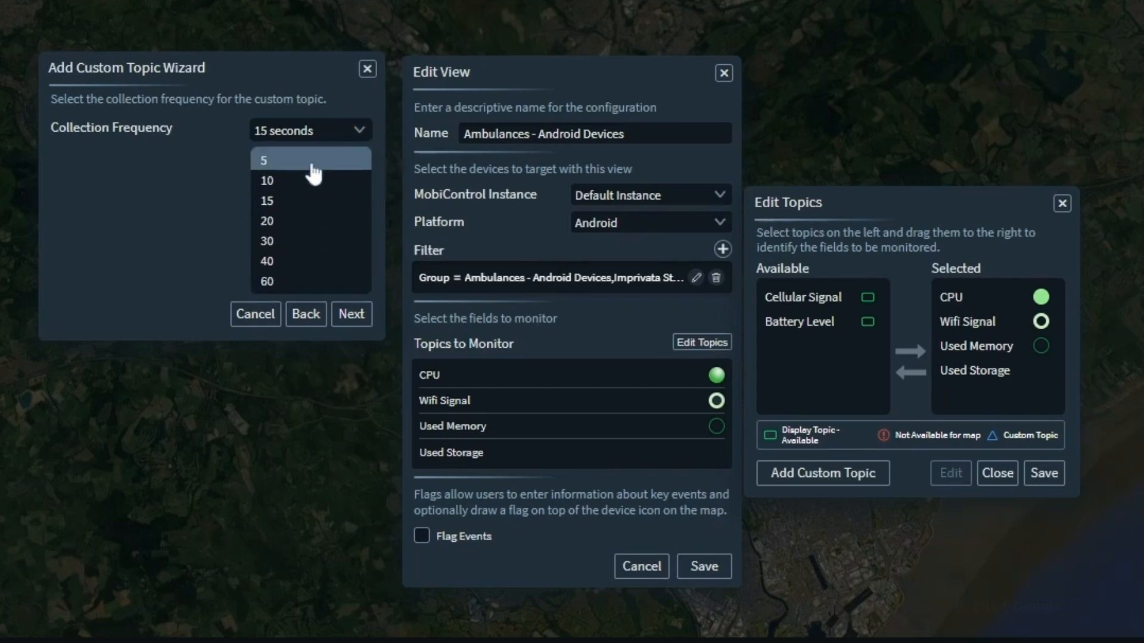
left_click(289, 201)
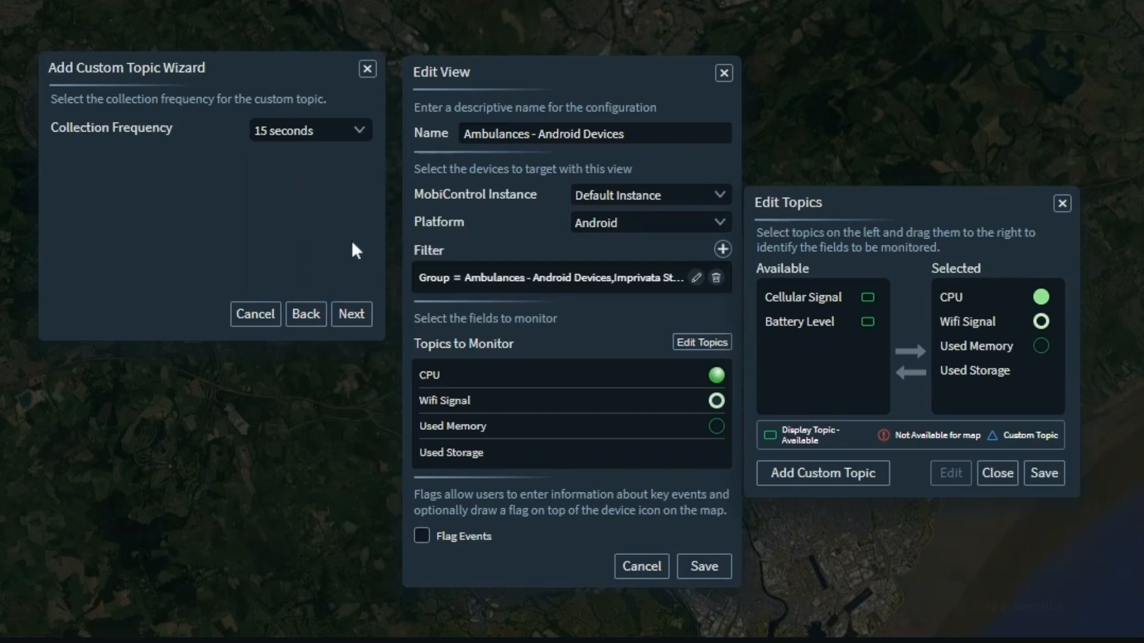
left_click(352, 315)
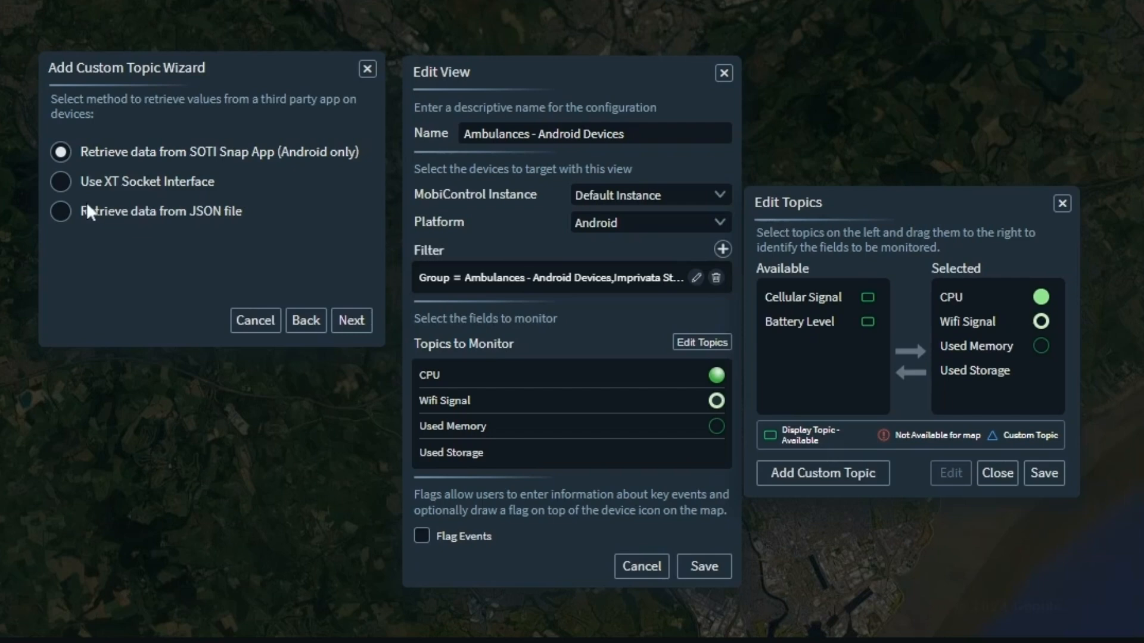
left_click(60, 211)
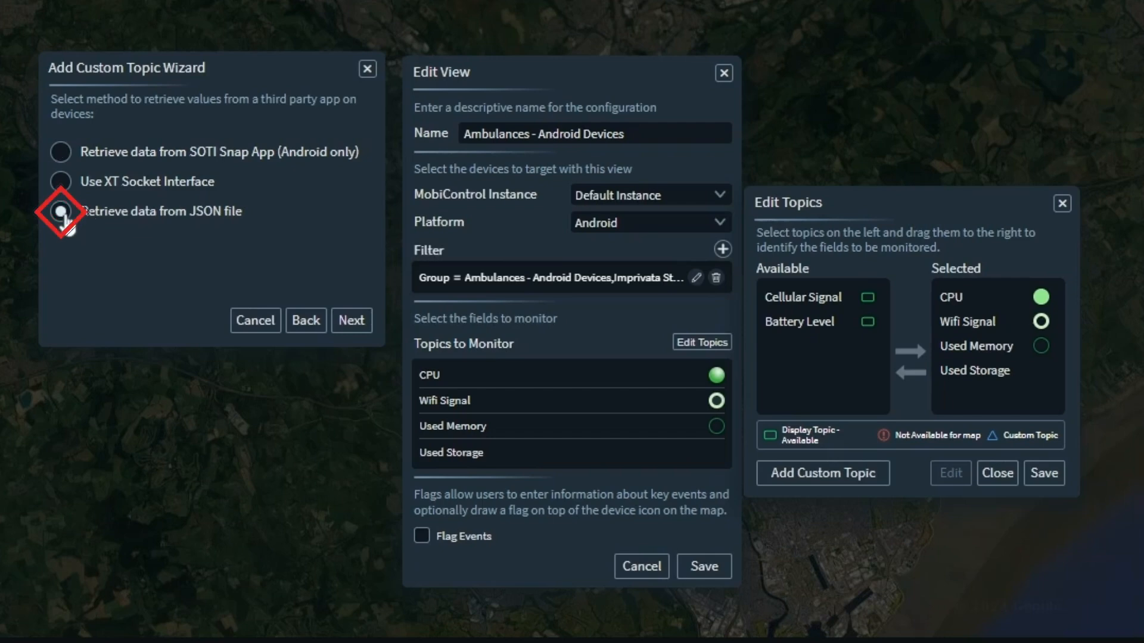
- Set the custom topic's display prompt text to "State" in the JSON retrieval parameters
left_click(351, 320)
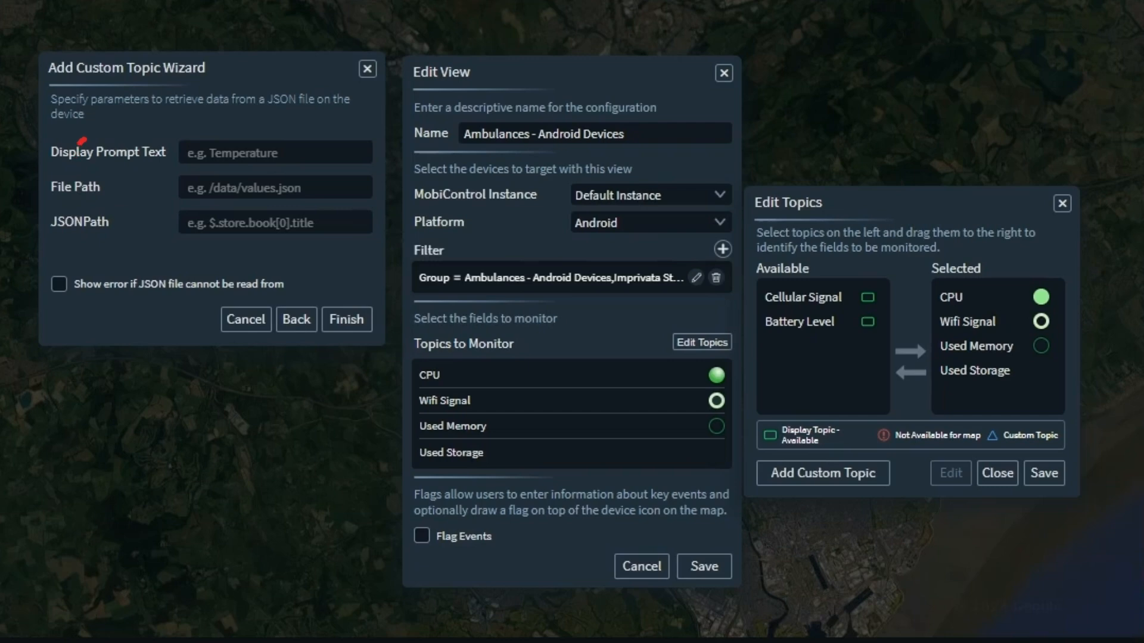
left_click(275, 187)
key("Tab")
left_click(203, 153)
type("State")
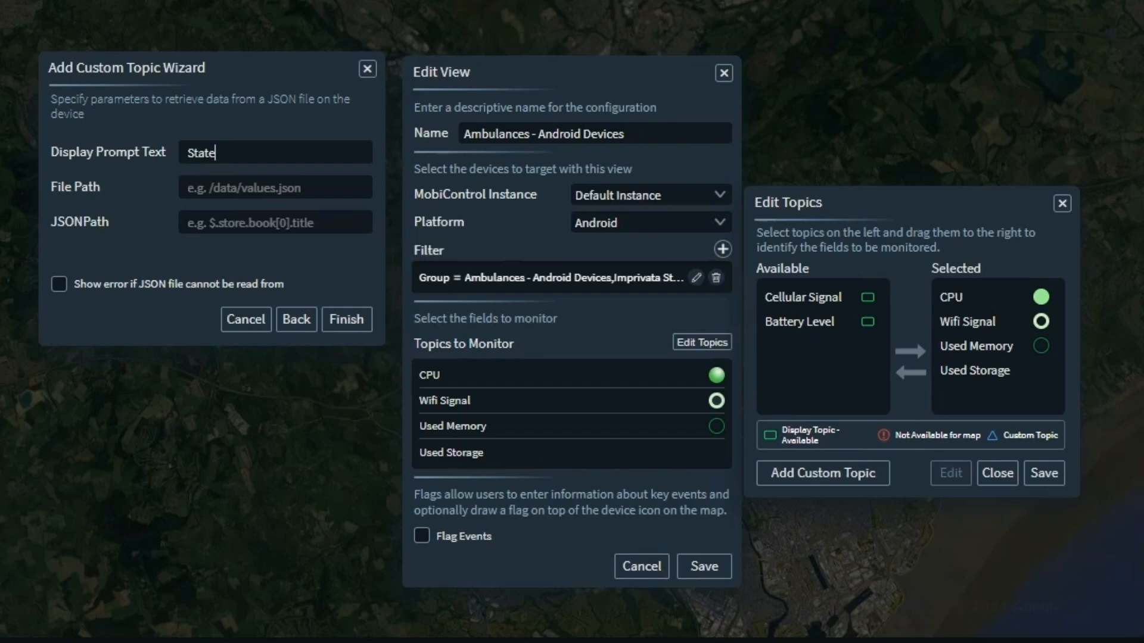
- Set the custom topic's JSON file path to /Documents/AmbulanceStatusApp.json
left_click(200, 188)
type("/Docum,")
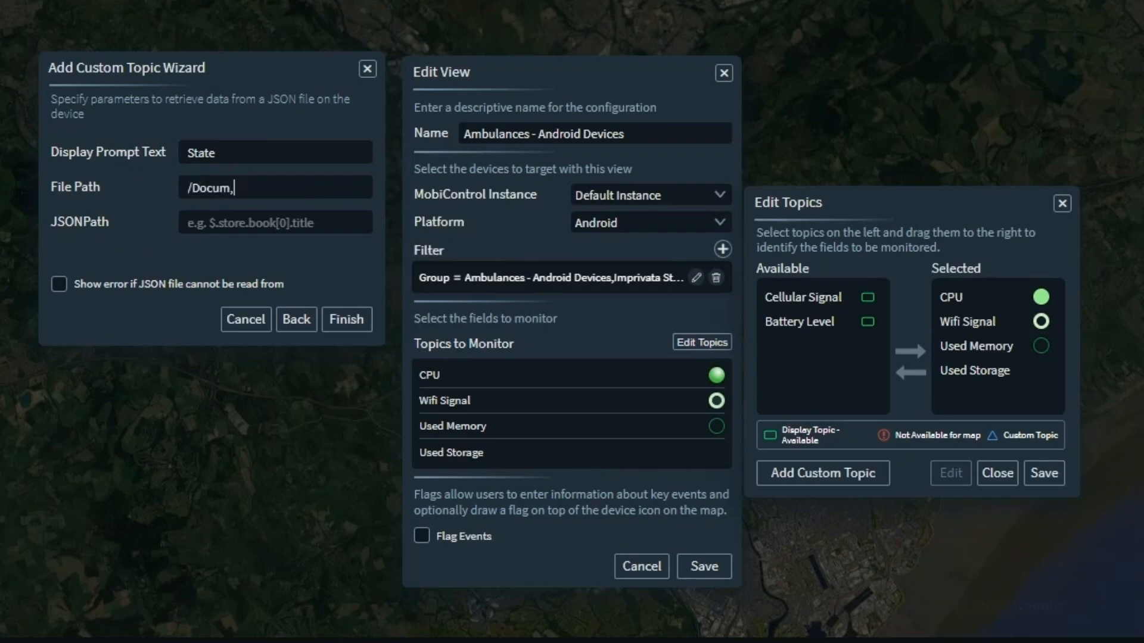
key("BackSpace")
type("ents/AmbulanceS")
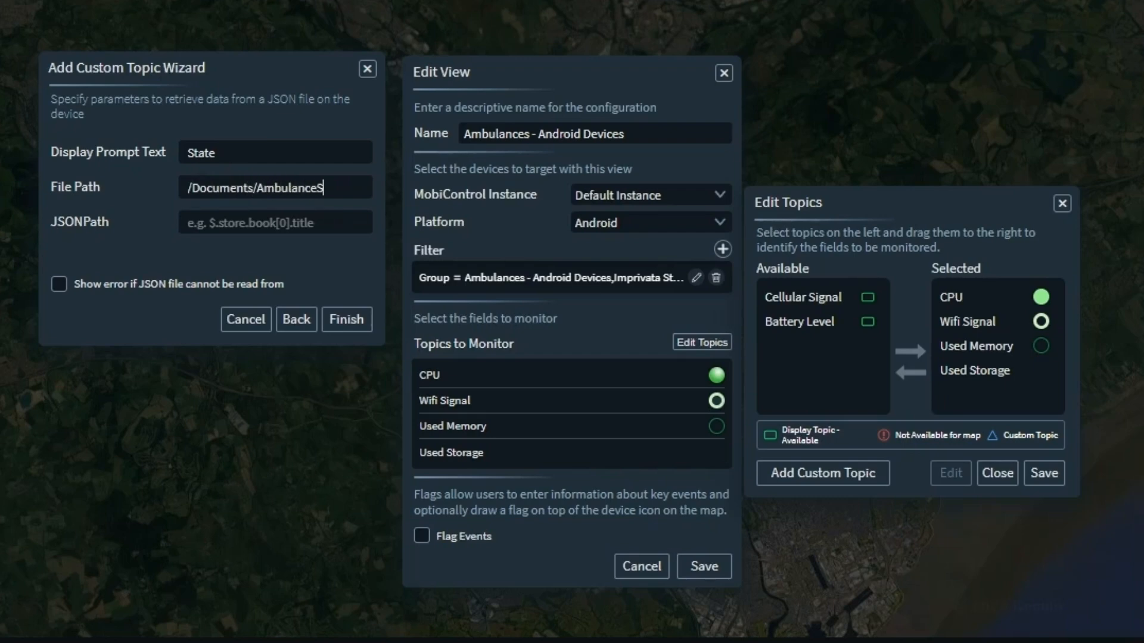
type("tatus.")
type("App.")
type("json")
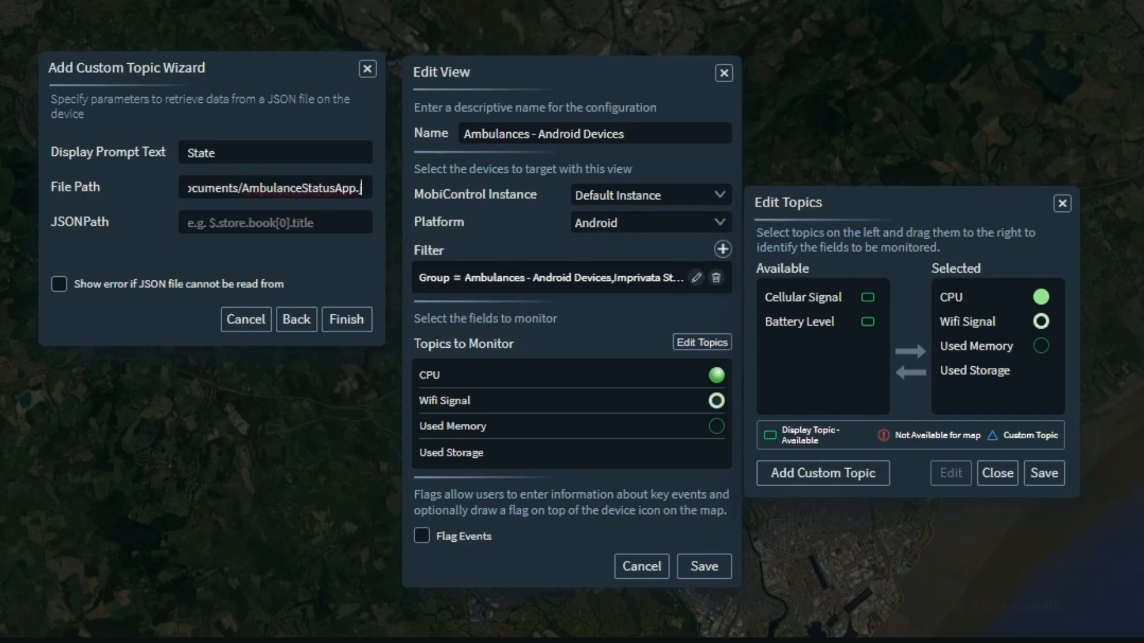
key("shift+Left")
key("shift+Left")
key("shift+Left")
key("shift+Left")
key("shift+Left")
key("shift+Left")
key("shift+Left")
key("shift+Left")
key("shift+Left")
key("shift+Left")
key("shift+Left")
key("shift+Left")
key("shift+Left")
key("shift+Left")
key("shift+Left")
key("shift+Left")
key("shift+Left")
key("shift+Left")
key("shift+Left")
key("shift+Left")
key("shift+Left")
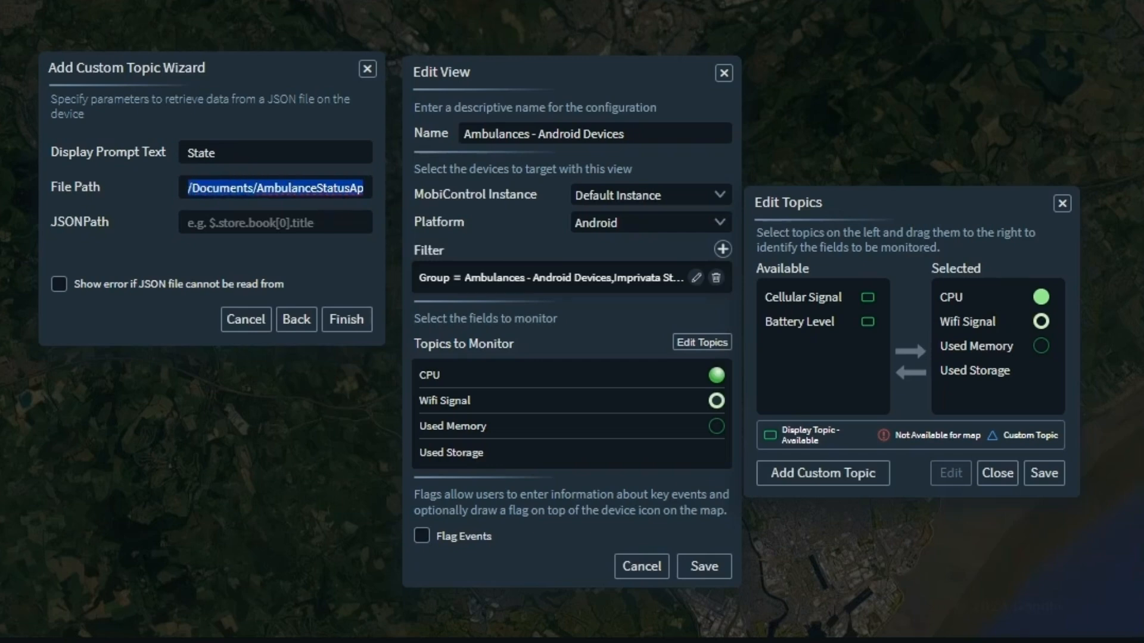
key("Right")
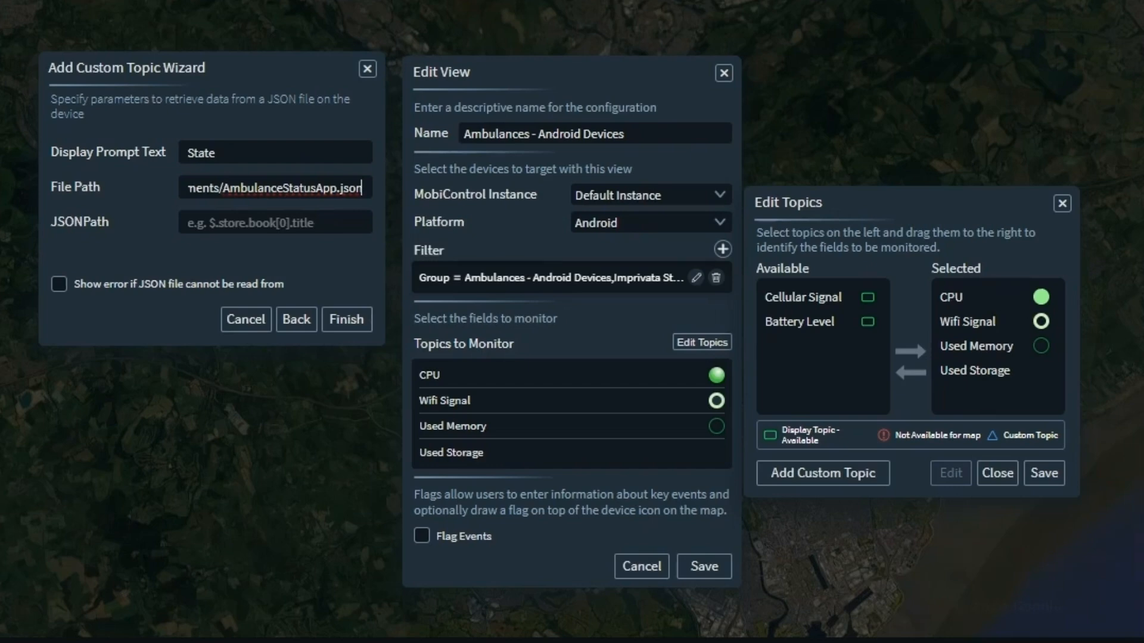
- Set the JSONPath to $.State, enable the error for an unreadable JSON file, and finish the custom topic
key("Tab")
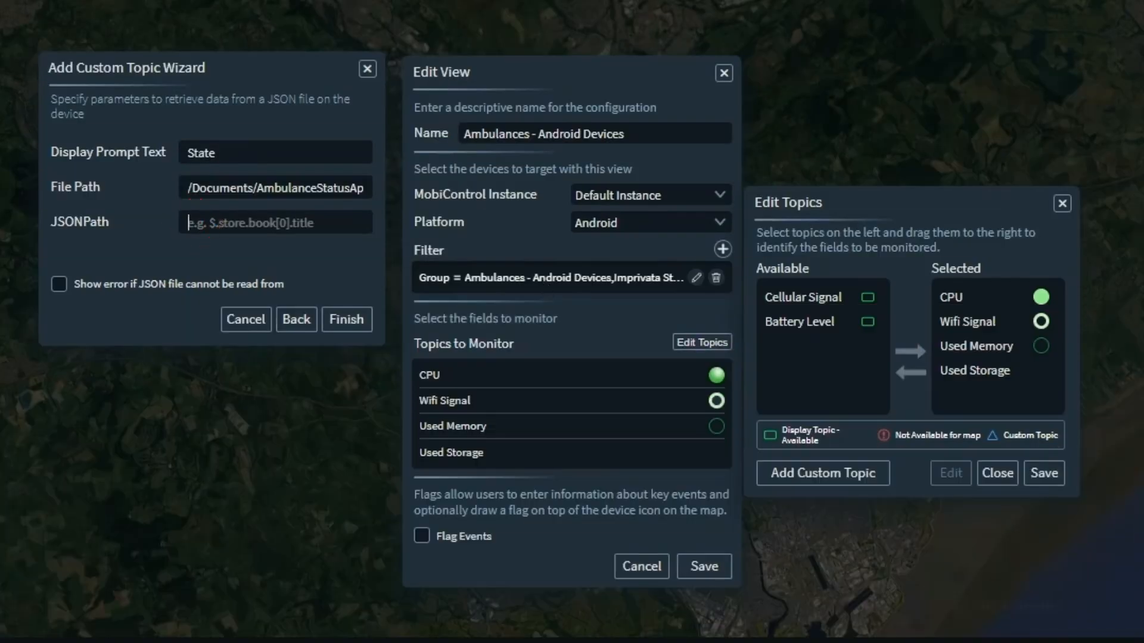
type("$")
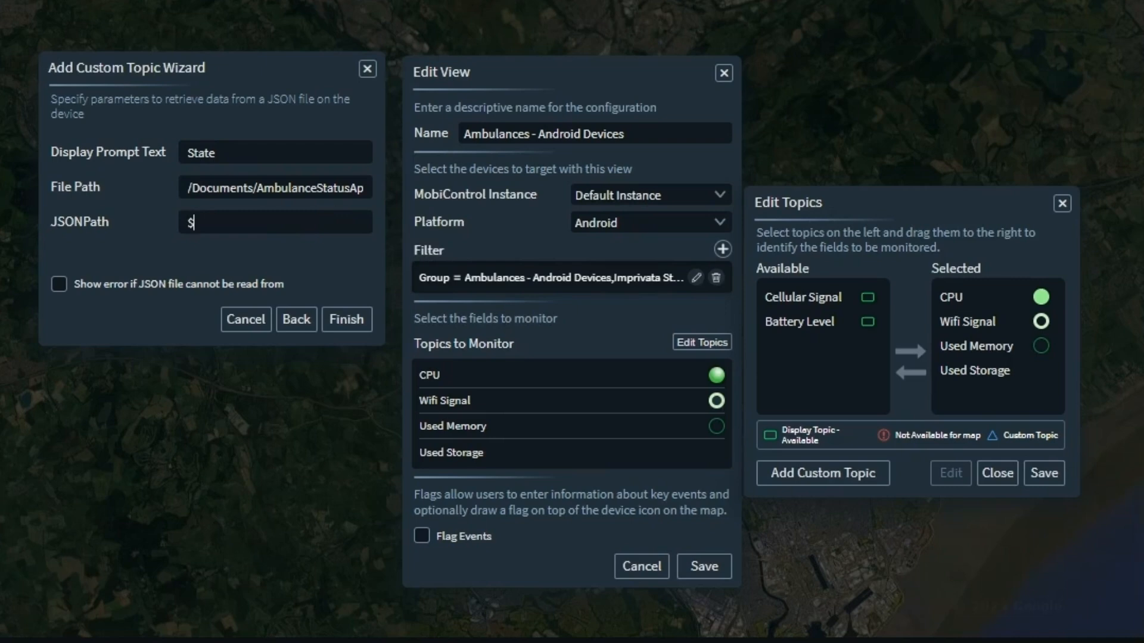
type(".State")
key("ctrl+shift+Left")
left_click(59, 284)
left_click(346, 322)
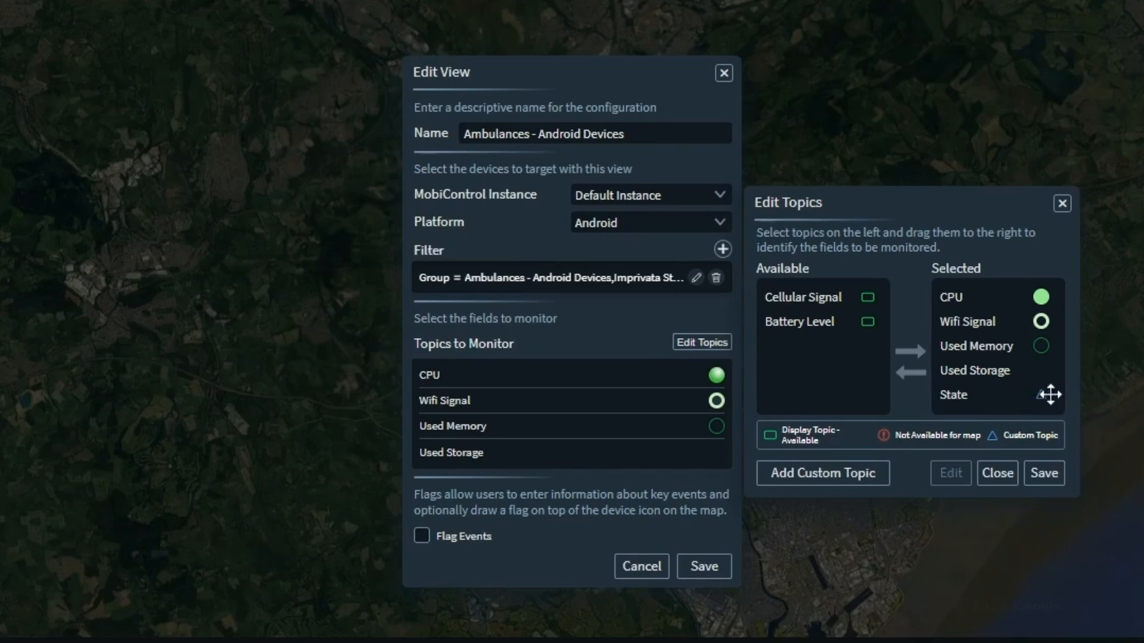
- Move the State topic to the first place among the selected topics and save the topics and the view
left_click_drag(969, 397, 984, 302)
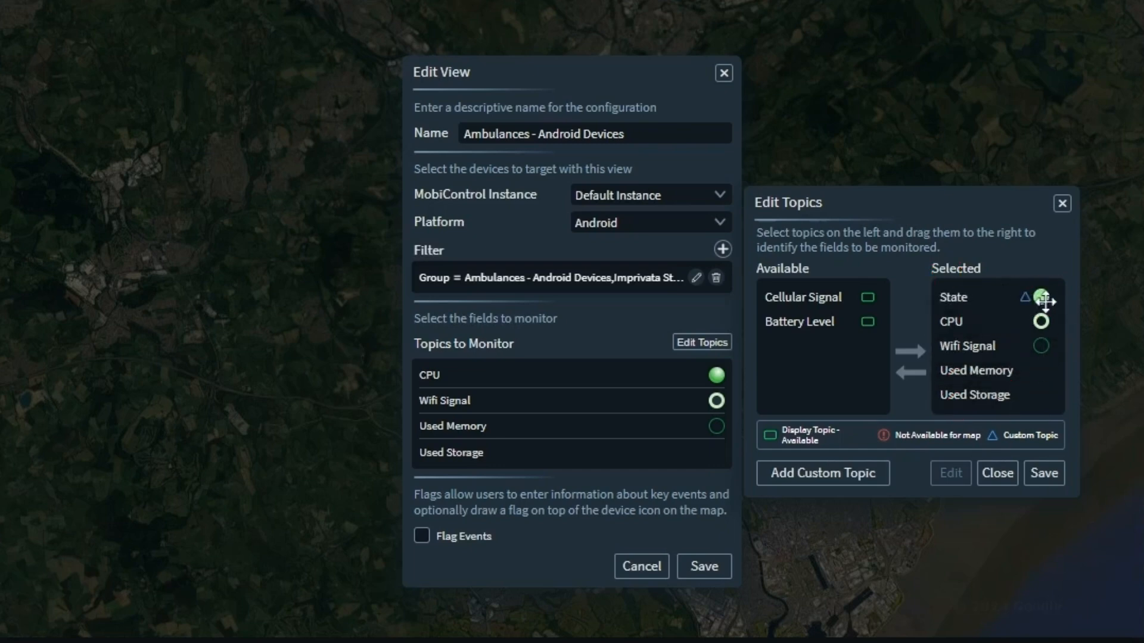
left_click(1043, 473)
left_click(709, 589)
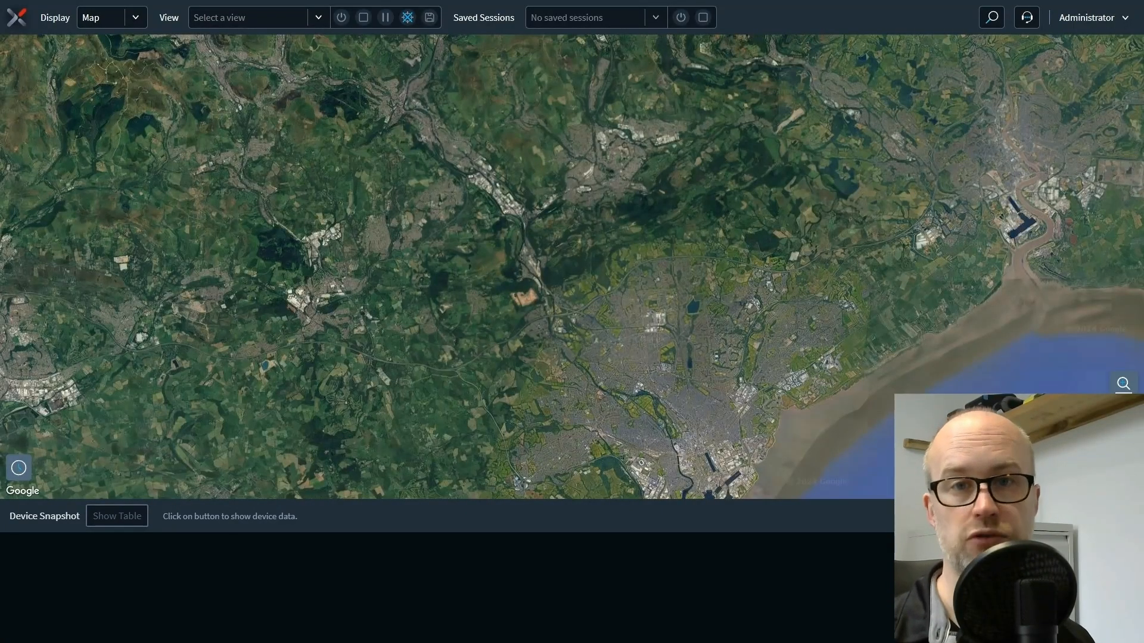
- Load the Ambulances - Android Devices view and open the details of the device marked on the map
left_click(318, 17)
left_click(274, 81)
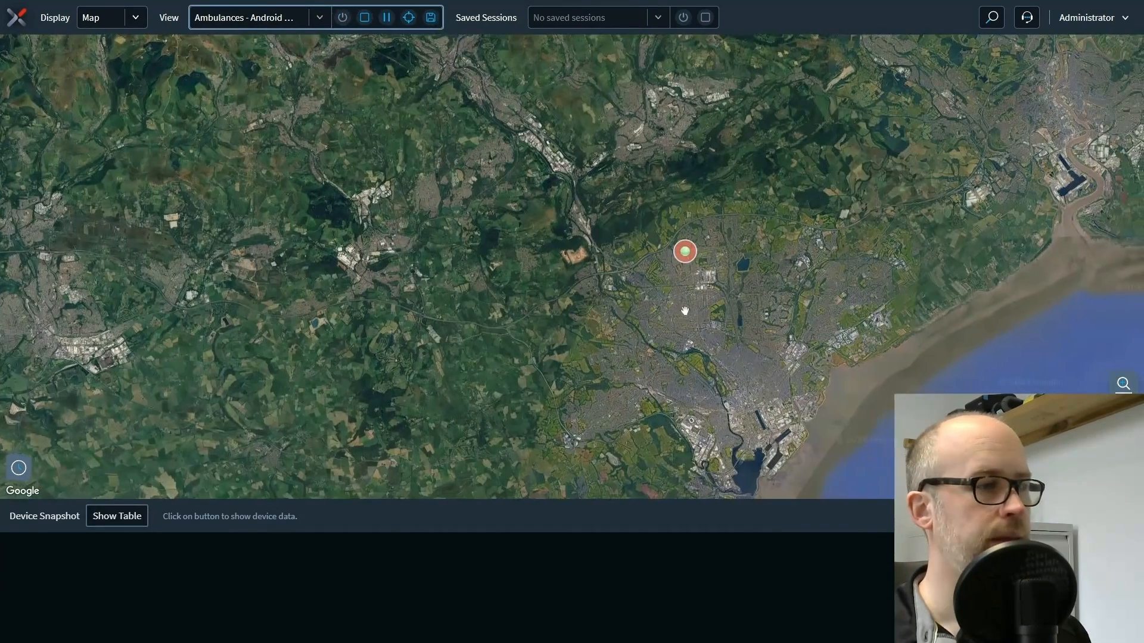
left_click(685, 253)
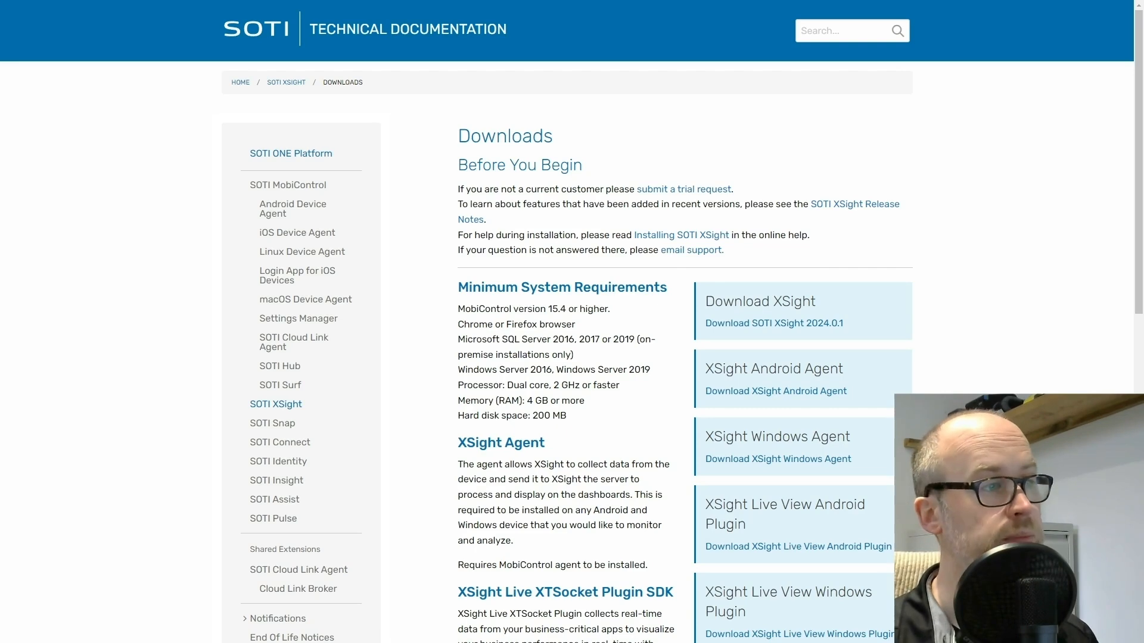
- Look through the agents and plugins on the SOTI XSight downloads page
scroll(870, 332, "down", 5)
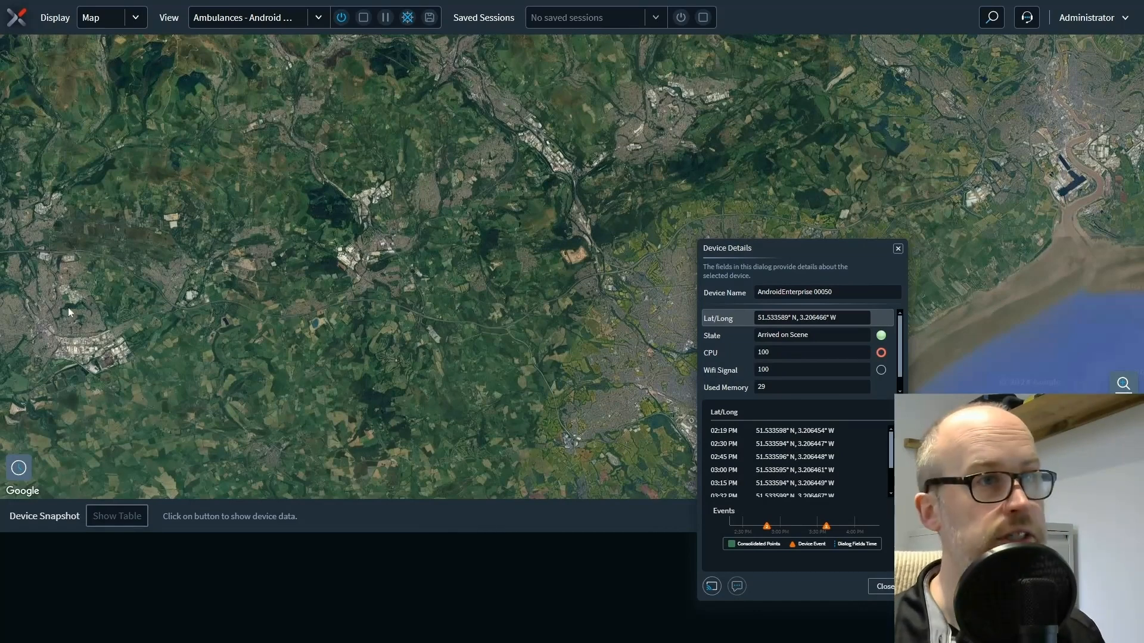
- Close the device details and open the topics of the Ambulances - Android Devices view for editing
left_click(897, 249)
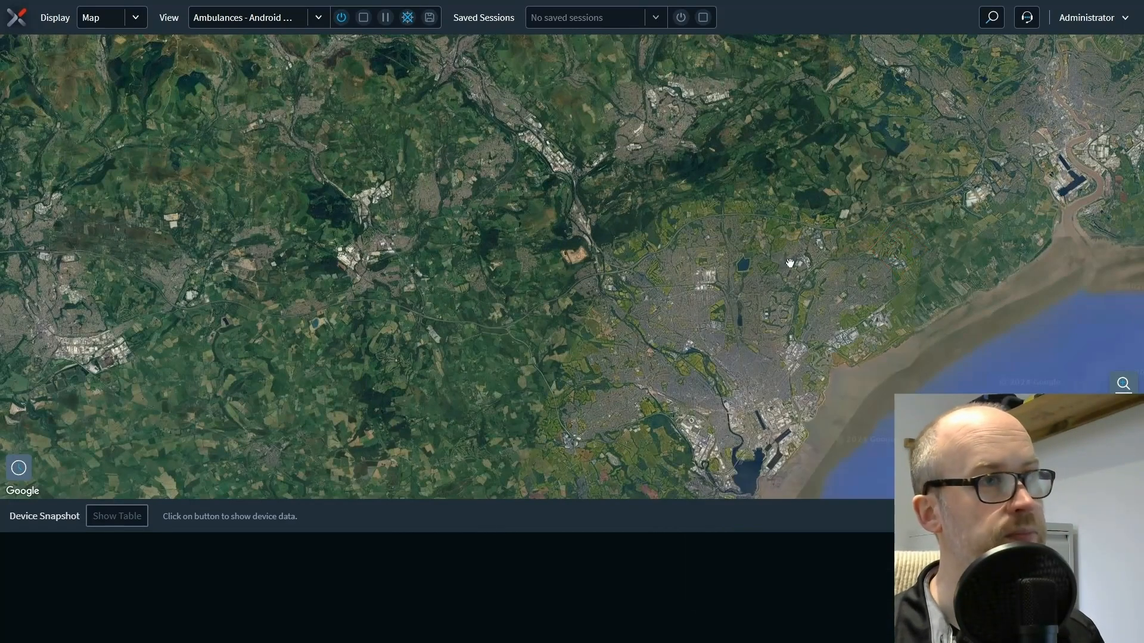
left_click(318, 18)
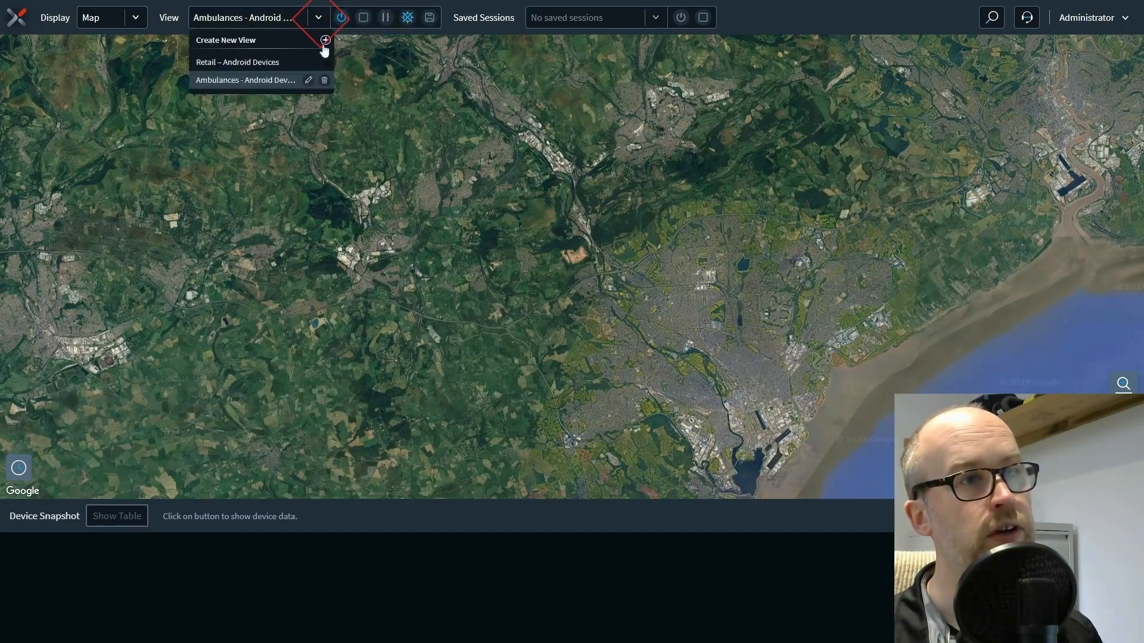
left_click(308, 80)
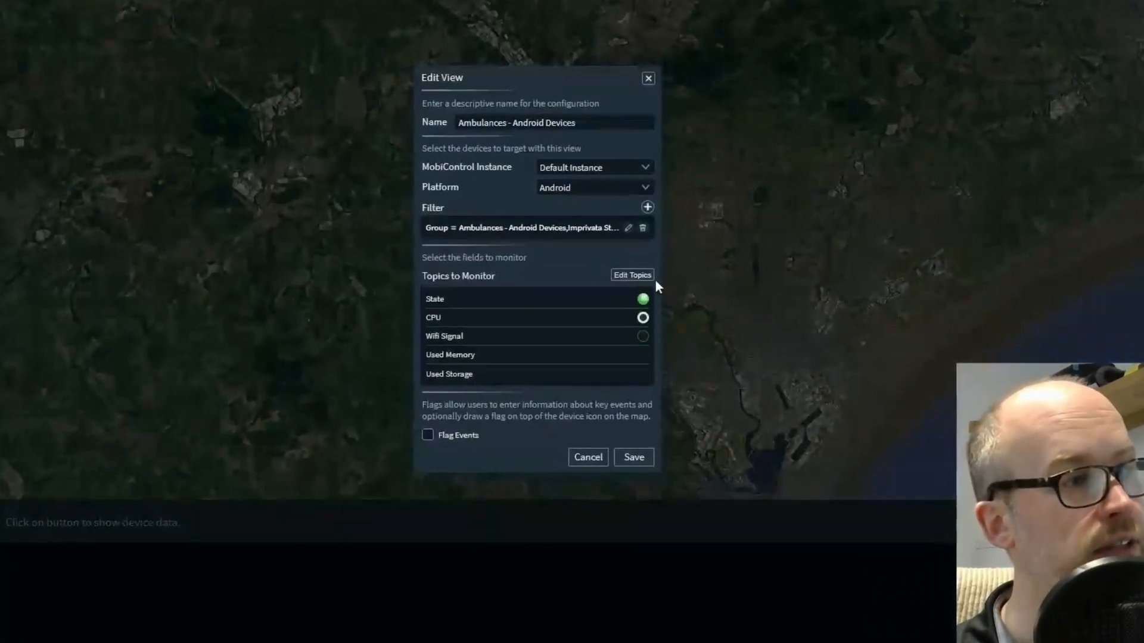
left_click(632, 275)
- Start another custom topic with the value type Integer (suitable for mapping to colors on icons)
left_click(724, 372)
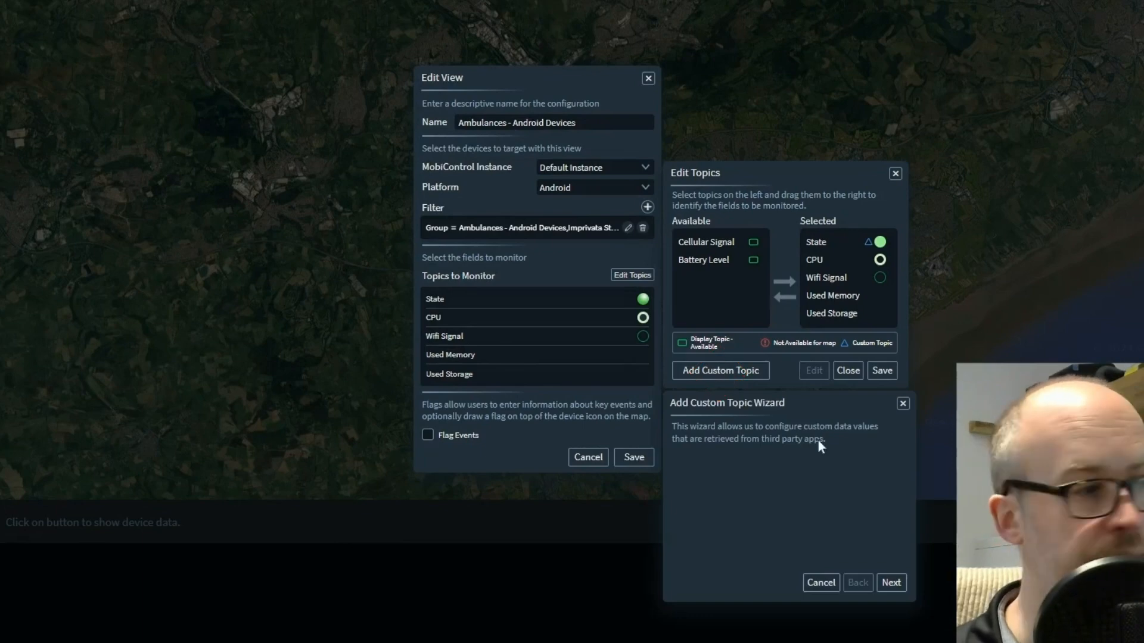
left_click(891, 583)
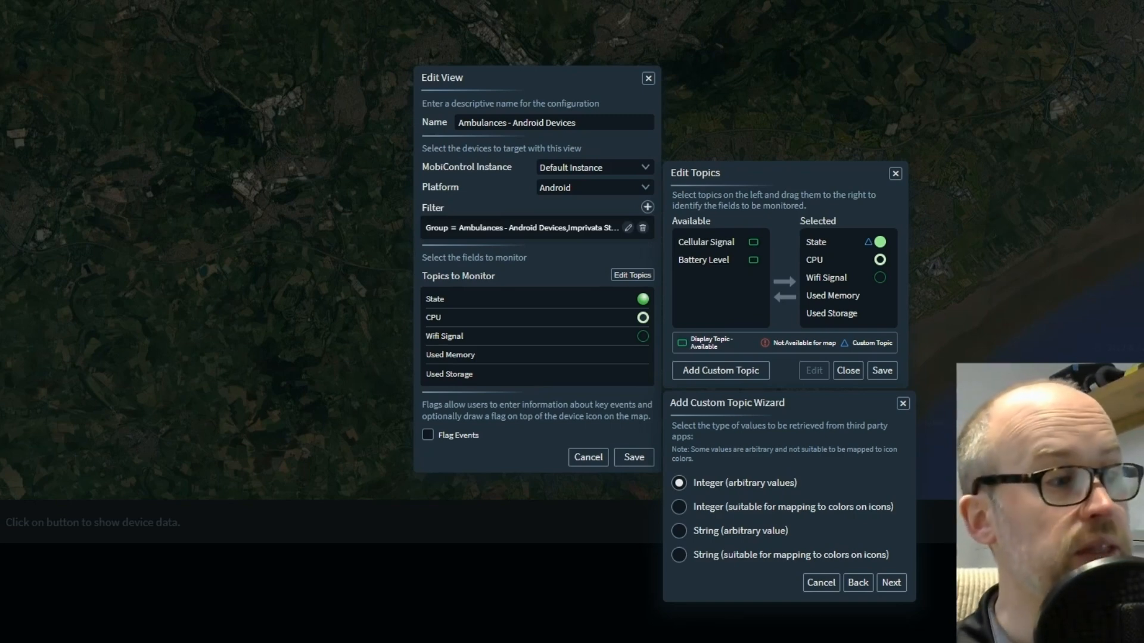
left_click(681, 507)
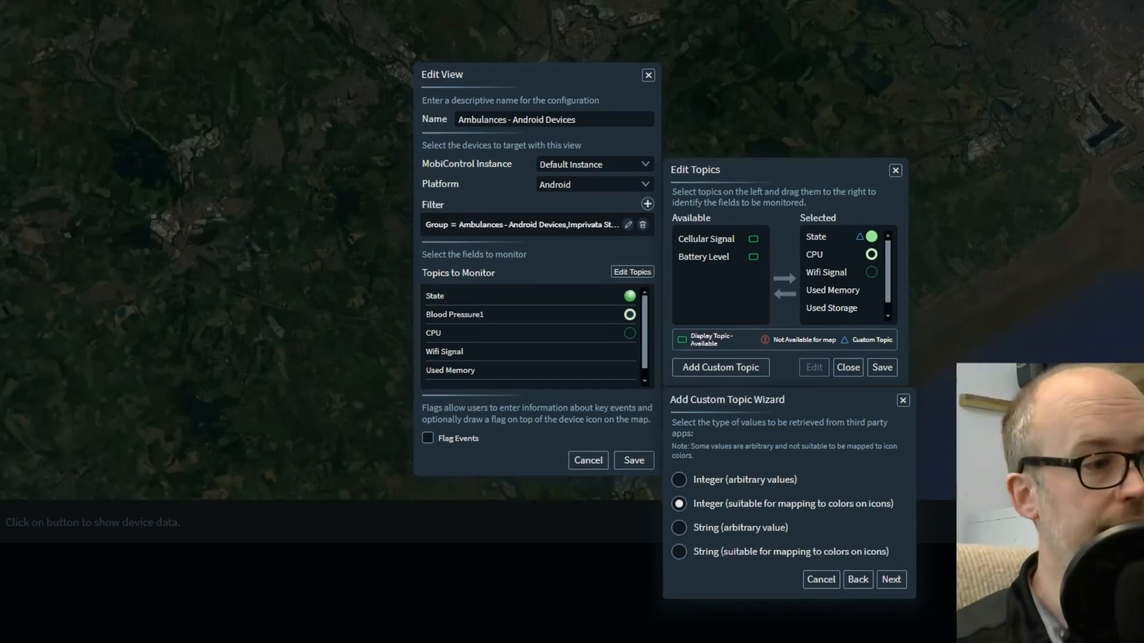
left_click(890, 580)
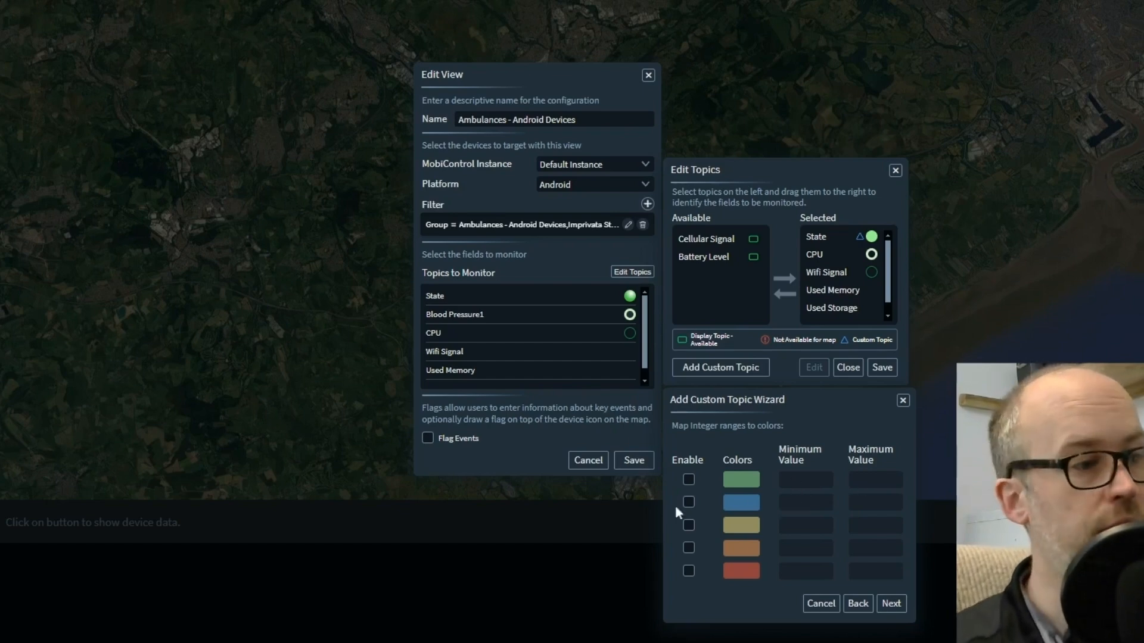
- Map green to the integer range 100 to 120 and red to 121 to 150 for the new custom topic
left_click(688, 480)
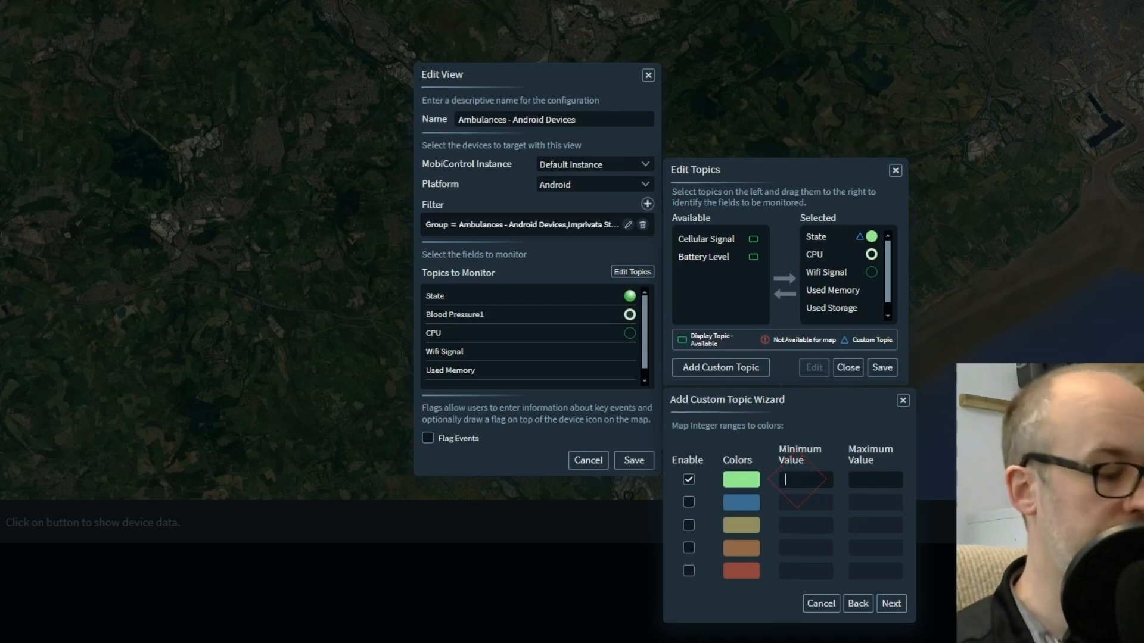
type("100")
key("Tab")
type("120")
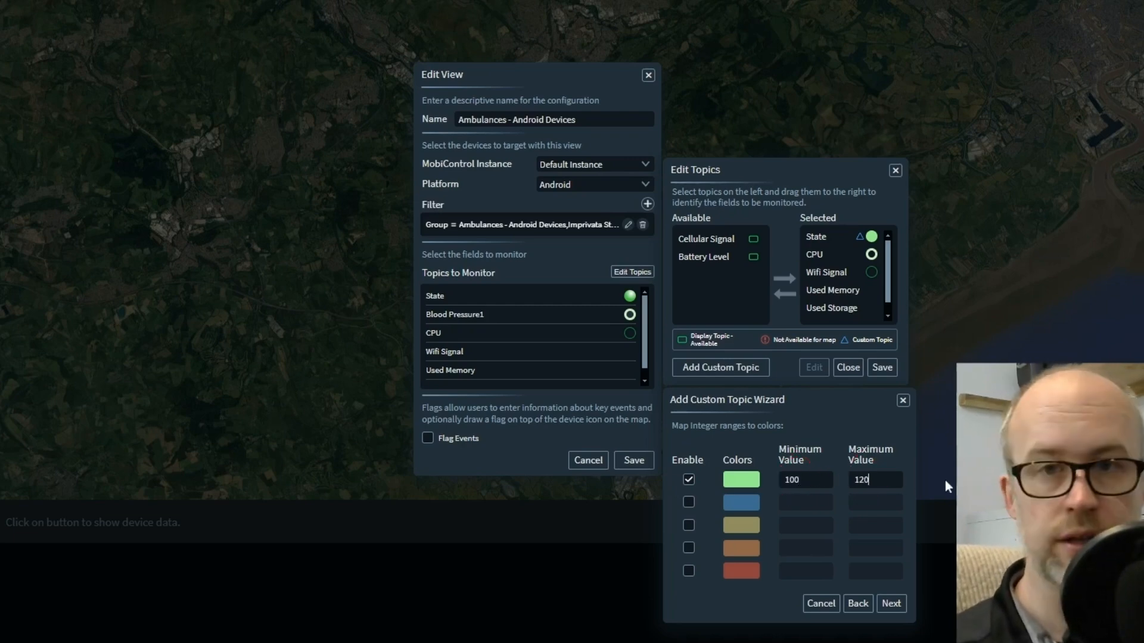
left_click(689, 571)
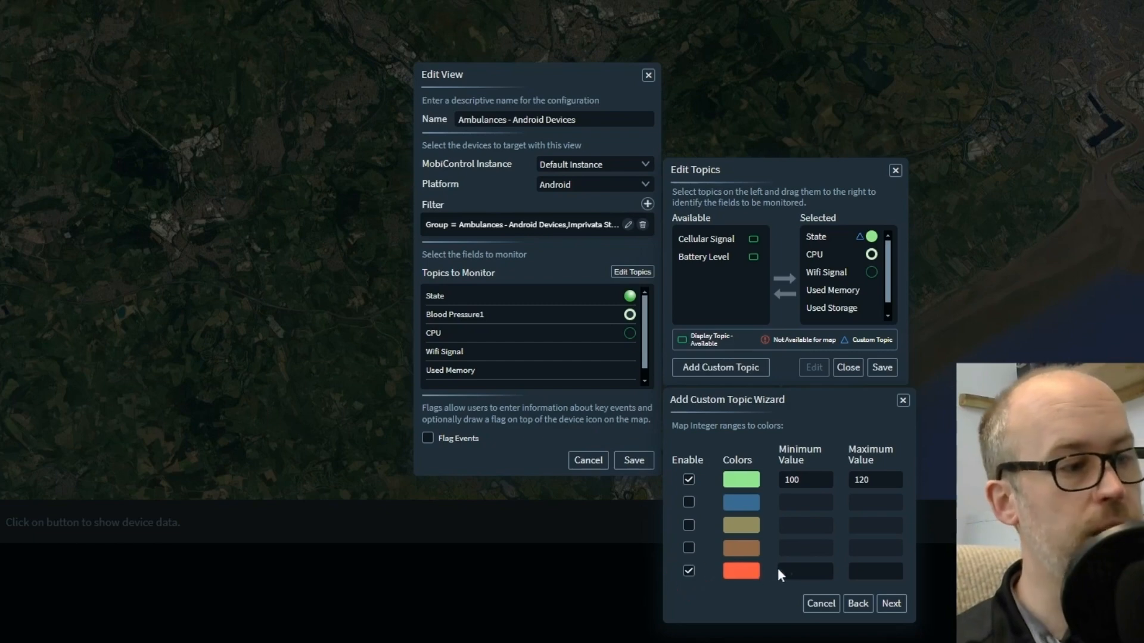
type("121")
key("Tab")
type("150")
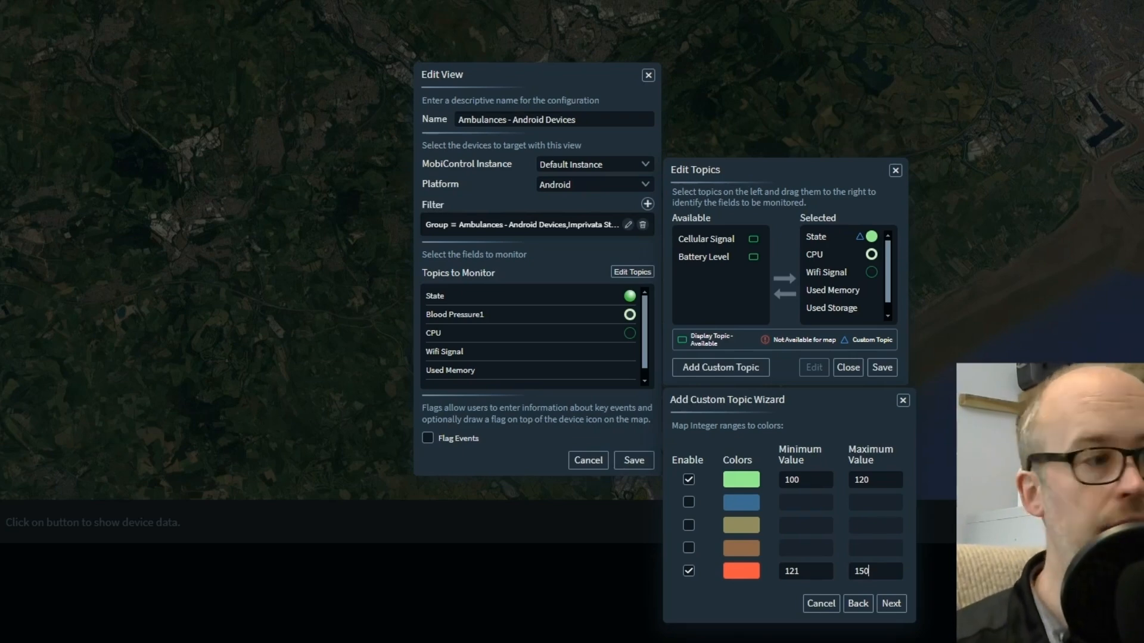
left_click(890, 604)
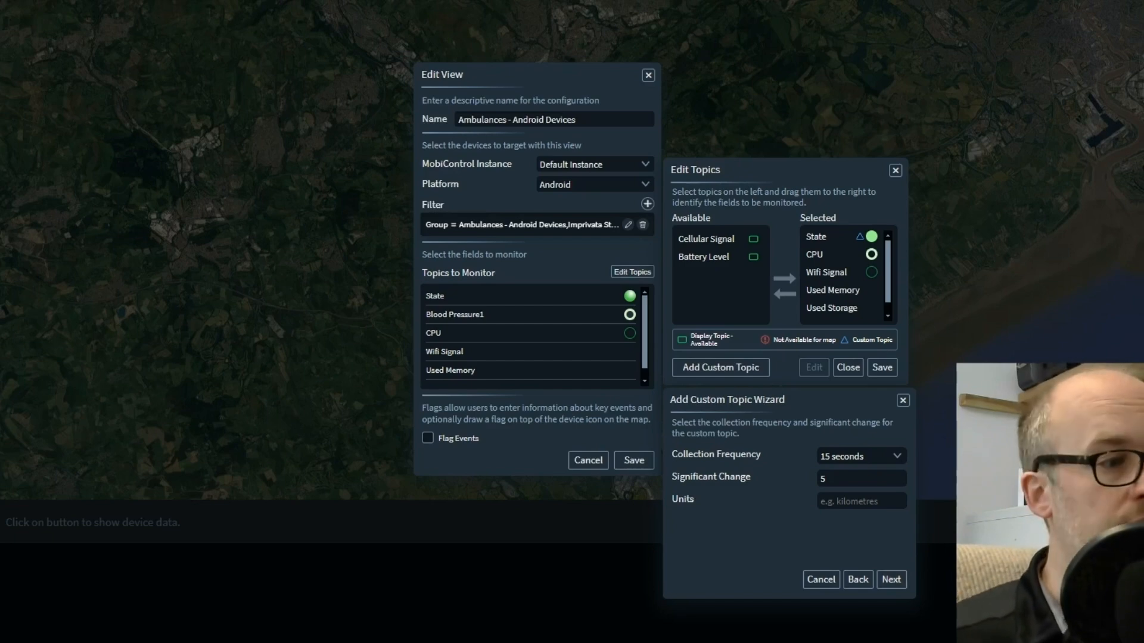
- Set the new topic's collection frequency to 5 seconds, significant change to 1 and units to mmHg
left_click(897, 457)
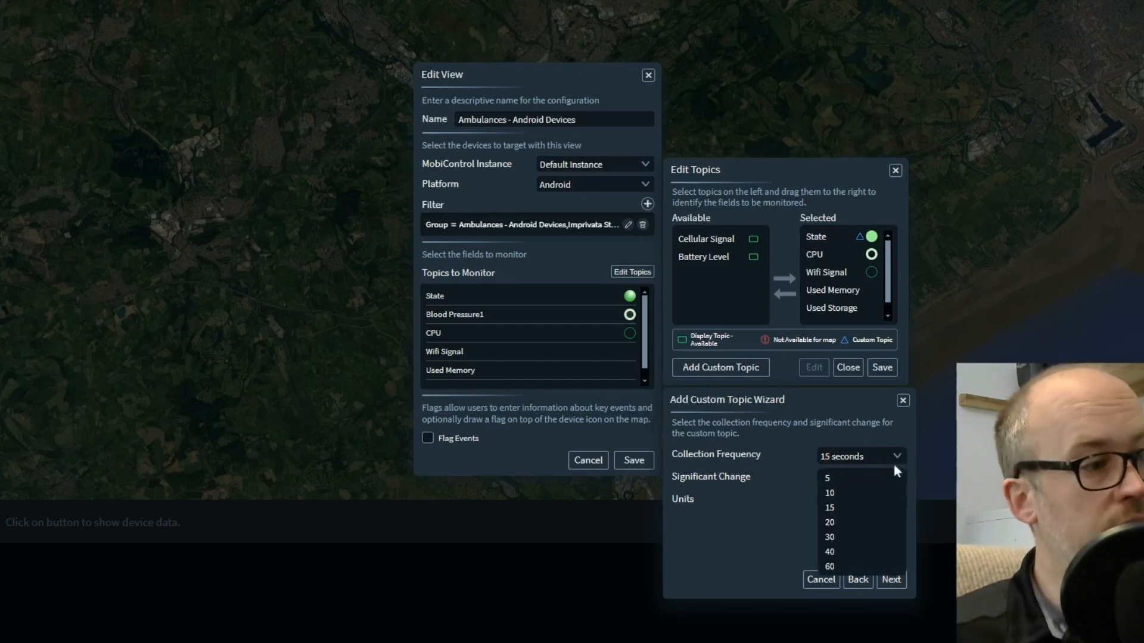
left_click(838, 478)
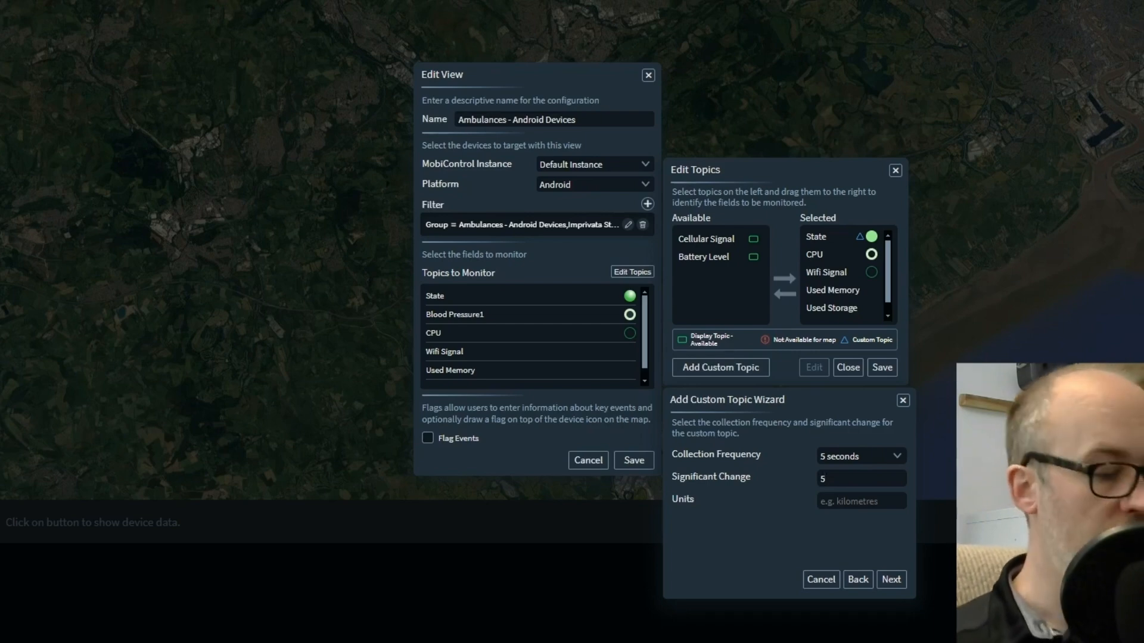
key("BackSpace")
type("1")
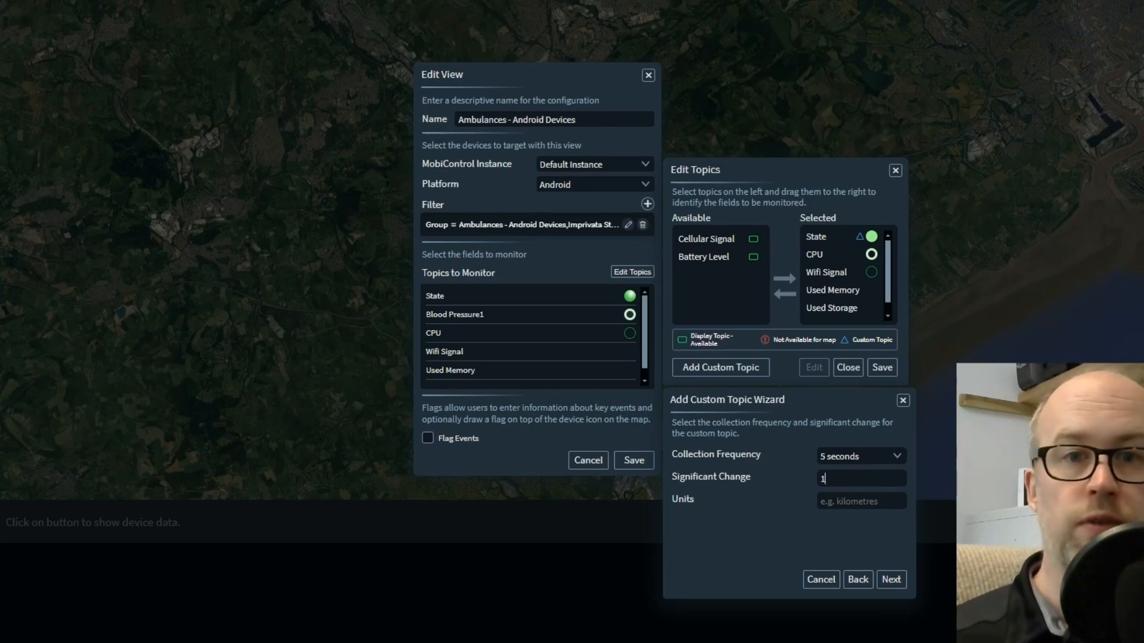
type("5")
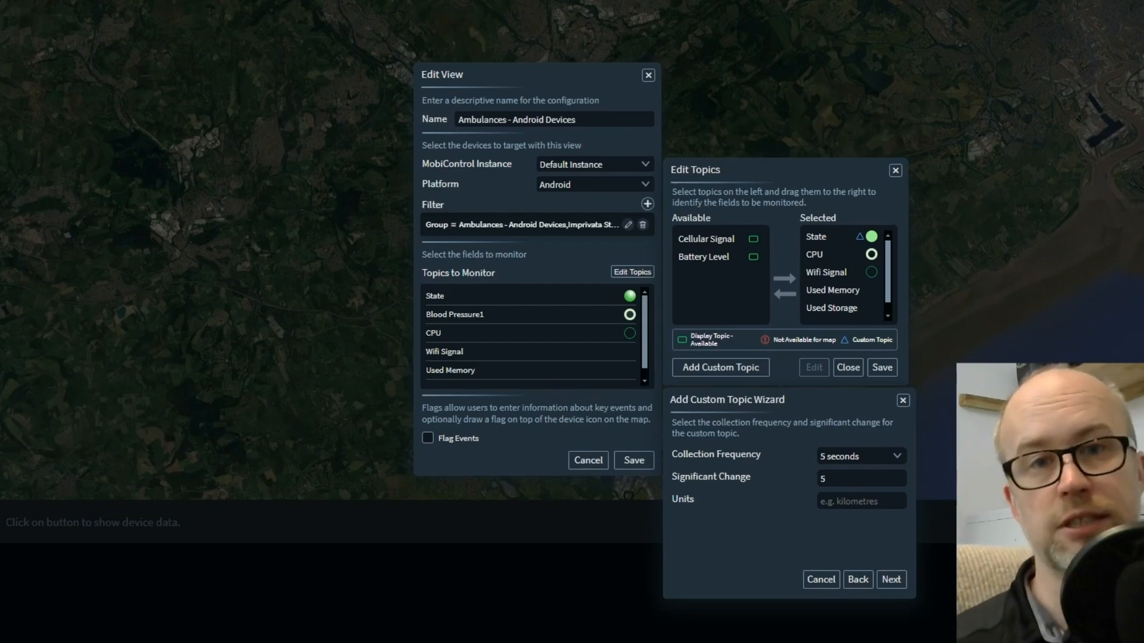
key("BackSpace")
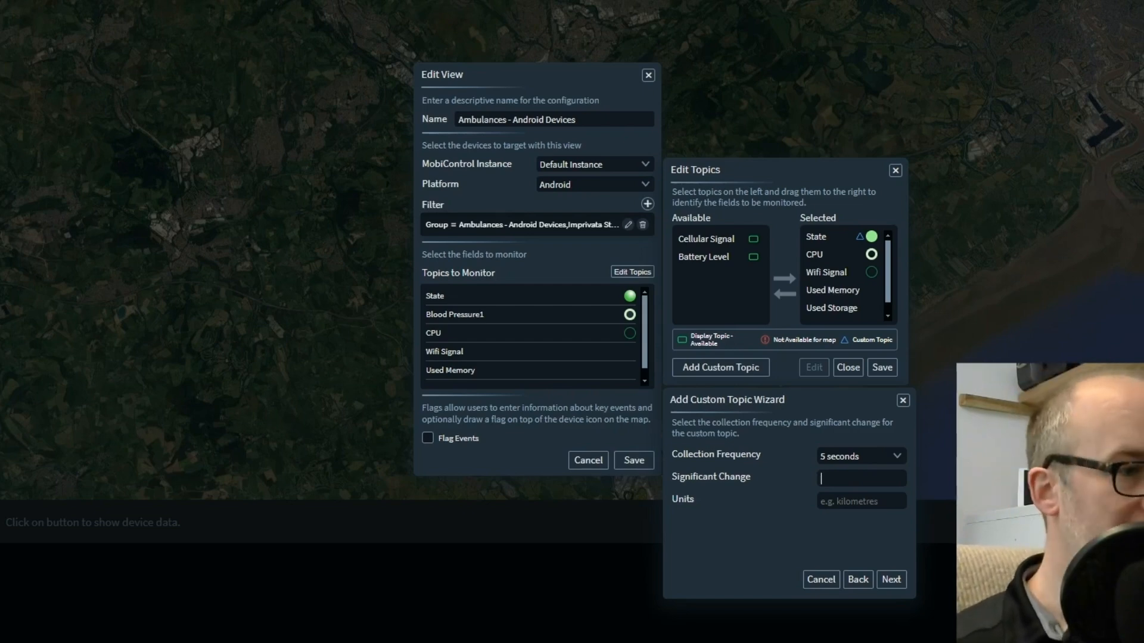
type("10")
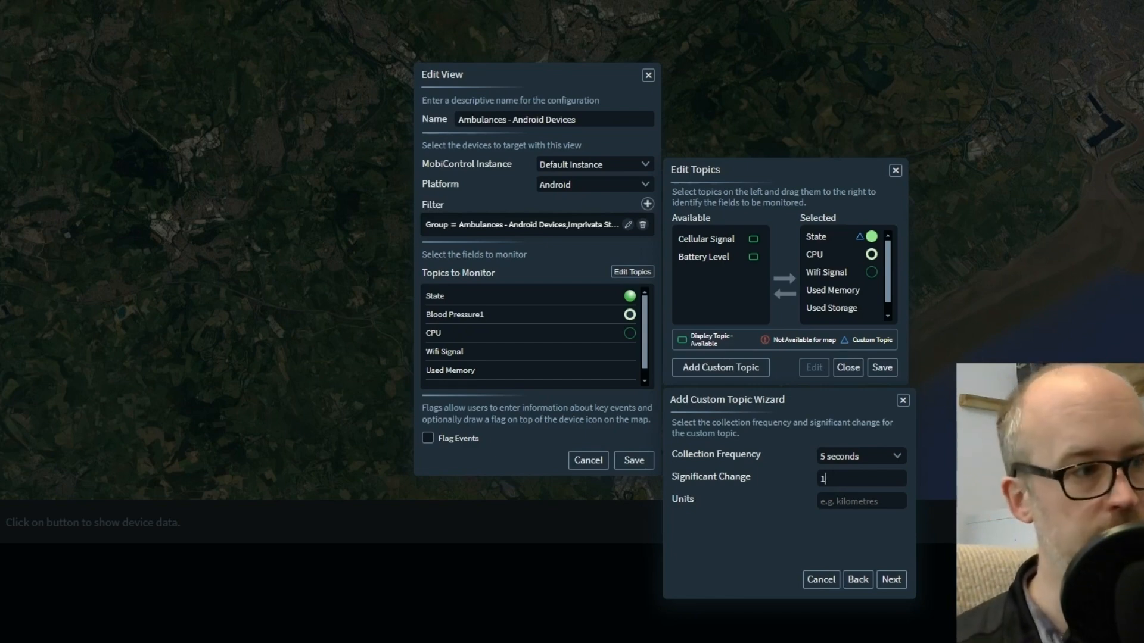
left_click(828, 501)
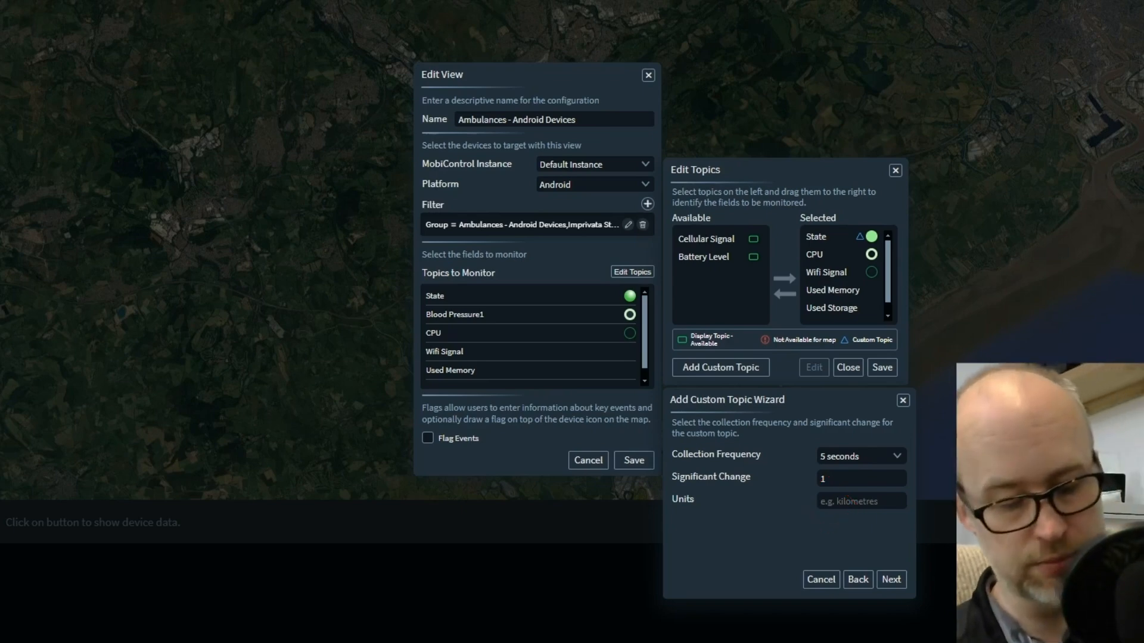
type("mmHg")
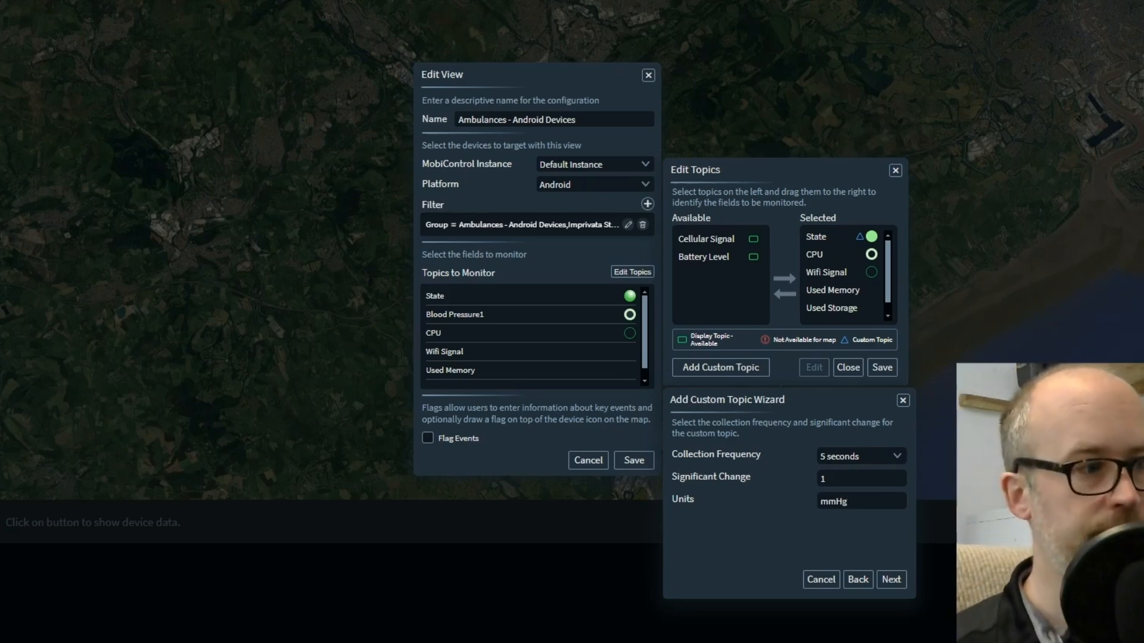
- Retrieve the new topic's values through the XT Socket Interface and set its display prompt text to Blood Pressure
left_click(896, 579)
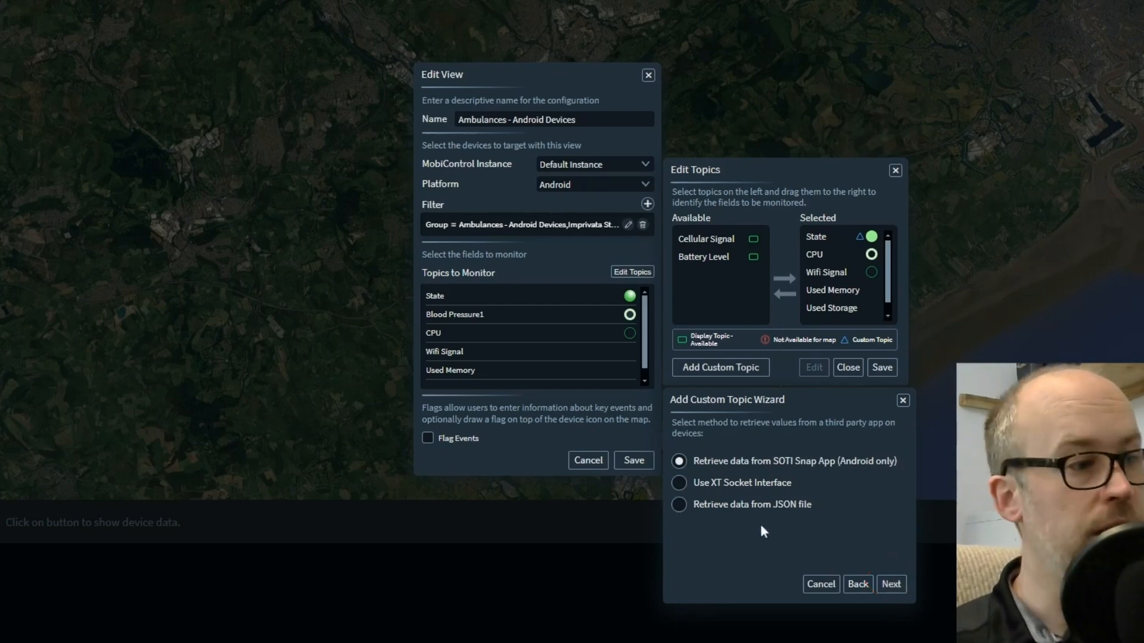
left_click(681, 484)
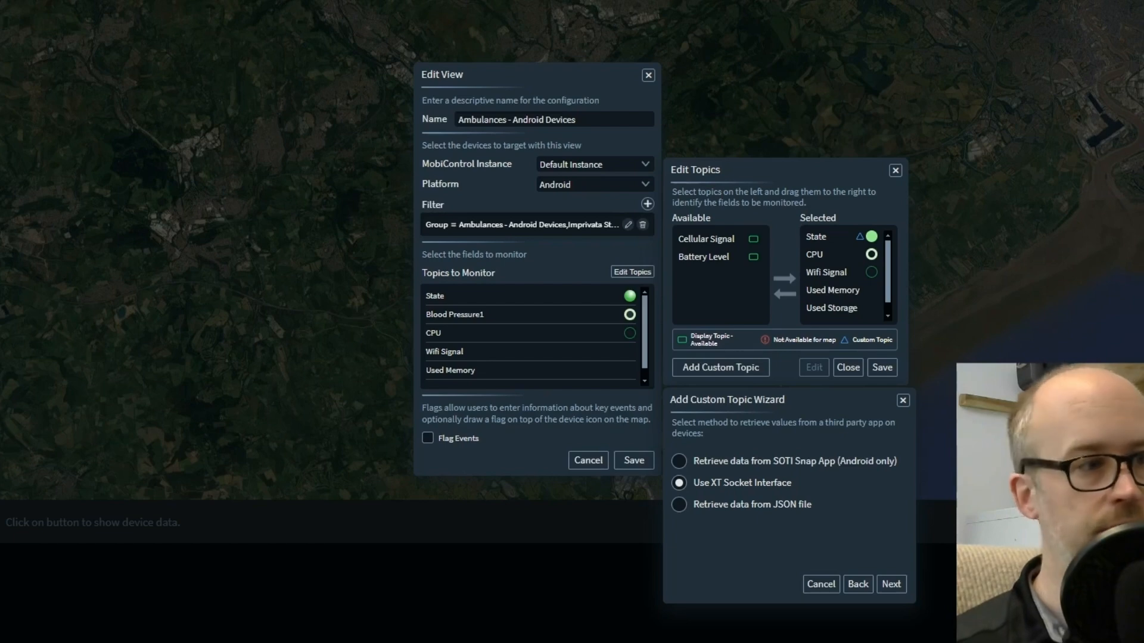
left_click(892, 584)
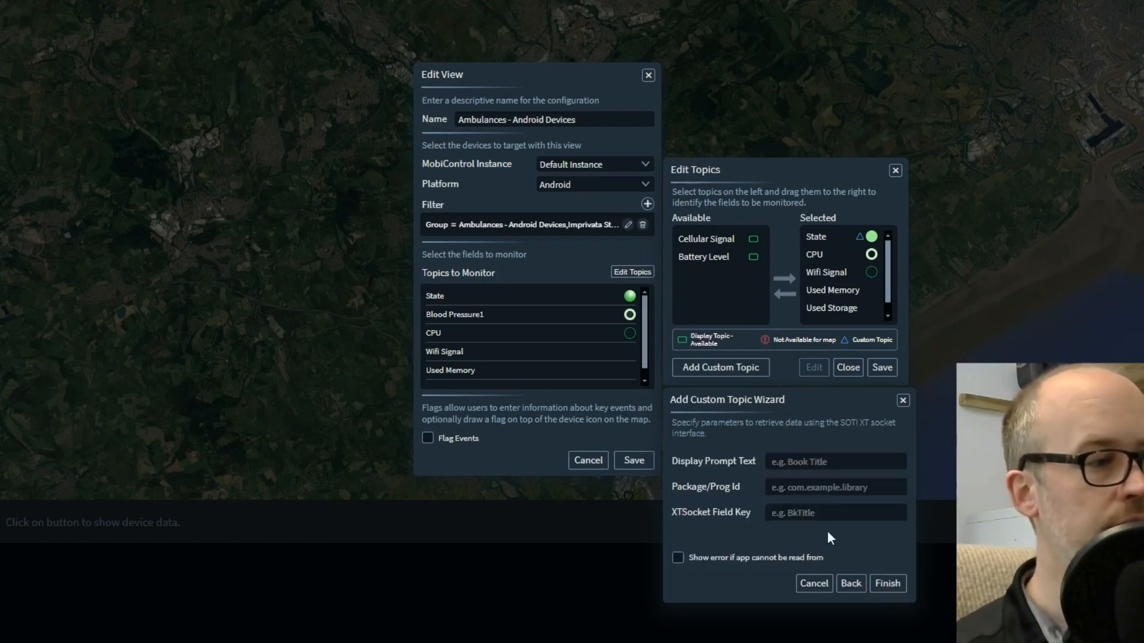
left_click(781, 462)
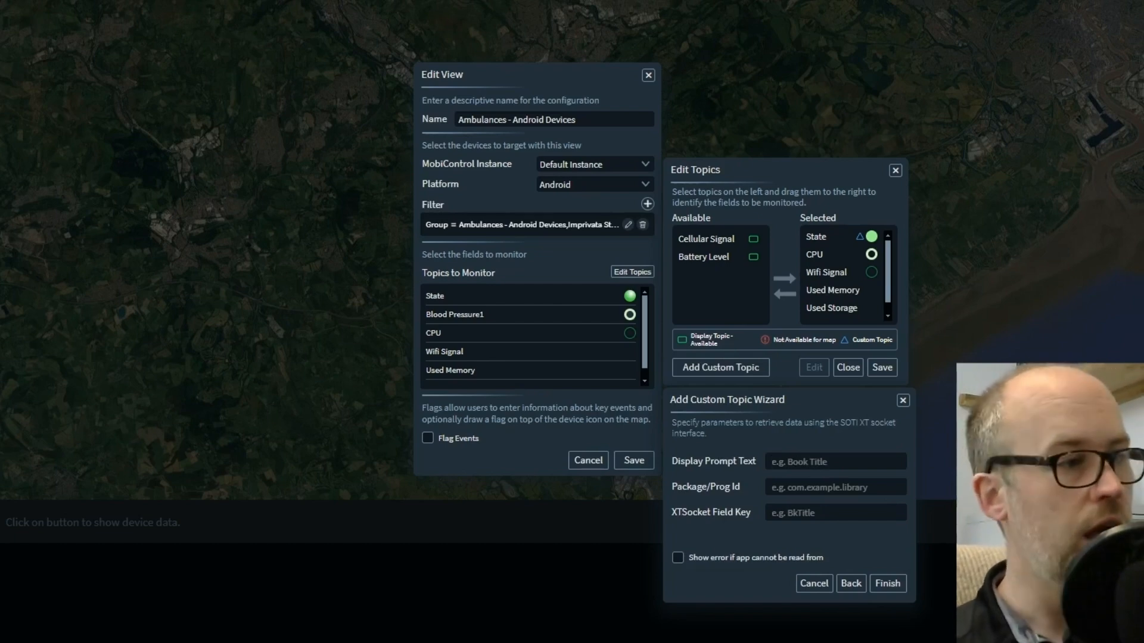
type("Bloo")
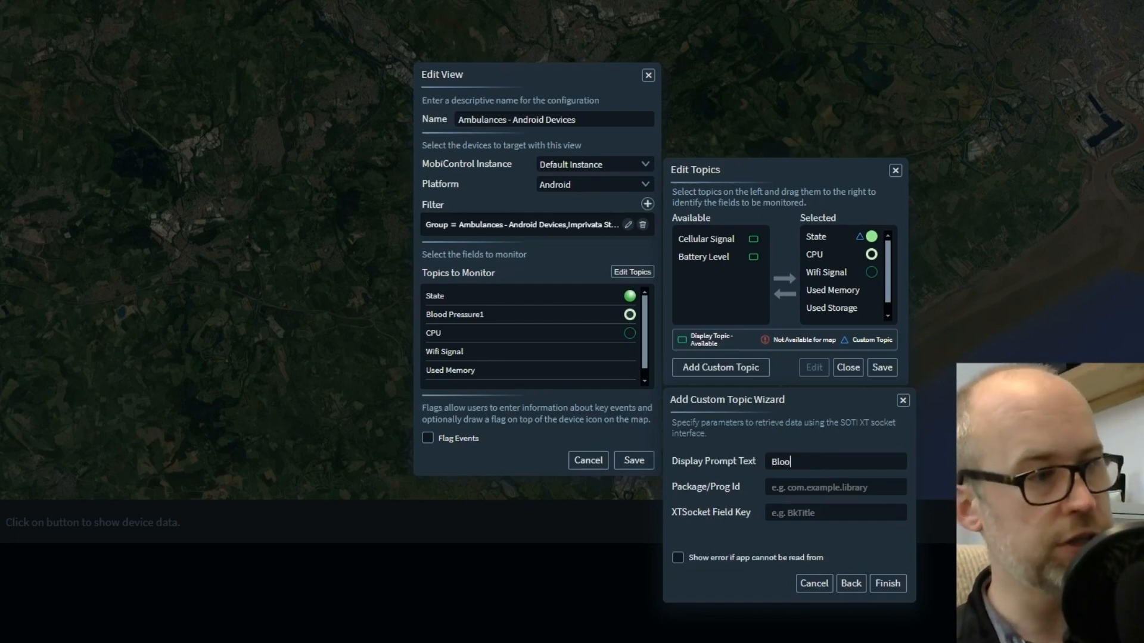
type("d Pressure")
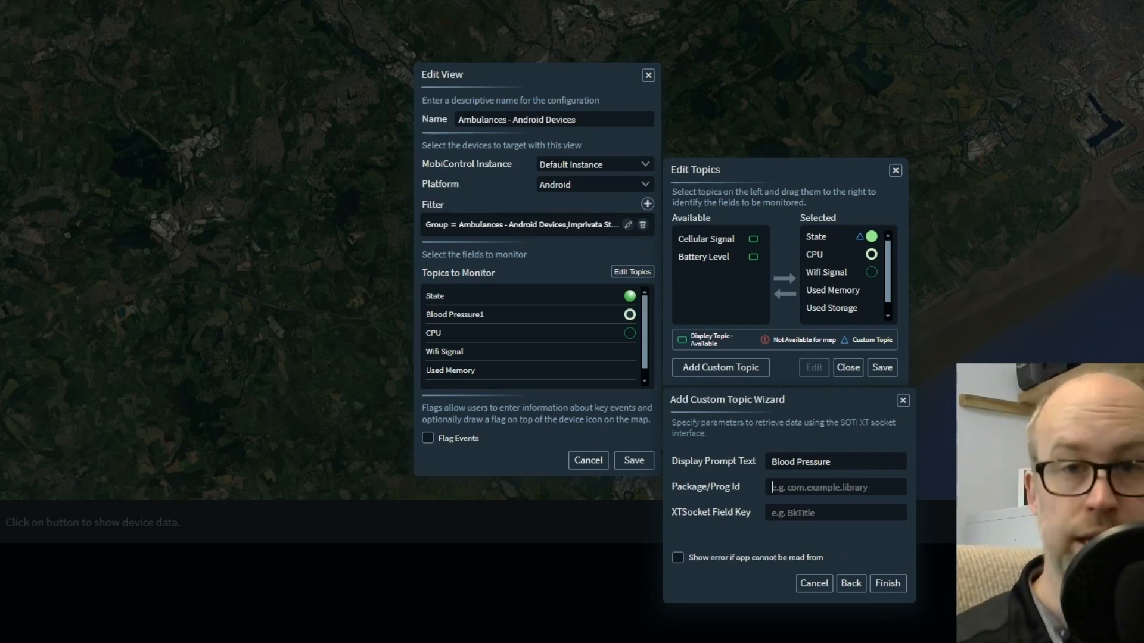
- Finish the topic with package ID com.socket.ambulance, XTSocket field key bp and the error shown if the app cannot be read from
left_click(819, 488)
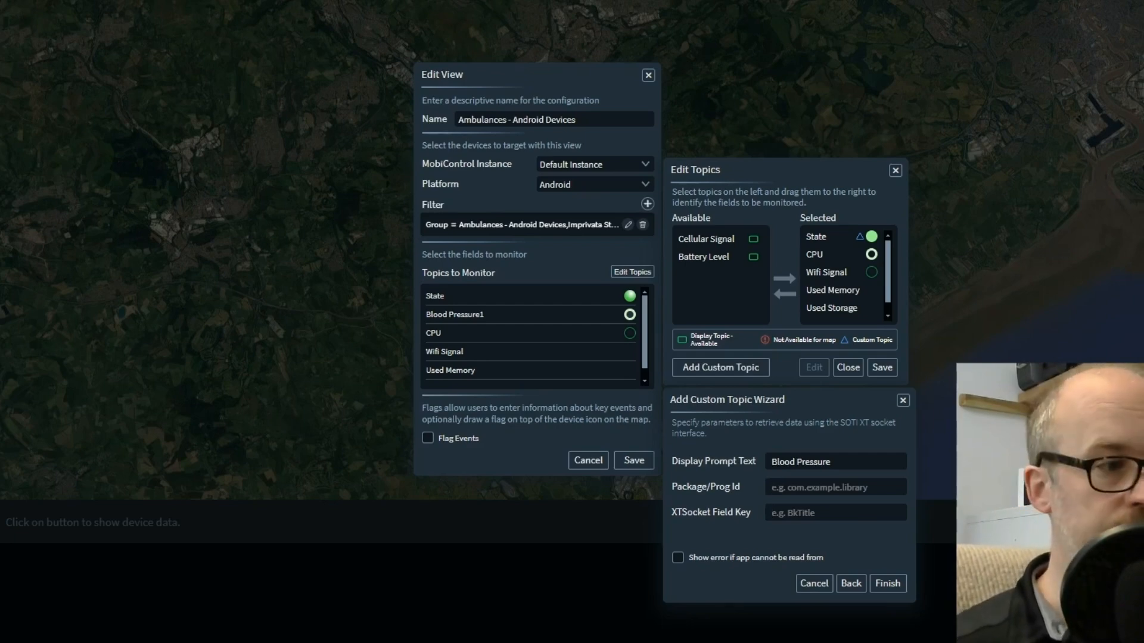
left_click(777, 487)
type("com")
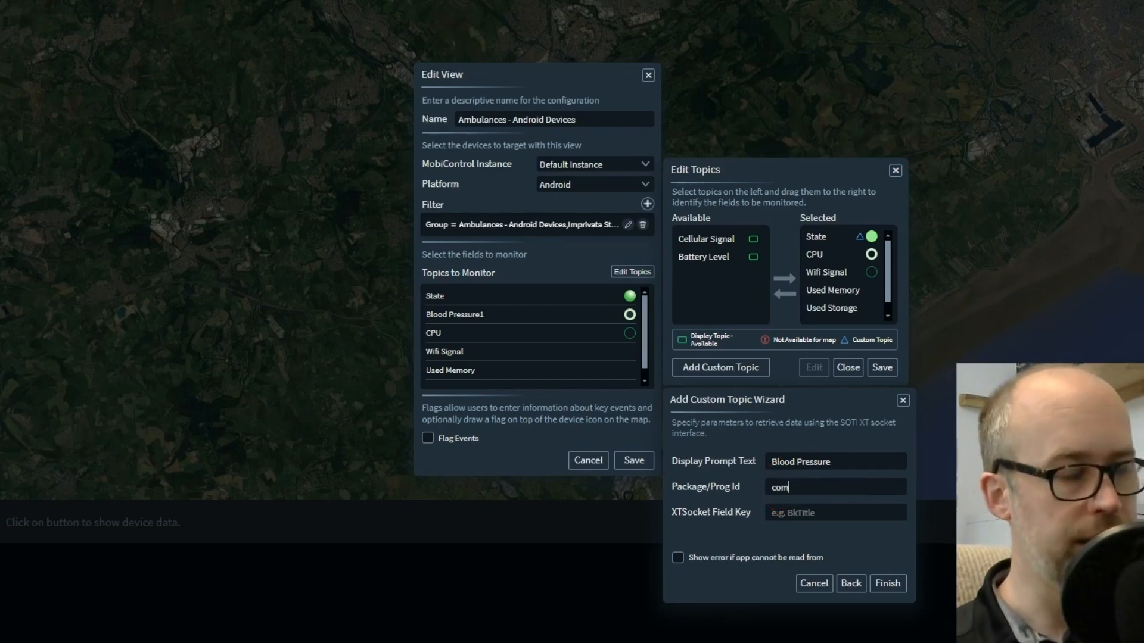
type(".socket.ambulance")
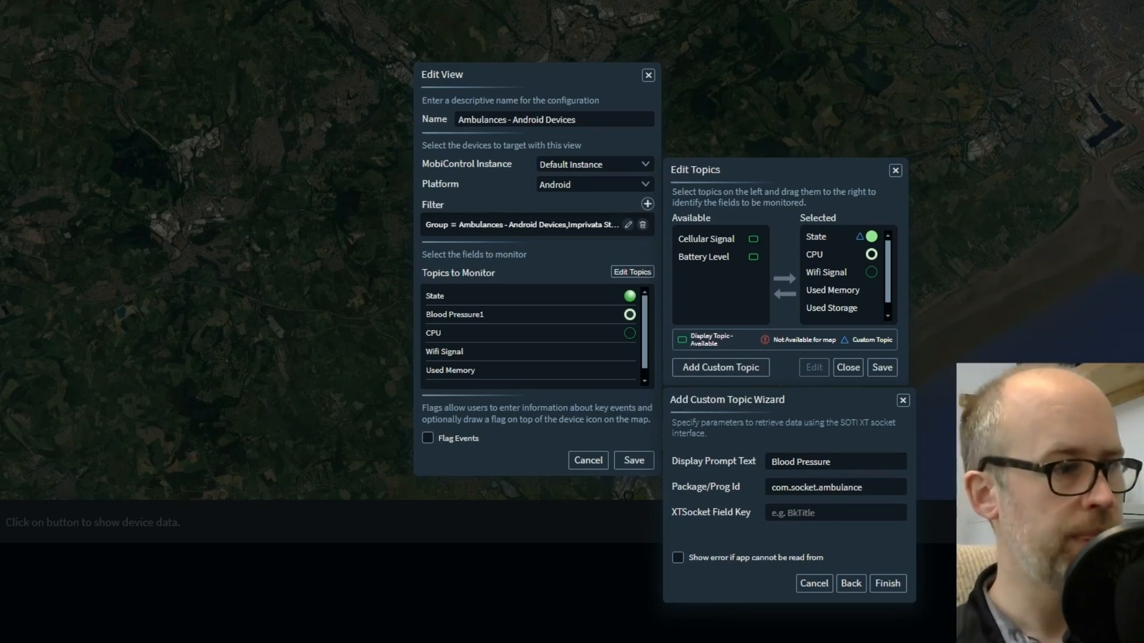
left_click(892, 519)
type("bp")
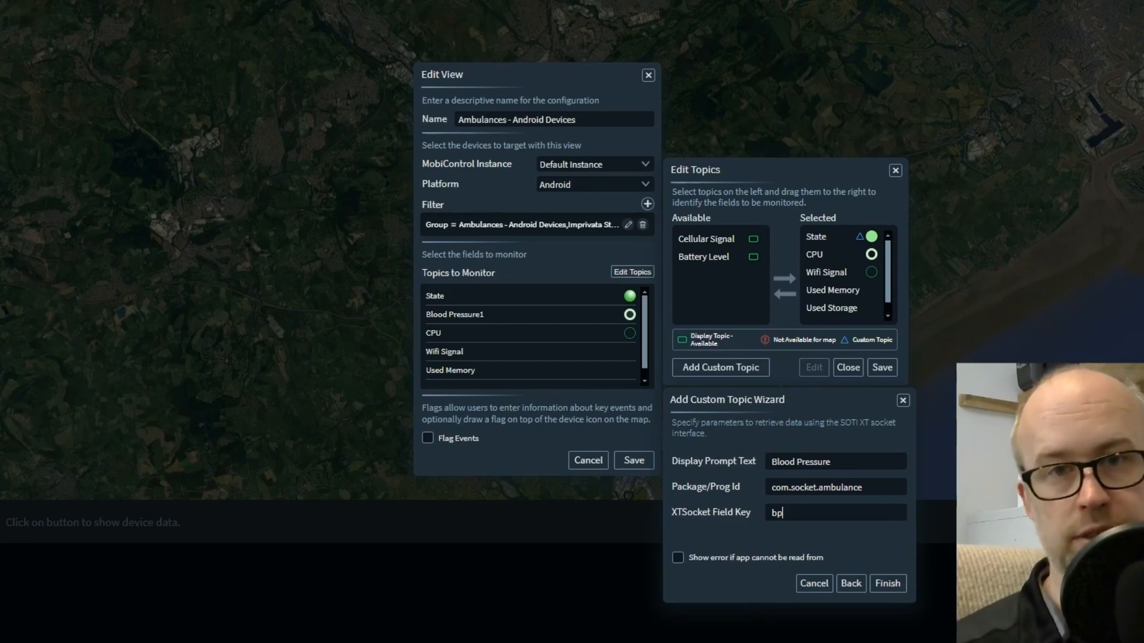
left_click(678, 557)
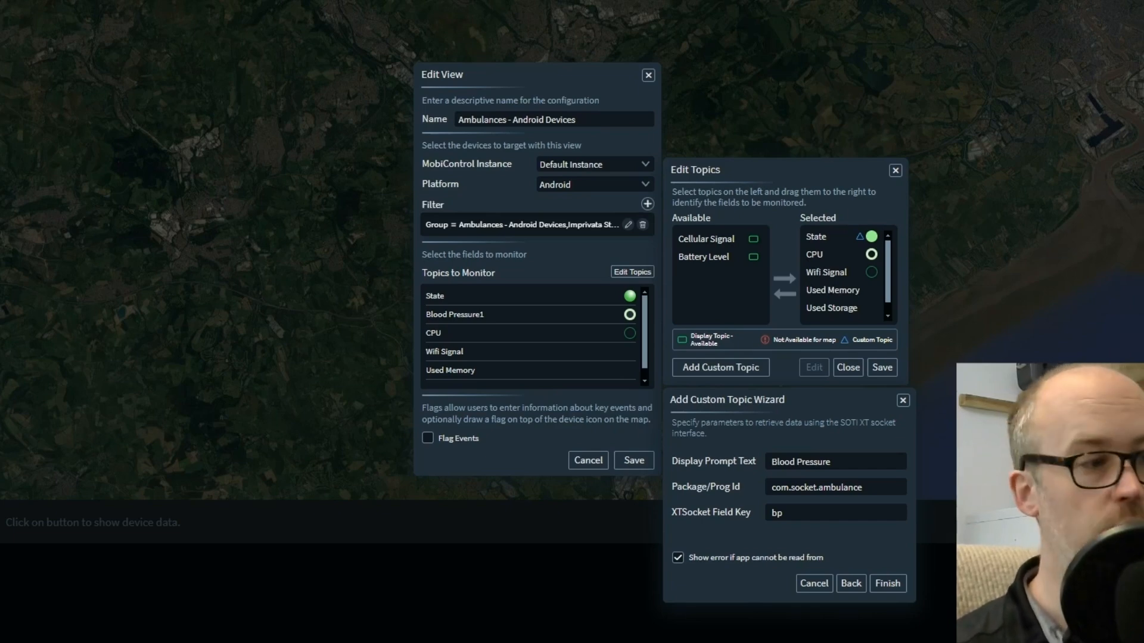
left_click(886, 583)
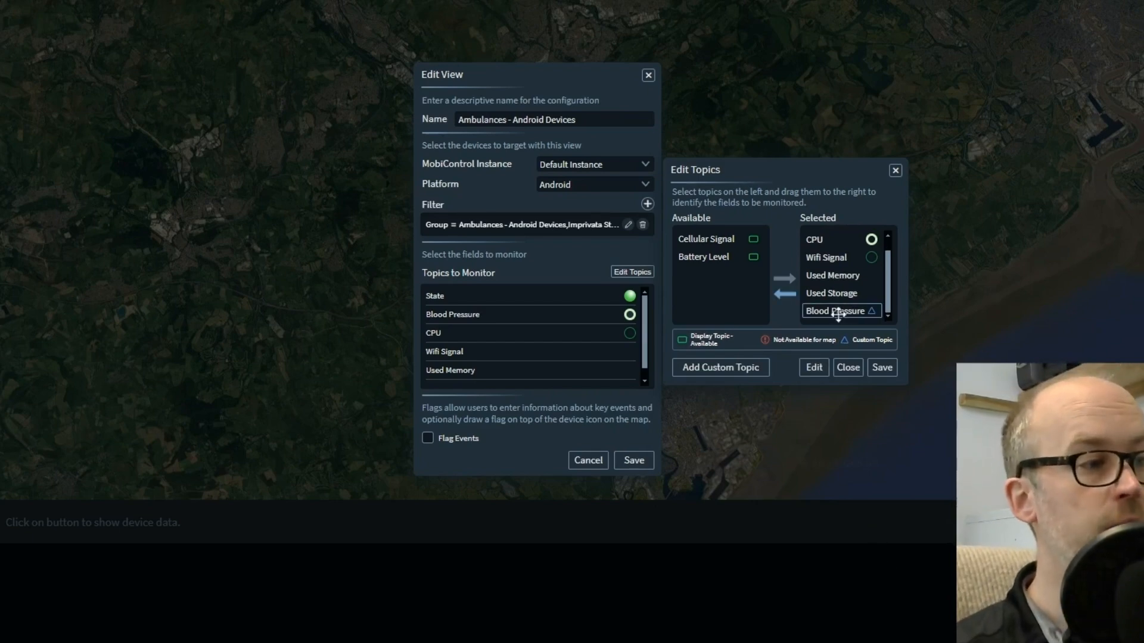
- Move the Blood Pressure topic directly below State in the selected topics and save the topics and the view
left_click_drag(858, 310, 856, 240)
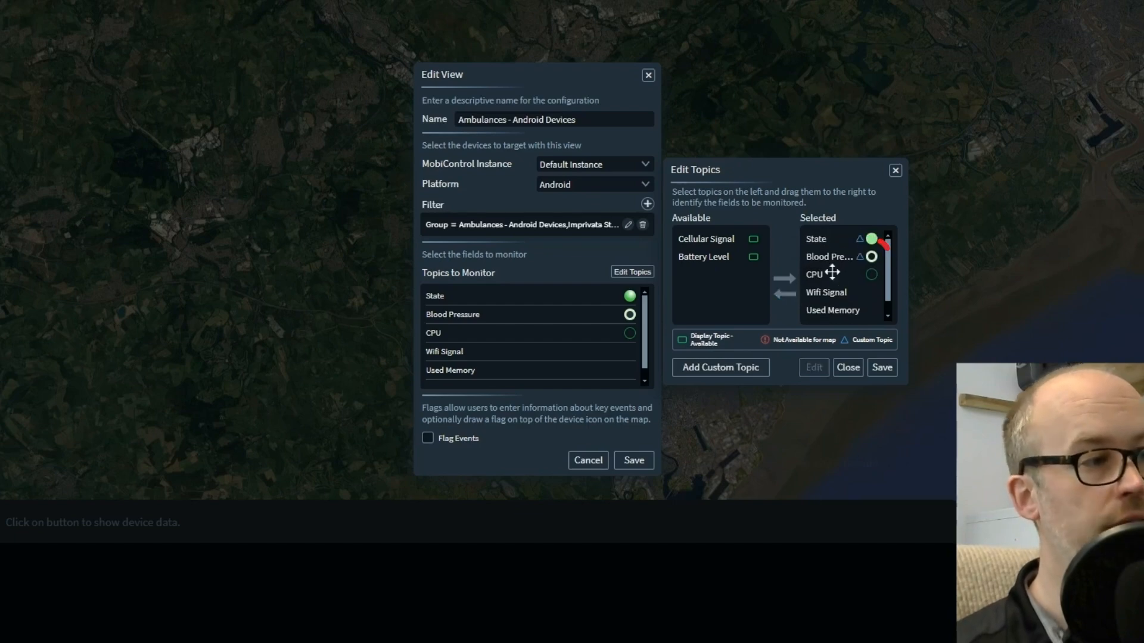
left_click(882, 367)
left_click(635, 460)
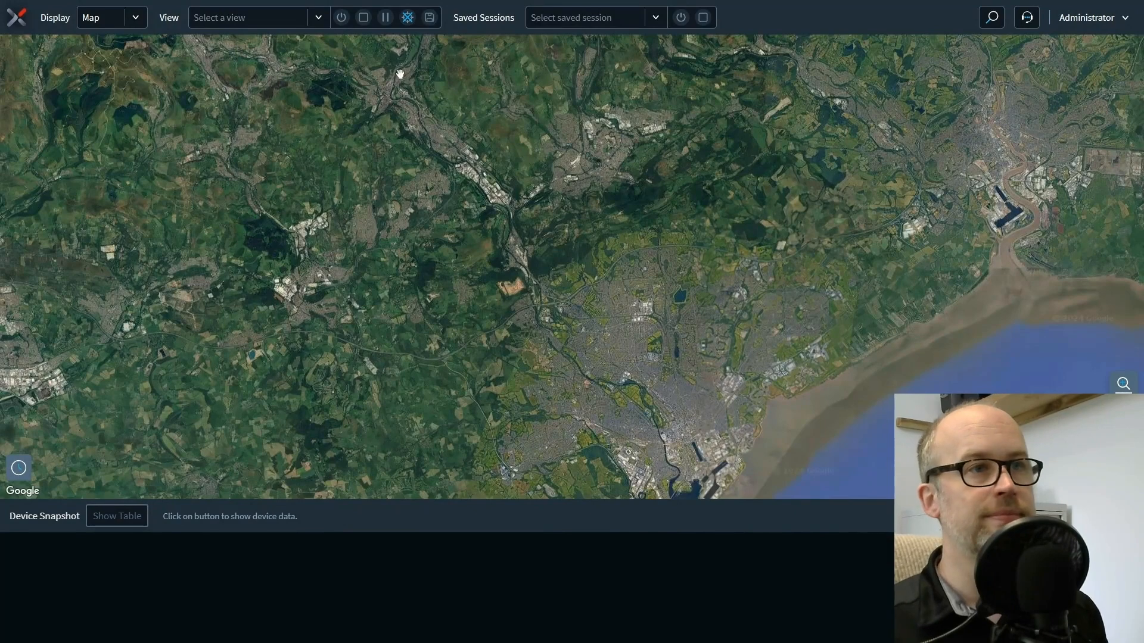
- Start the Ambulances - Android Devices view and select the ambulance device on the map
left_click(318, 18)
left_click(250, 80)
left_click(342, 18)
left_click(680, 334)
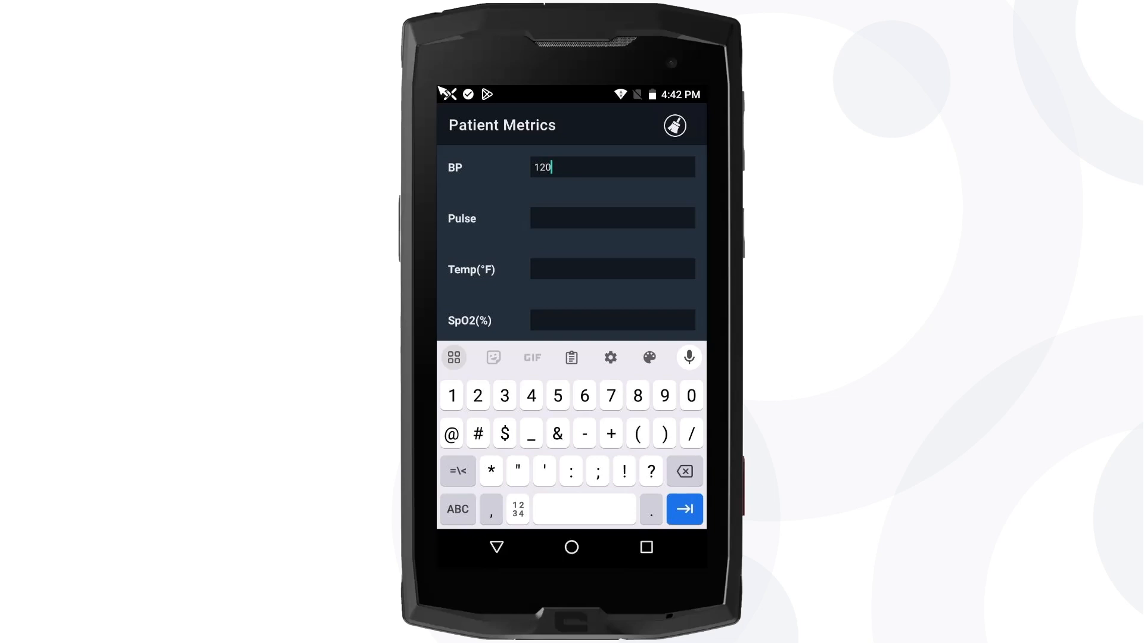
- Submit a BP of 140 in the device's Patient Metrics form and select the ambulance device on the live map
key("BackSpace")
key("BackSpace")
type("40")
key("Escape")
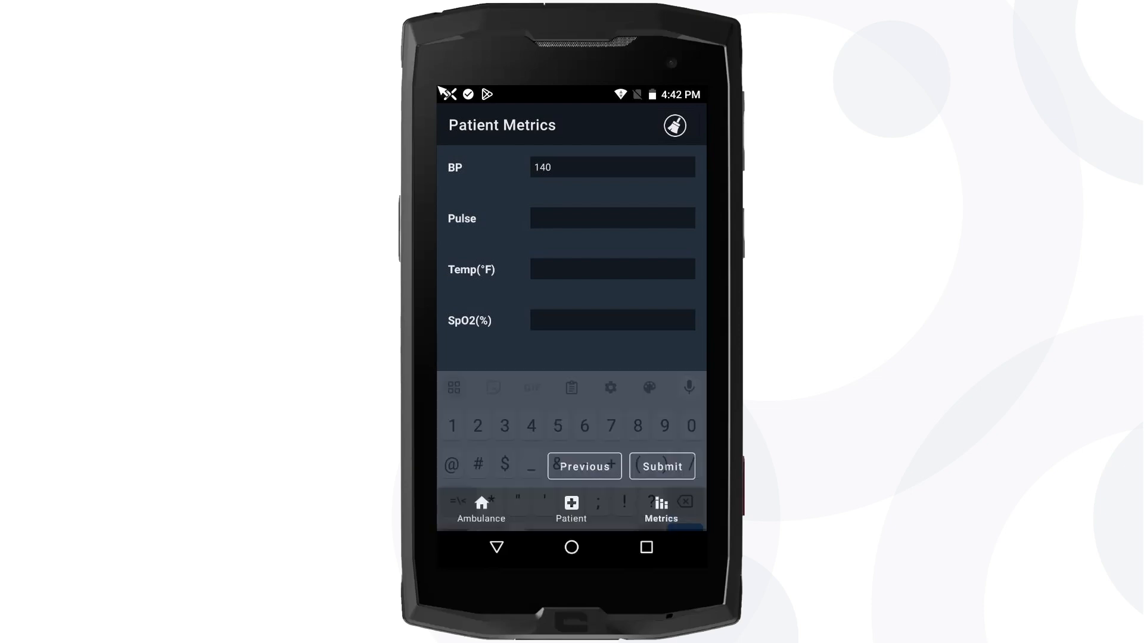
left_click(663, 467)
left_click(651, 349)
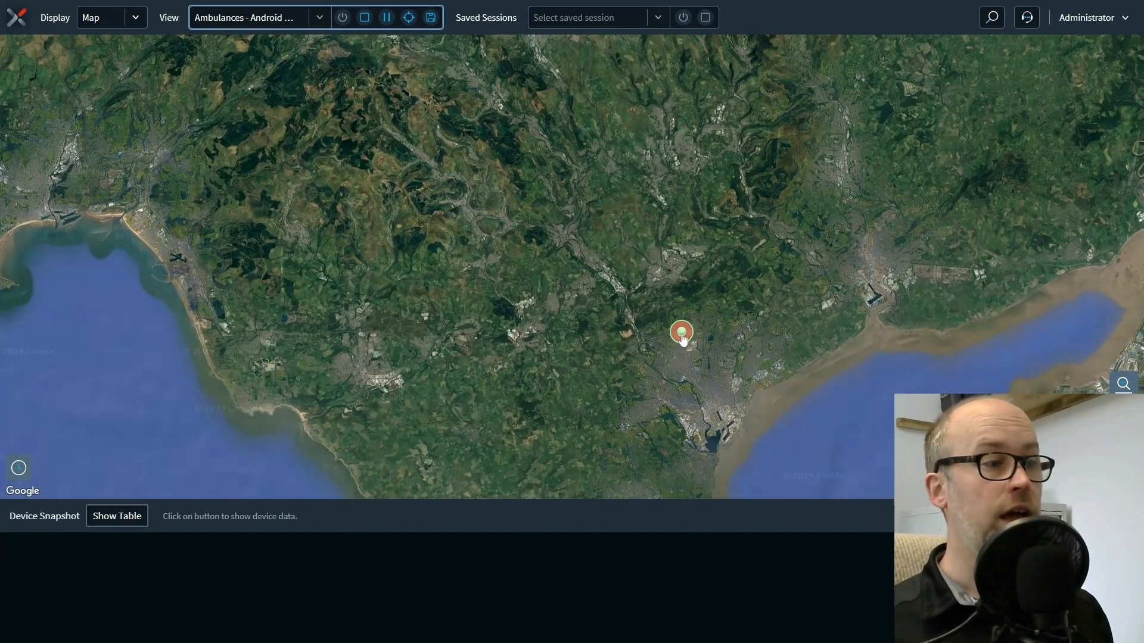
left_click(682, 334)
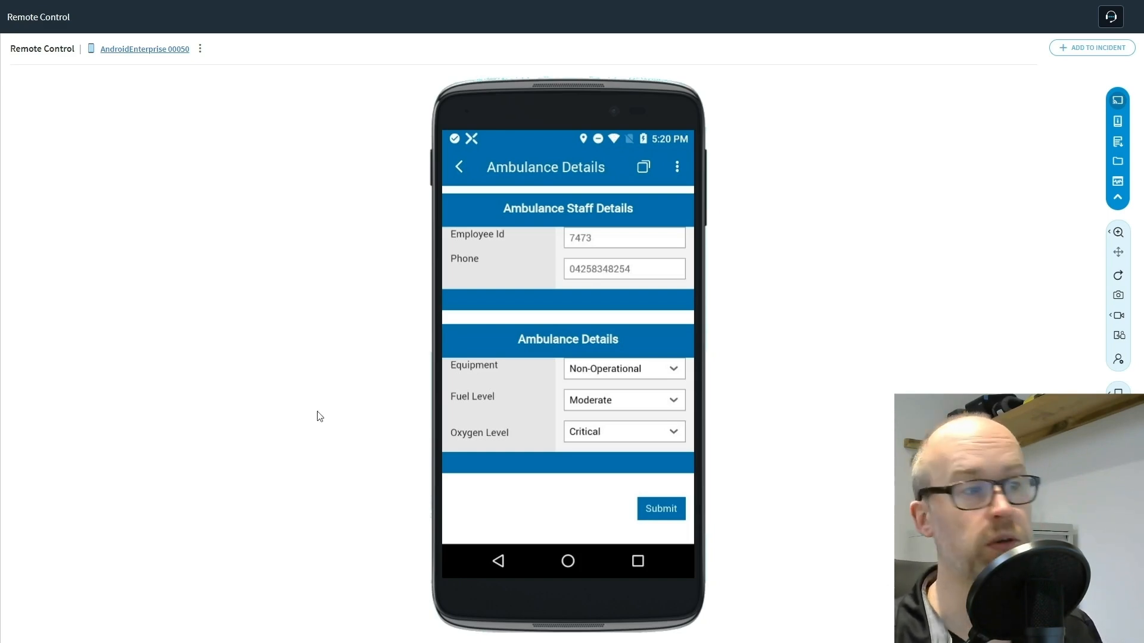
- Set Equipment to Operational in the Ambulance Details form on the remotely controlled device
left_click(674, 369)
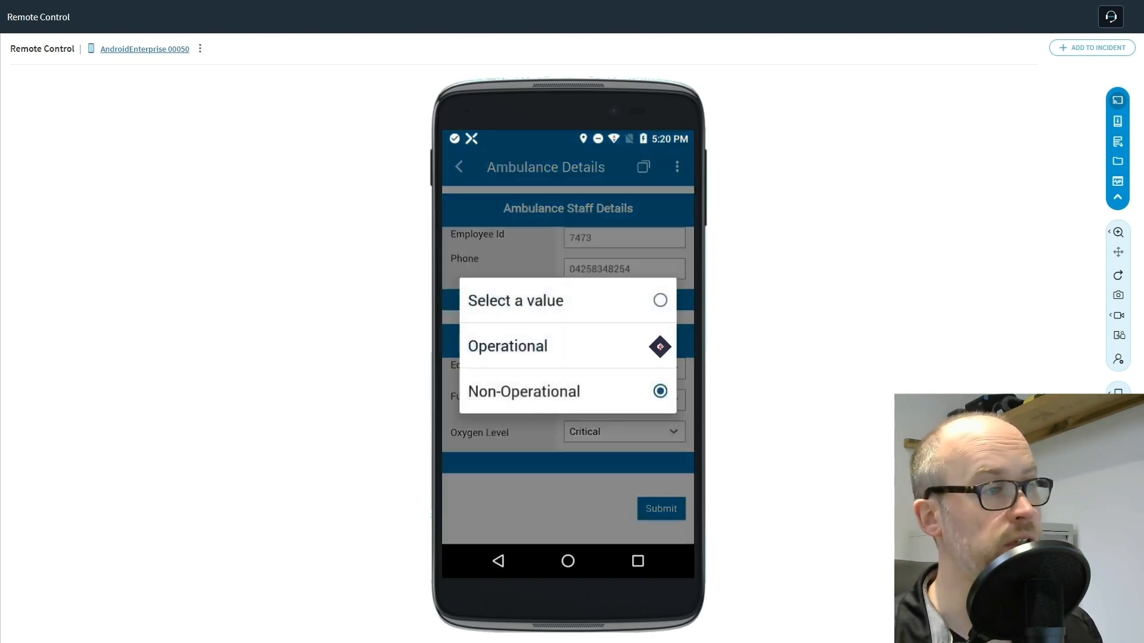
left_click(660, 346)
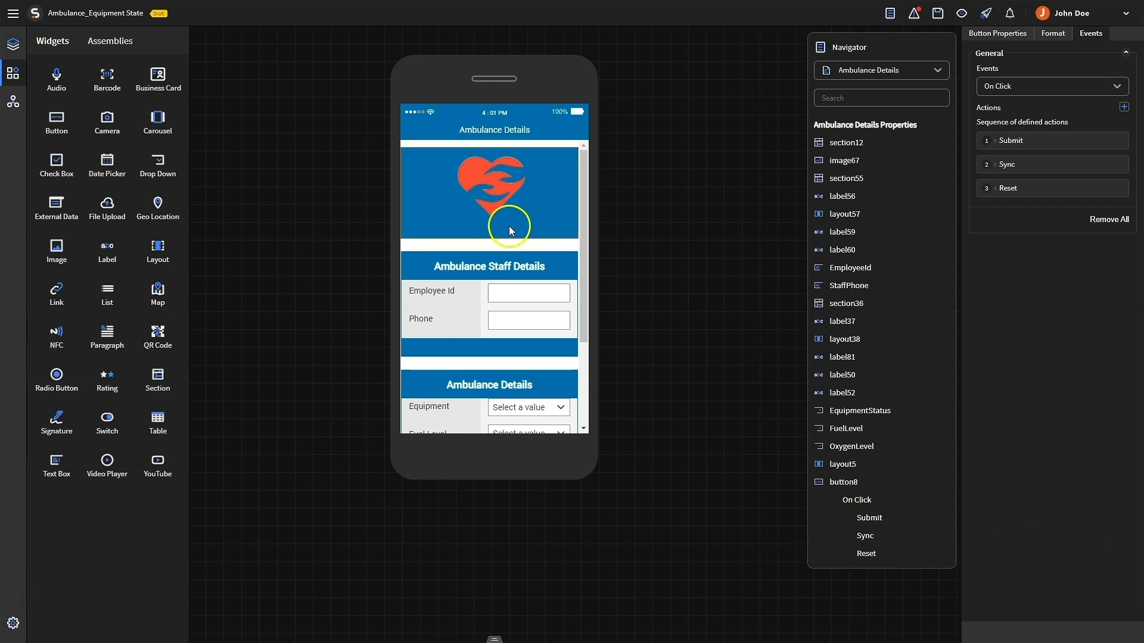
- In SOTI Snap, examine the Ambulance Details page layout and the Submit button's properties
scroll(510, 225, "down", 3)
scroll(511, 229, "up", 2)
scroll(511, 229, "up", 1)
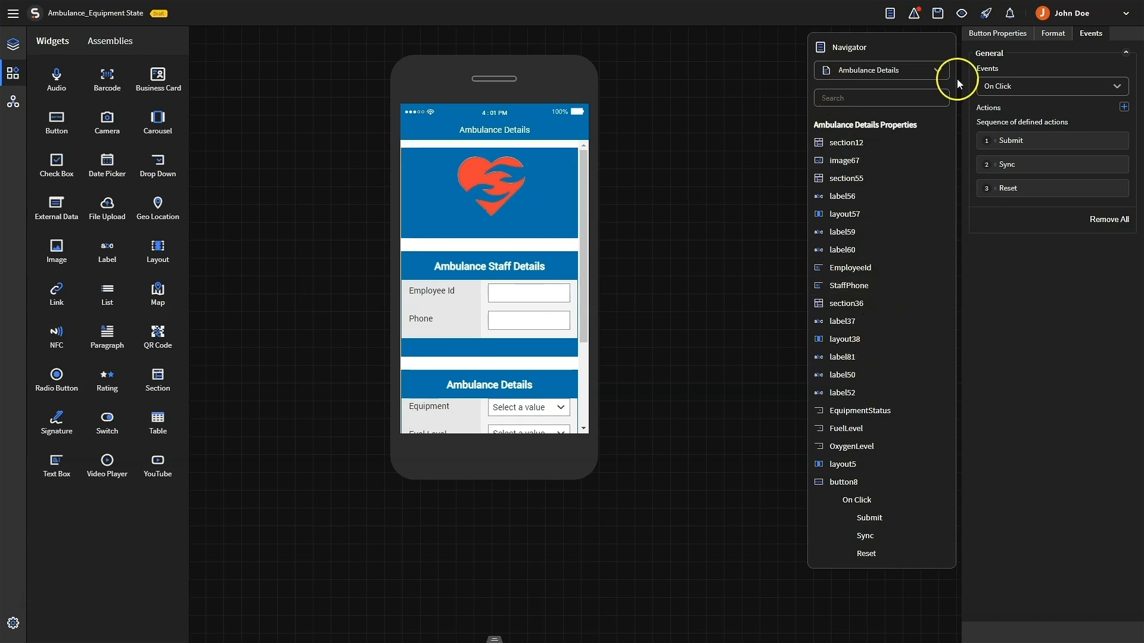
left_click(1015, 35)
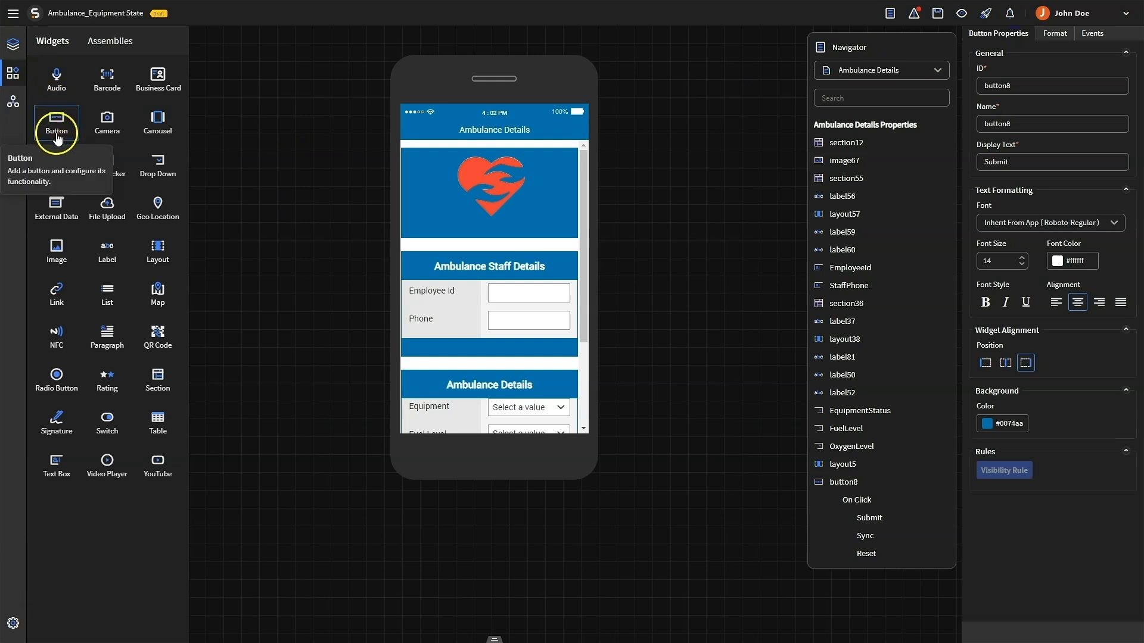
scroll(448, 314, "down", 2)
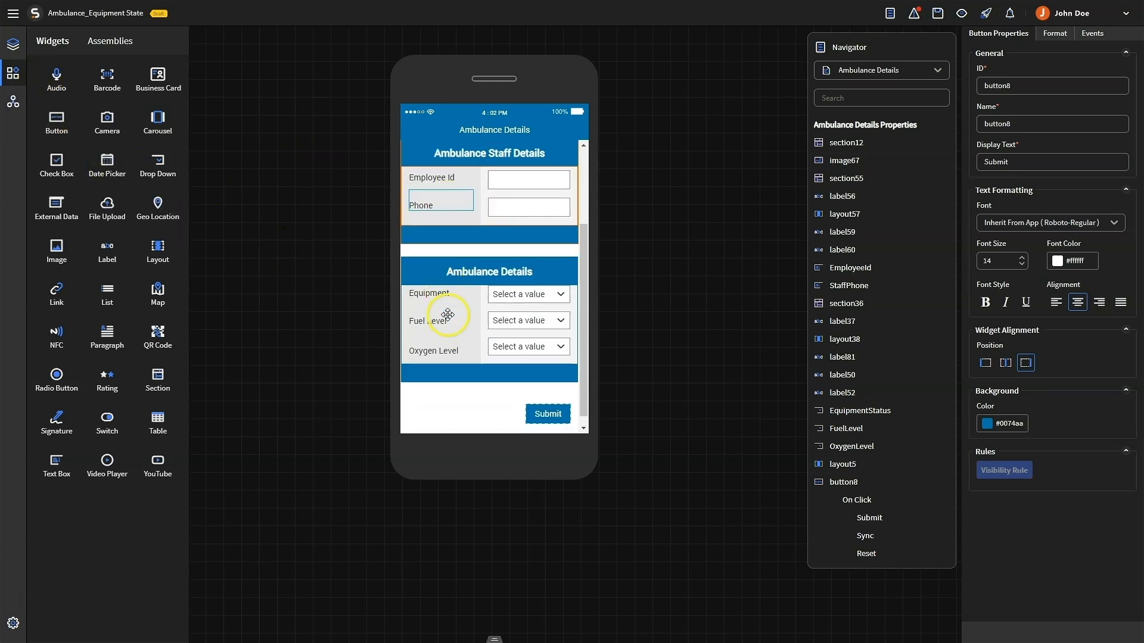
left_click(522, 289)
- Try out a Drop Down and a Geo Location widget in the Ambulance Details section, deleting each one
left_click_drag(160, 167, 469, 376)
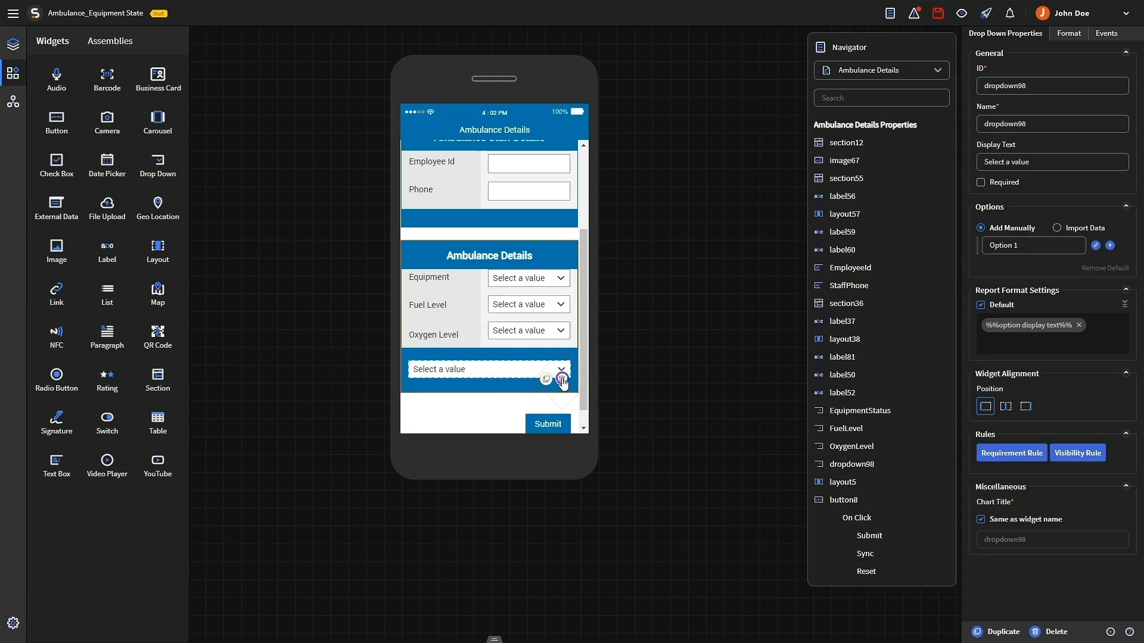
left_click(562, 379)
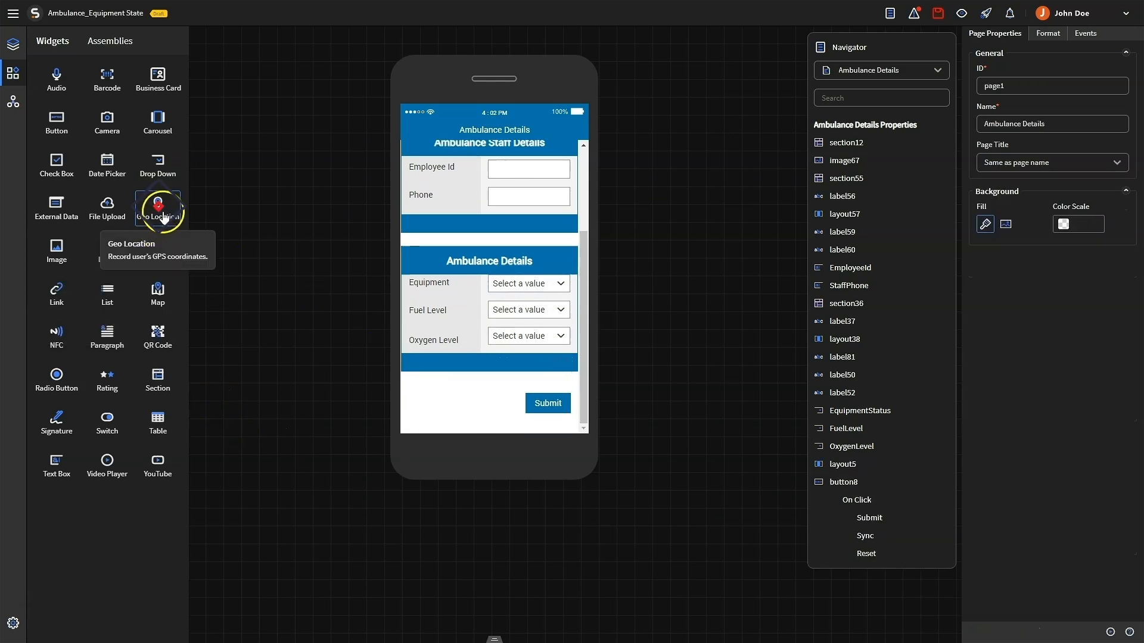
left_click_drag(161, 209, 435, 375)
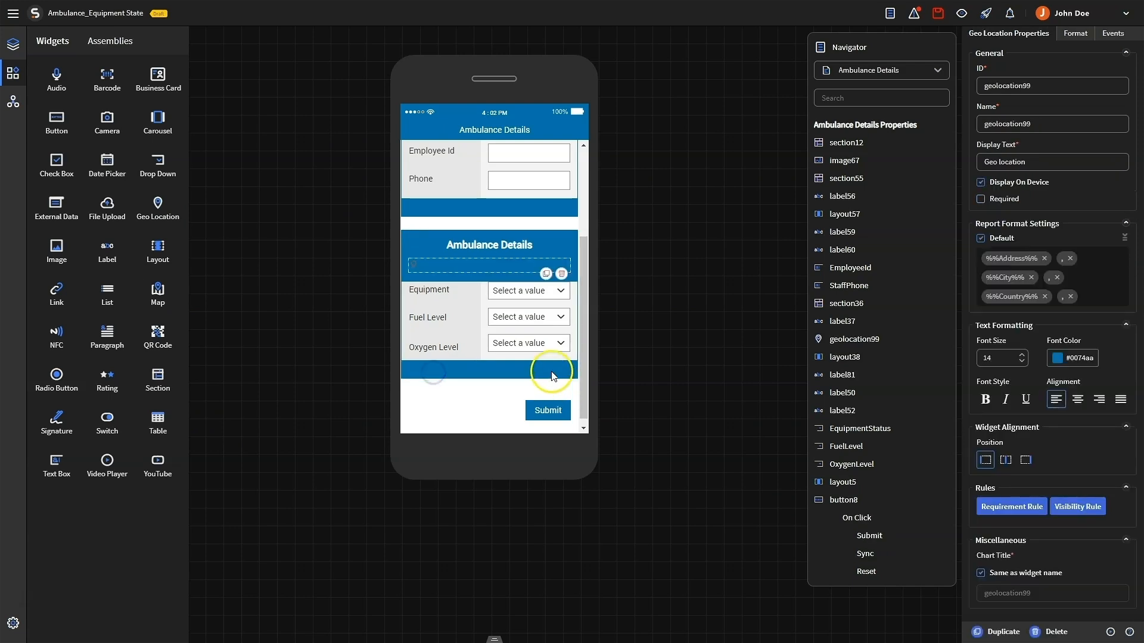
left_click(559, 266)
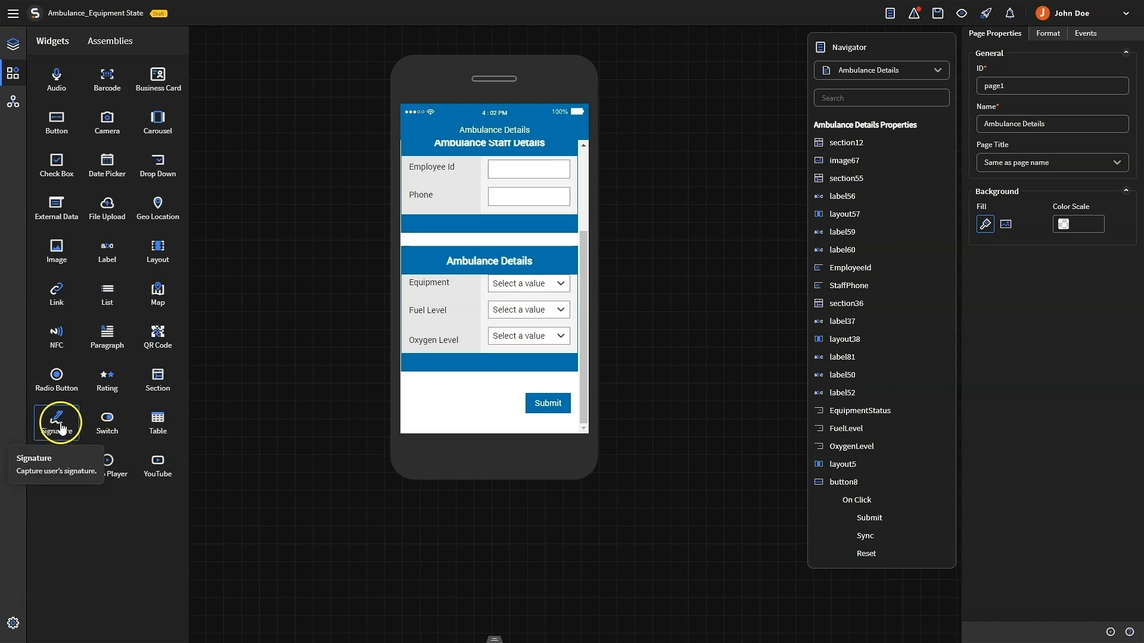
- Examine the option values of the Equipment drop-down on the Ambulance Details page
scroll(510, 320, "up", 2)
scroll(508, 319, "down", 2)
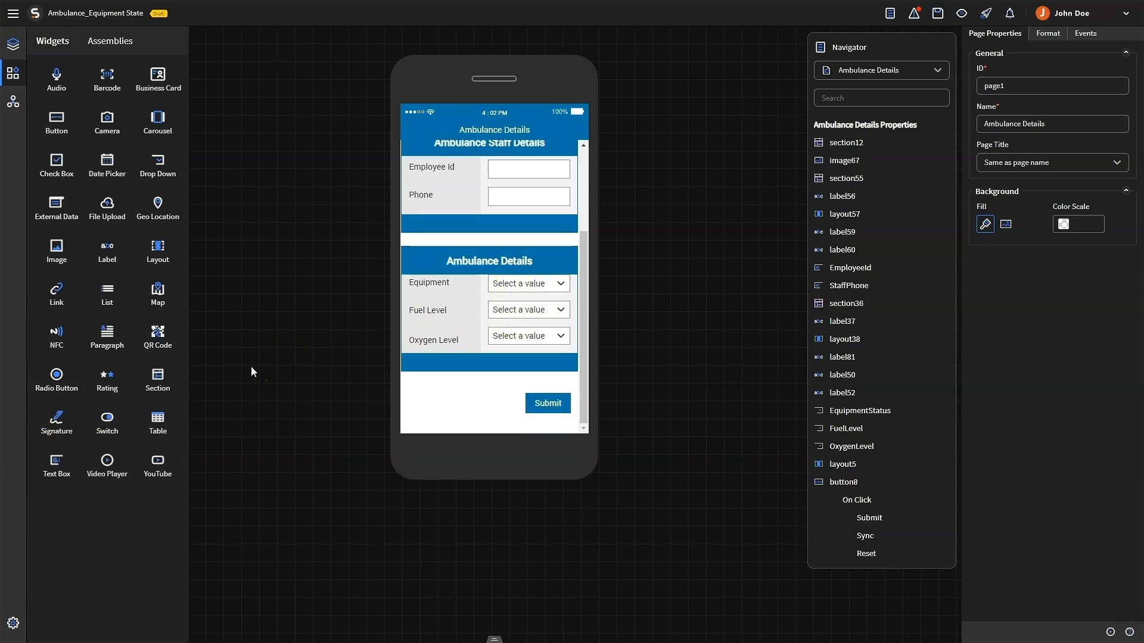
left_click(427, 283)
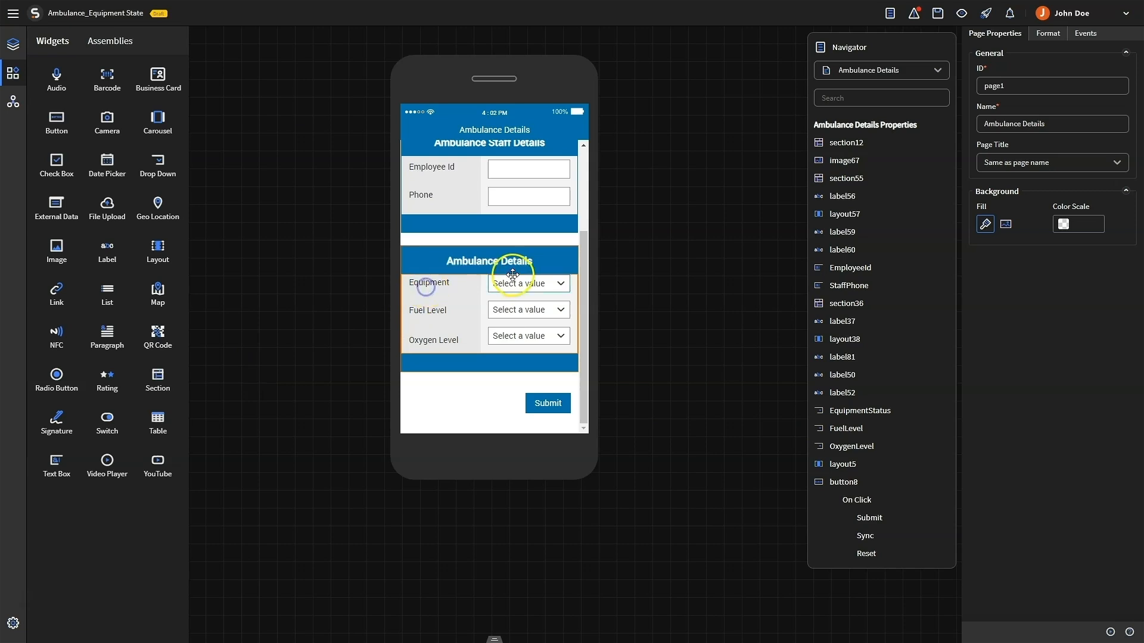
left_click(519, 284)
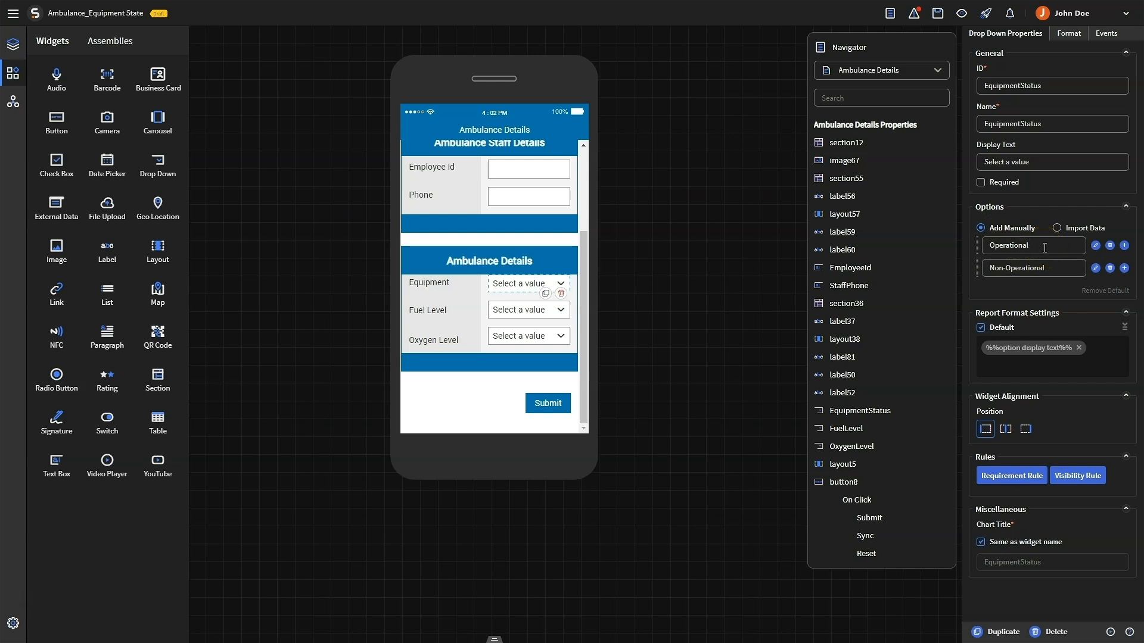
left_click(1020, 246)
left_click_drag(1054, 266, 985, 278)
left_click(725, 372)
- Look over the app's data export rules and open its XSight Live View topics
left_click(14, 108)
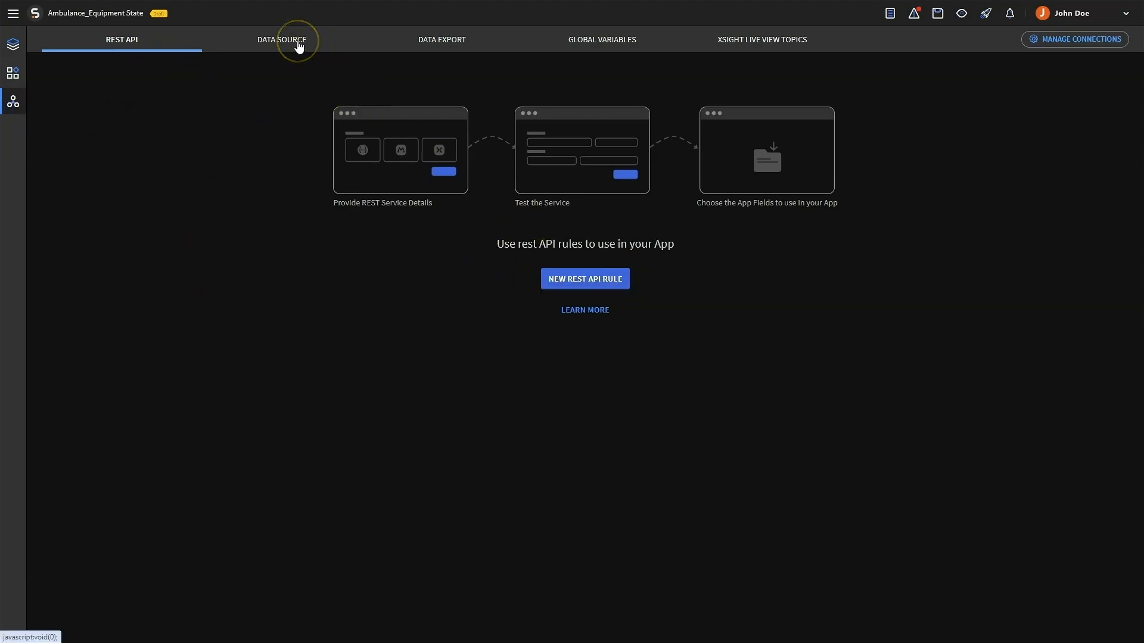
left_click(422, 42)
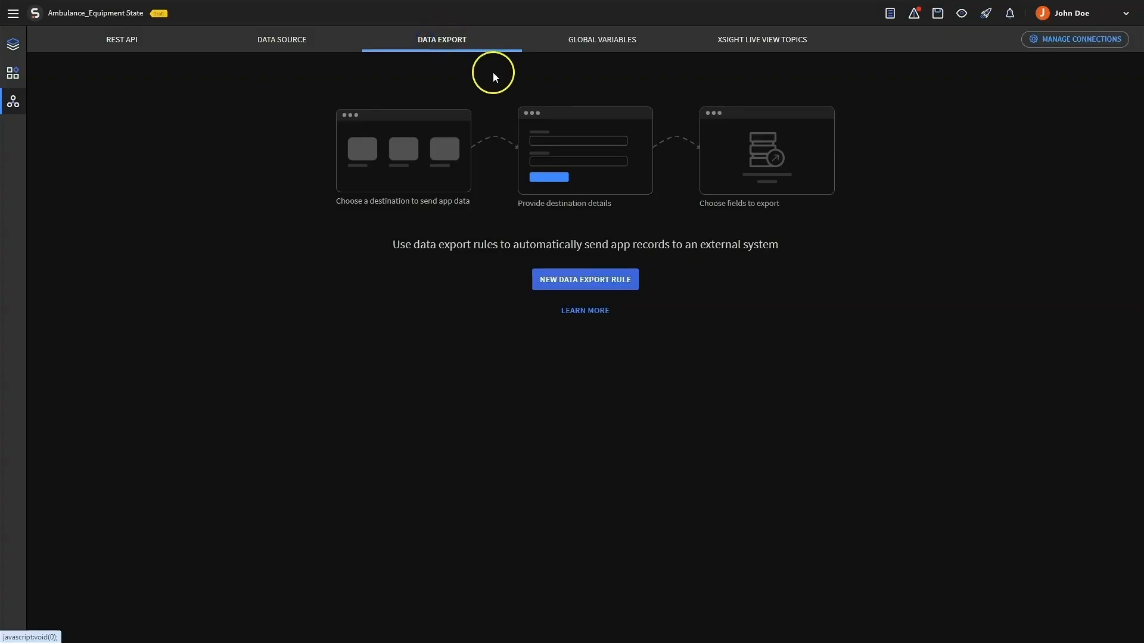
left_click(762, 42)
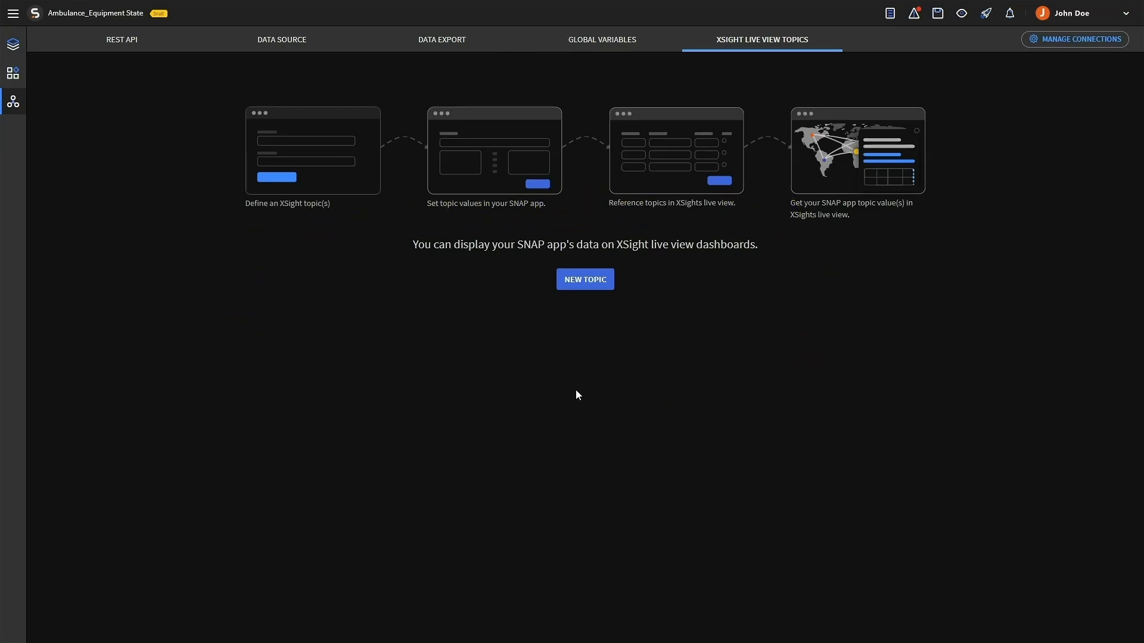
- Create a String topic named Equipment Status with description "This sends the equipment status to XSight" and default value Non Operational
left_click(586, 288)
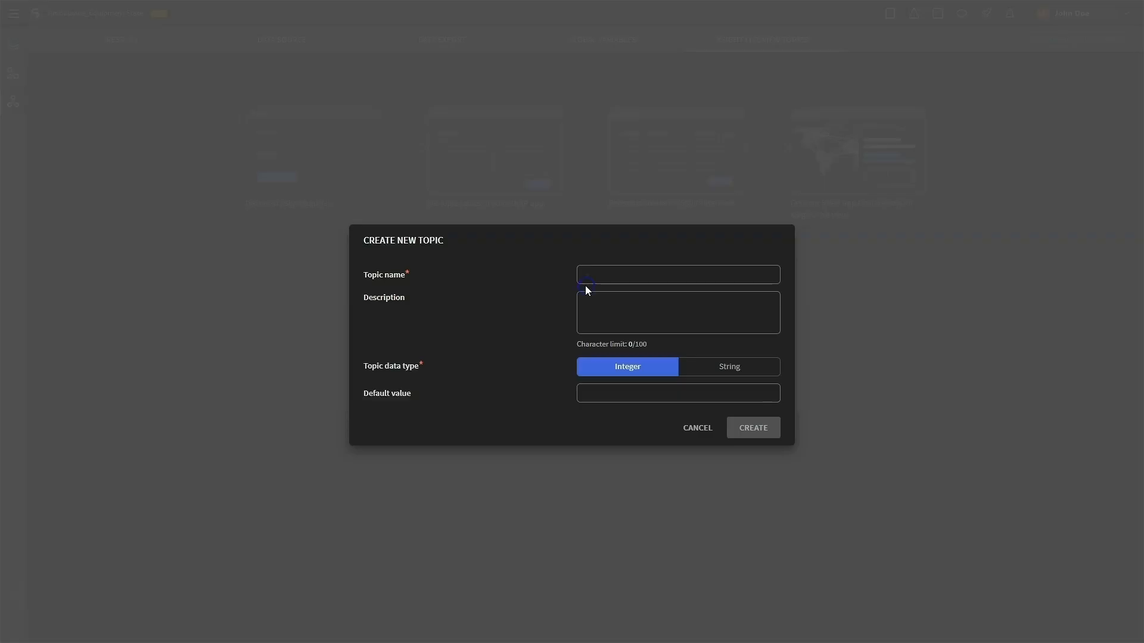
left_click(589, 274)
type("Equ")
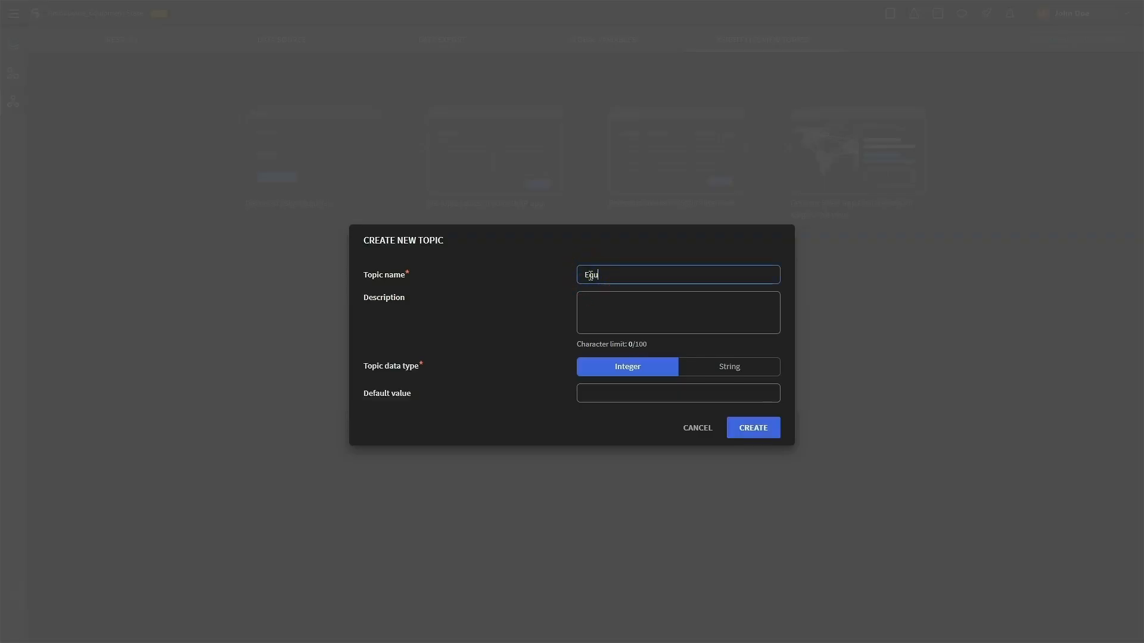
type("ipment Status")
left_click(613, 299)
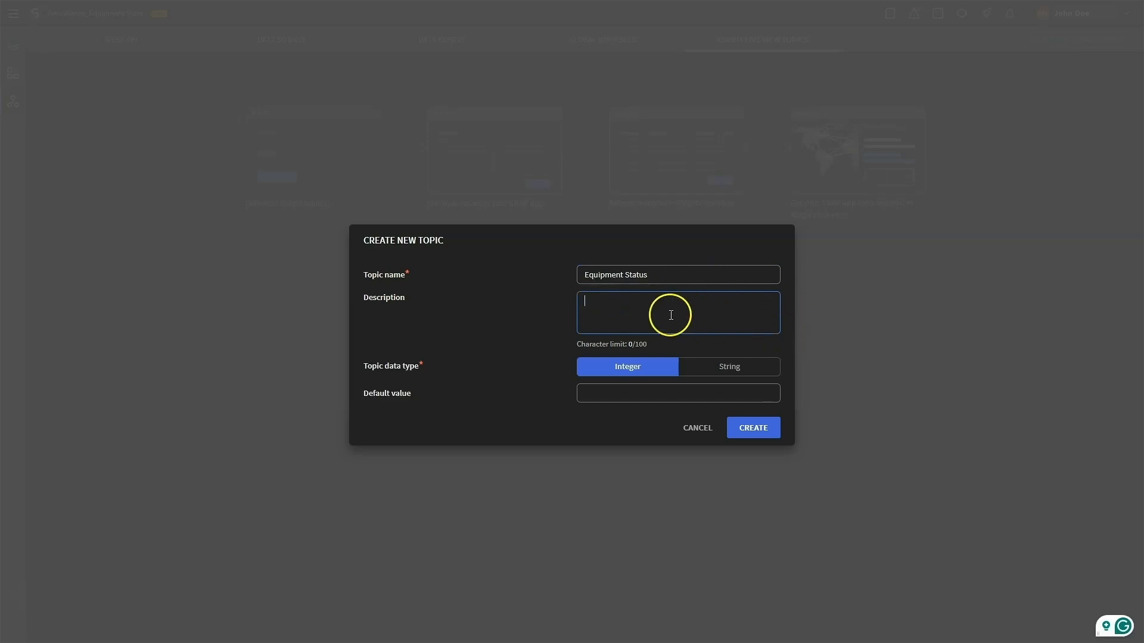
type("This sends the ")
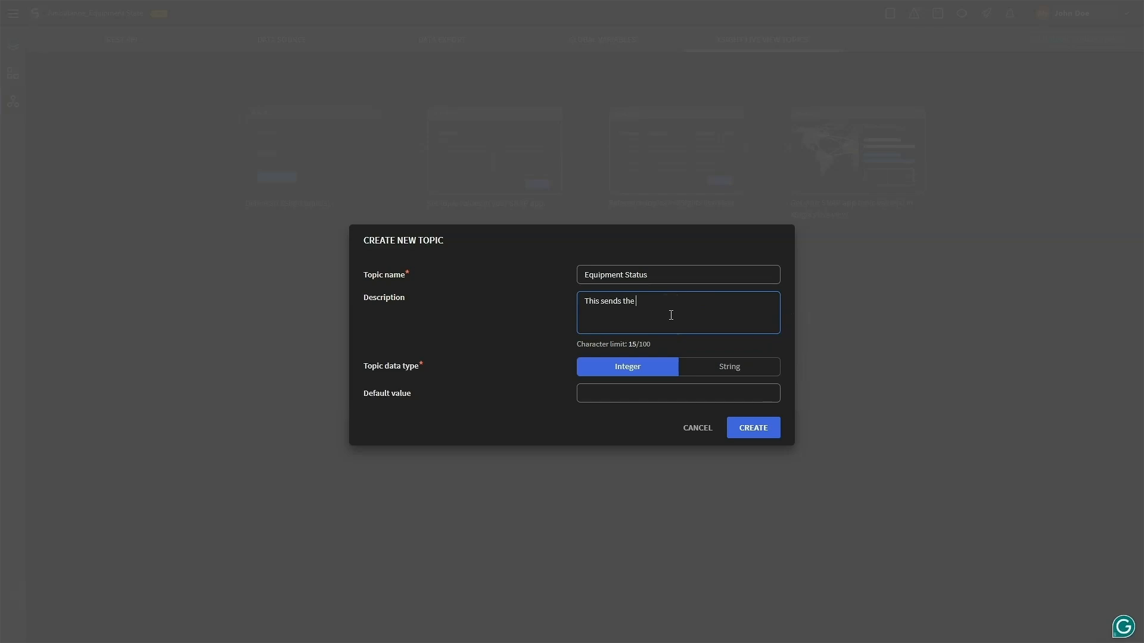
type("equipment status to XSight")
left_click(707, 365)
left_click(668, 396)
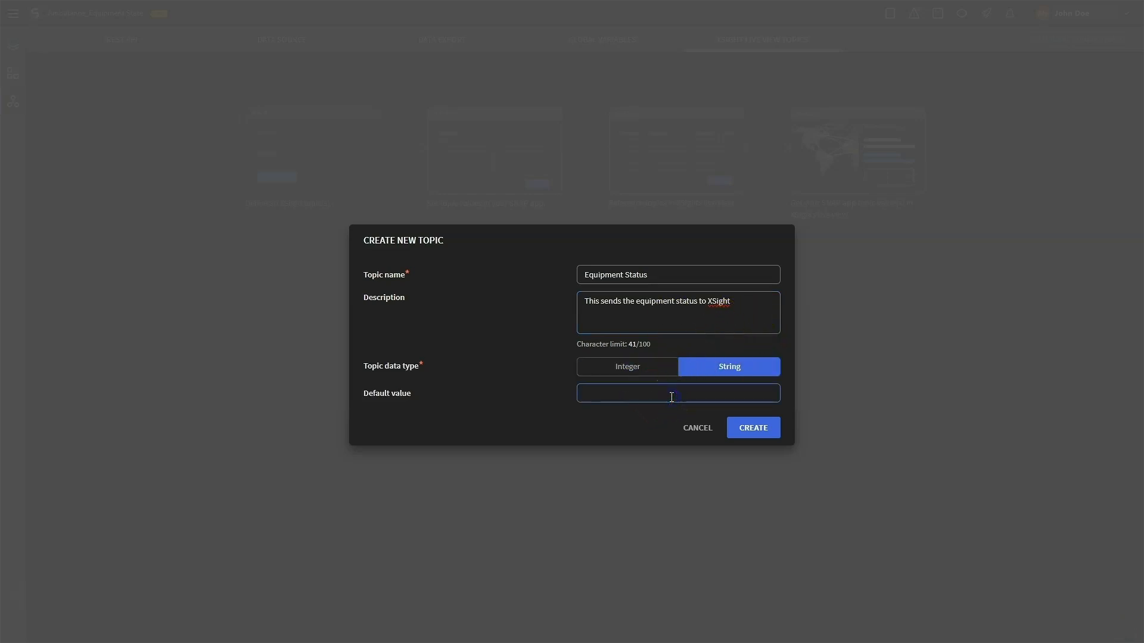
type("Non Opert")
type("tional")
left_click(749, 426)
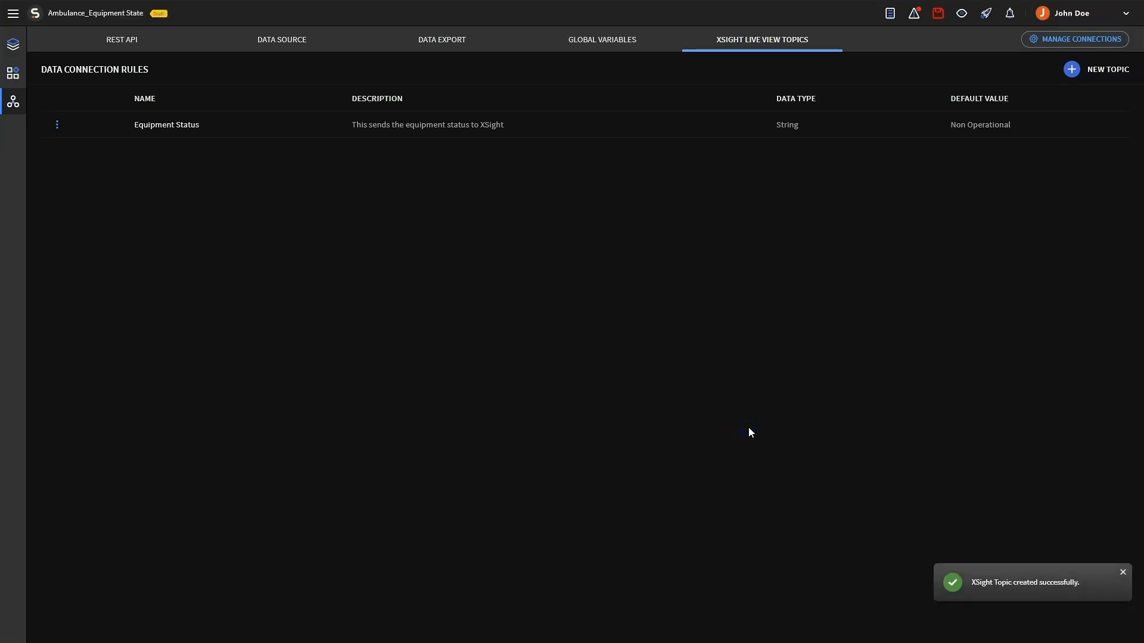
- Check the Equipment Status topic's details for its XSight topic identifiers, and close them
left_click(149, 126)
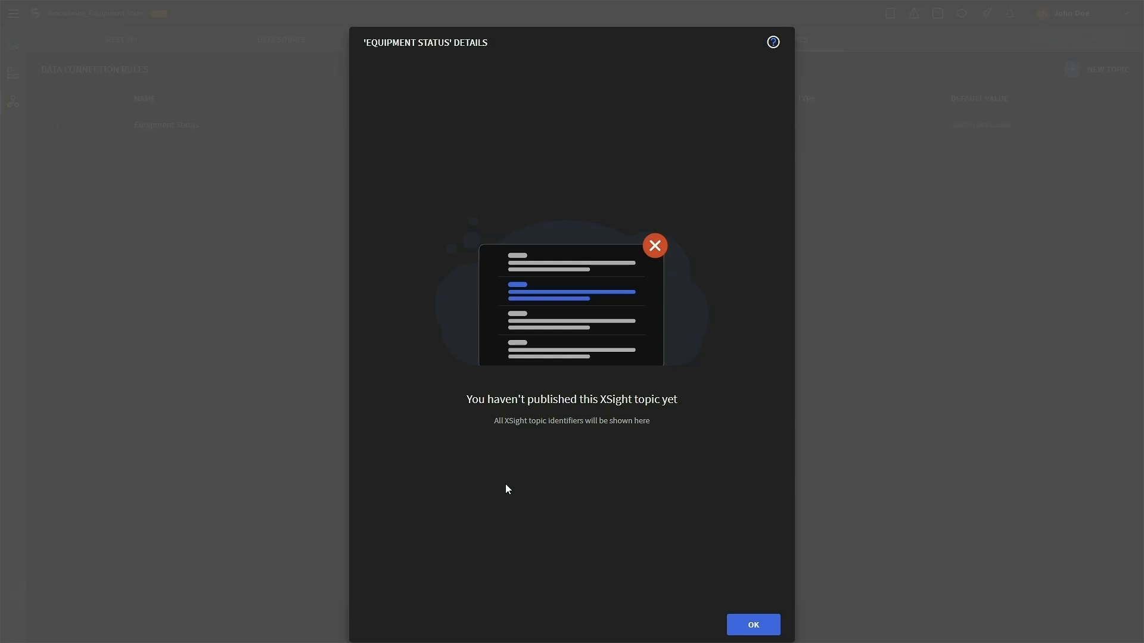
left_click(752, 623)
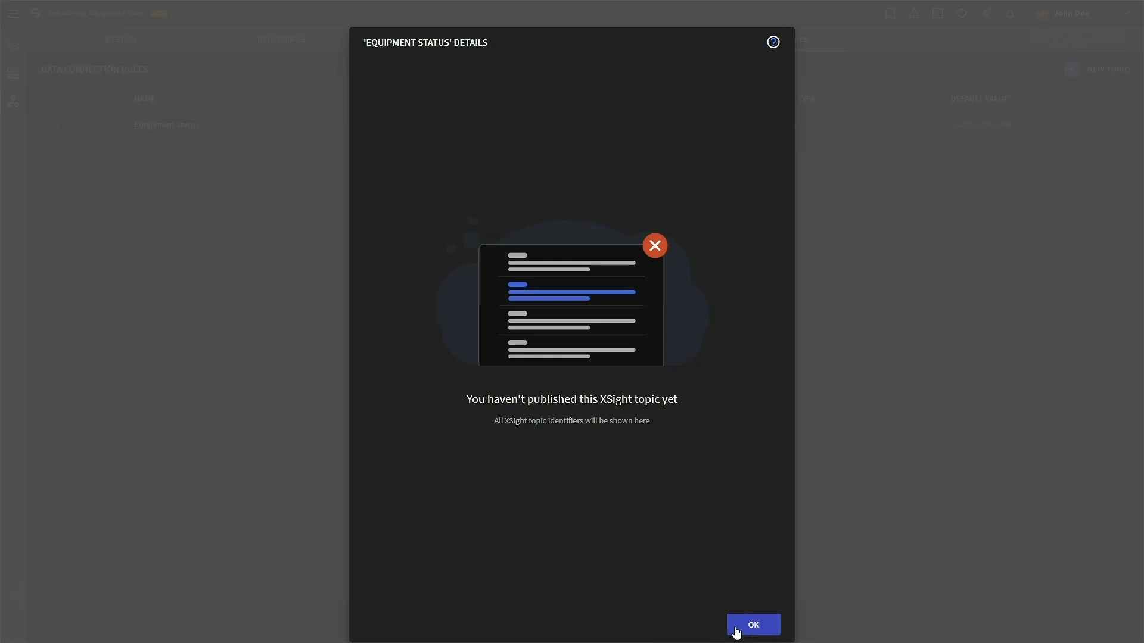
left_click(737, 630)
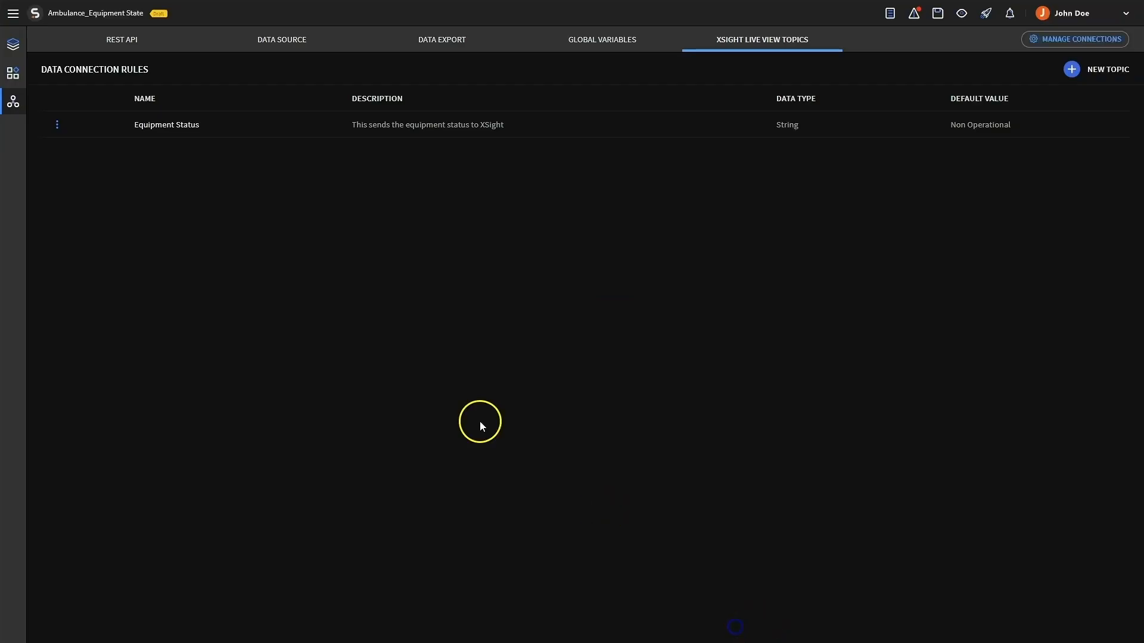
- On the Ambulance Details page, start a Run Blockly action for the Submit button's On Click event, naming the Blockly App To Live View
left_click(13, 47)
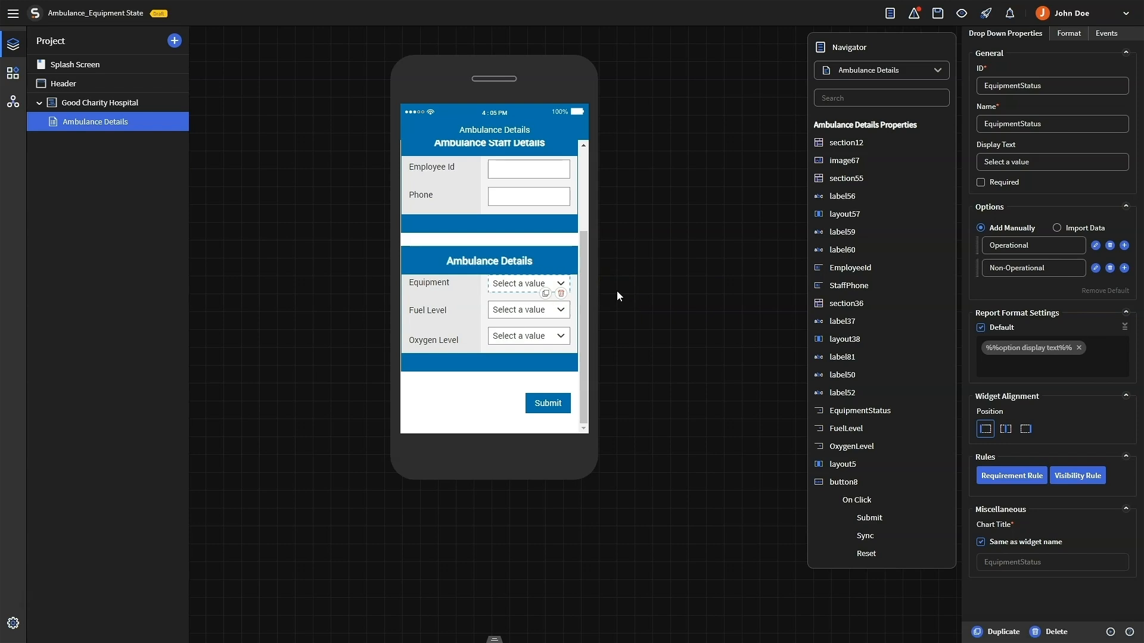
left_click(533, 331)
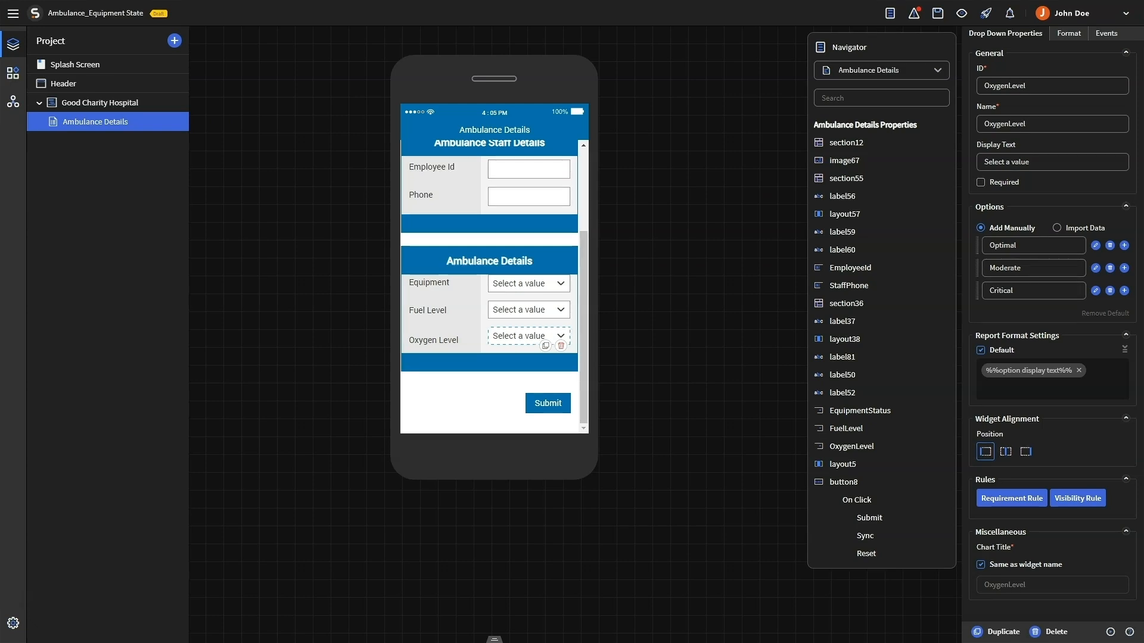
left_click(548, 403)
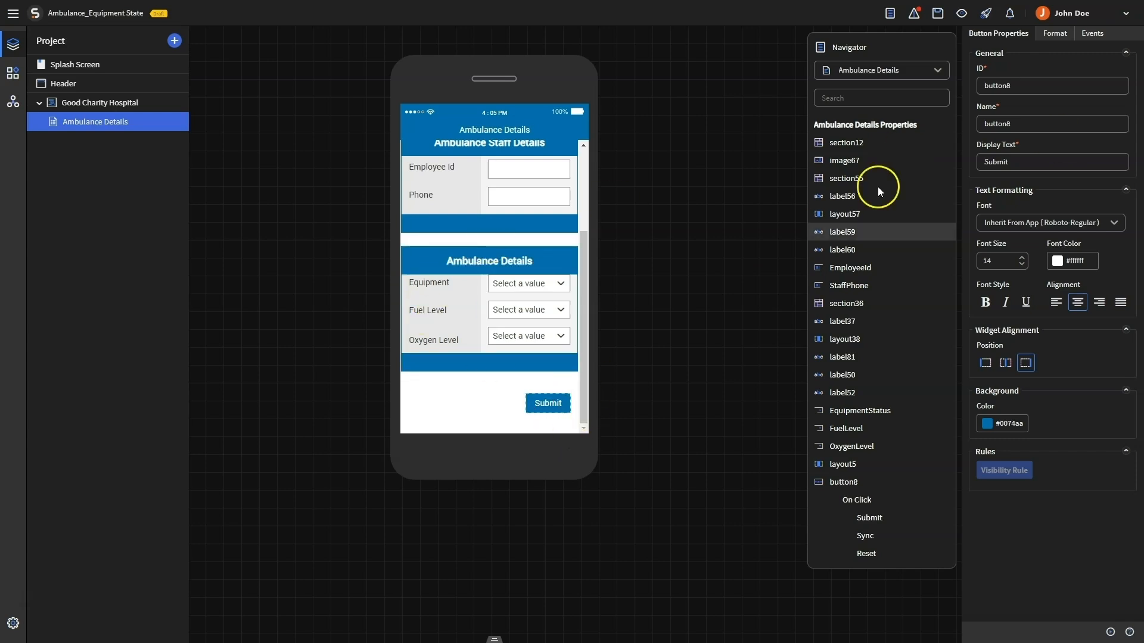
left_click(1101, 36)
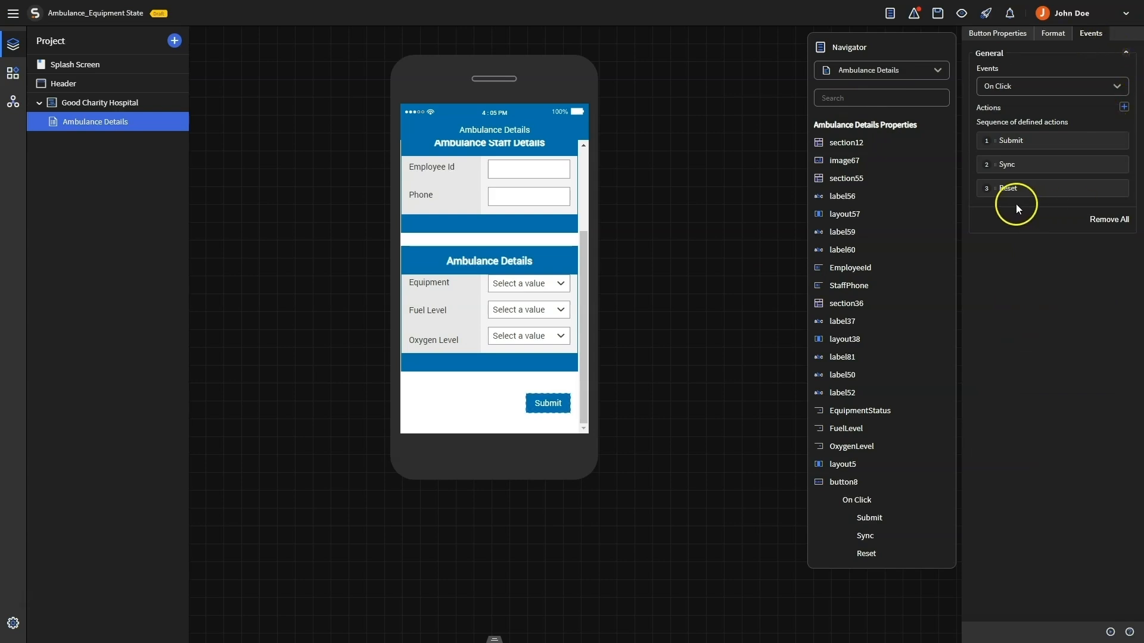
left_click(1123, 107)
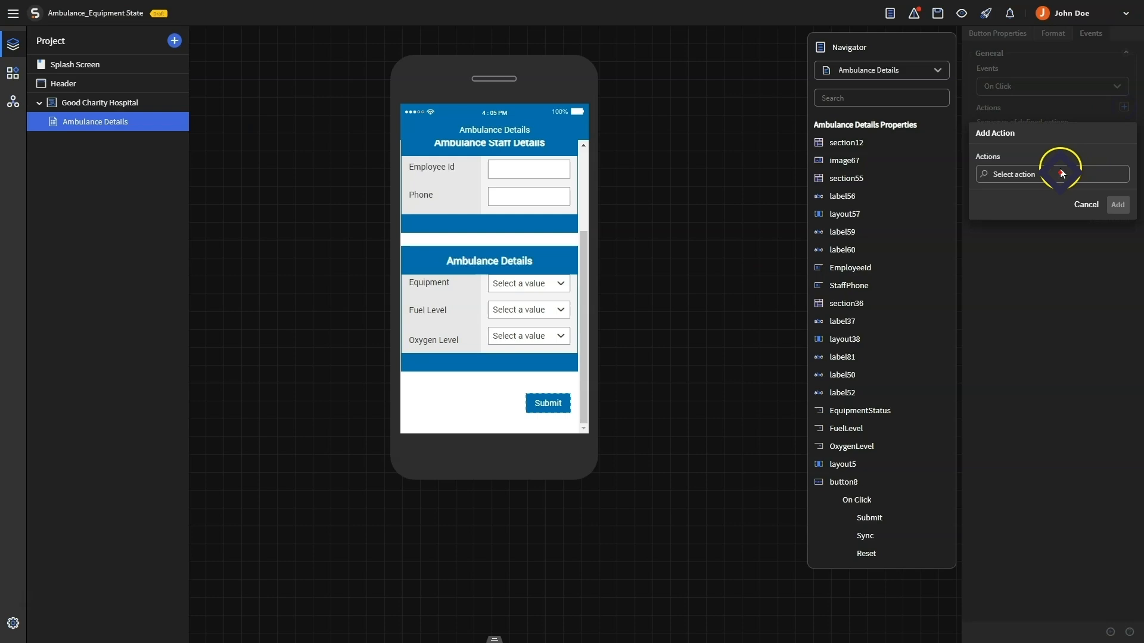
left_click(1060, 172)
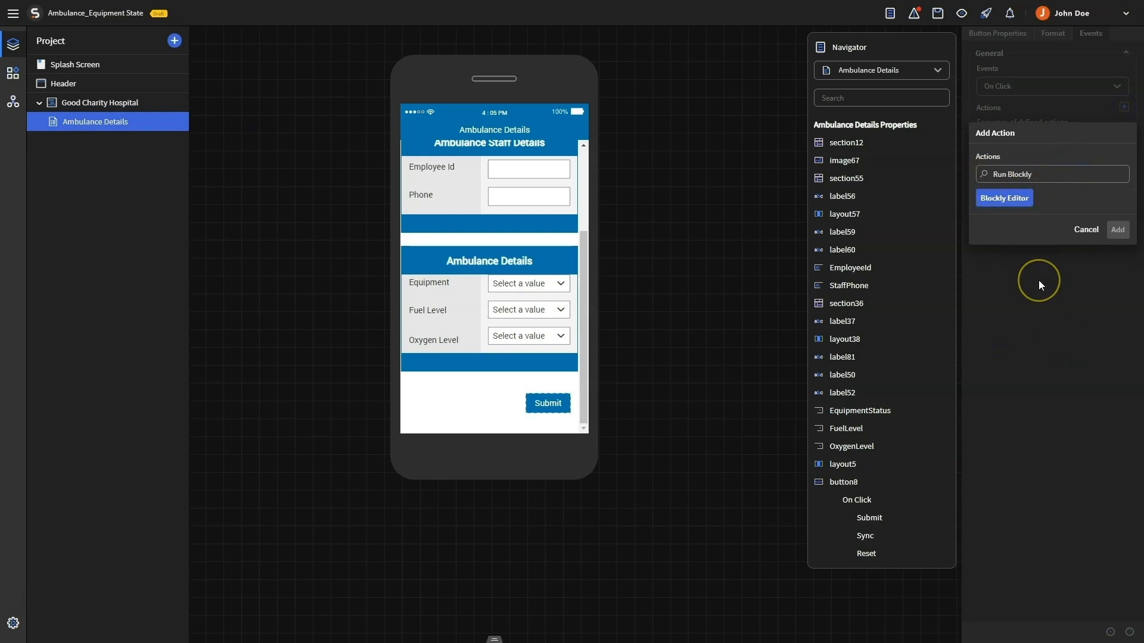
left_click(1020, 203)
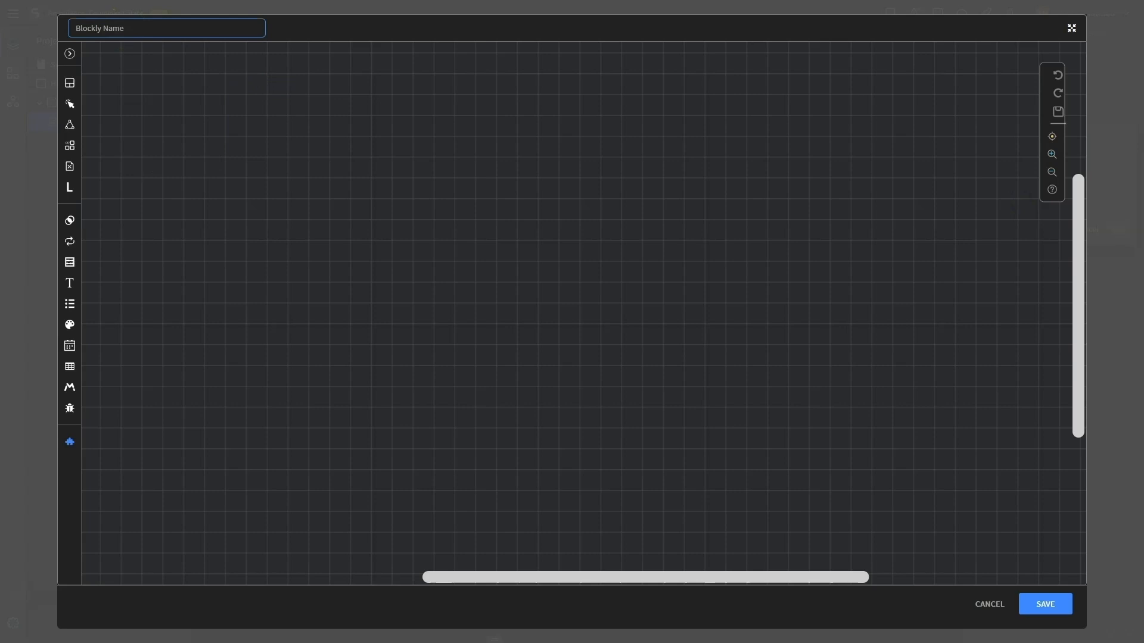
type("App To Live View")
- Place a dropdown block that gets the text of the selected option in EquipmentStatus
left_click(70, 53)
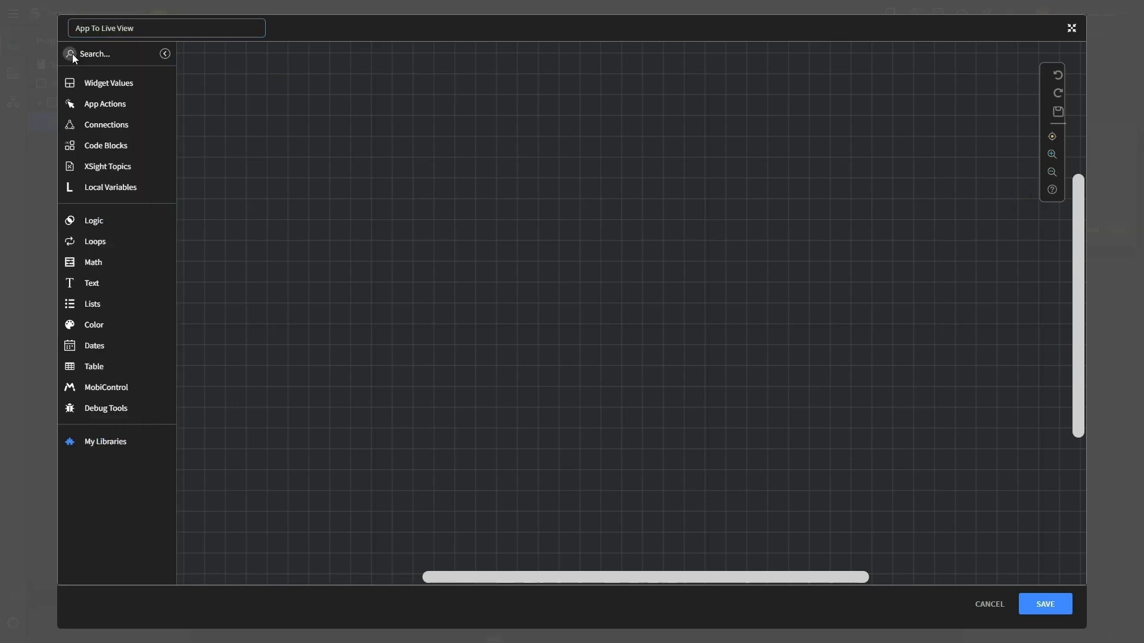
left_click(84, 82)
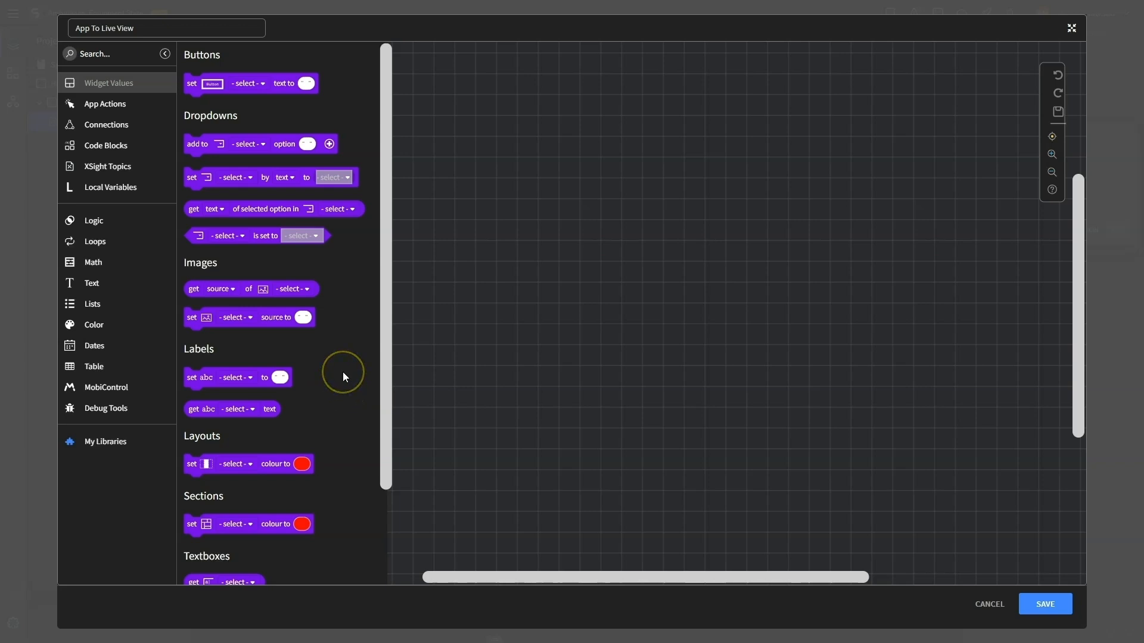
left_click_drag(200, 206, 531, 217)
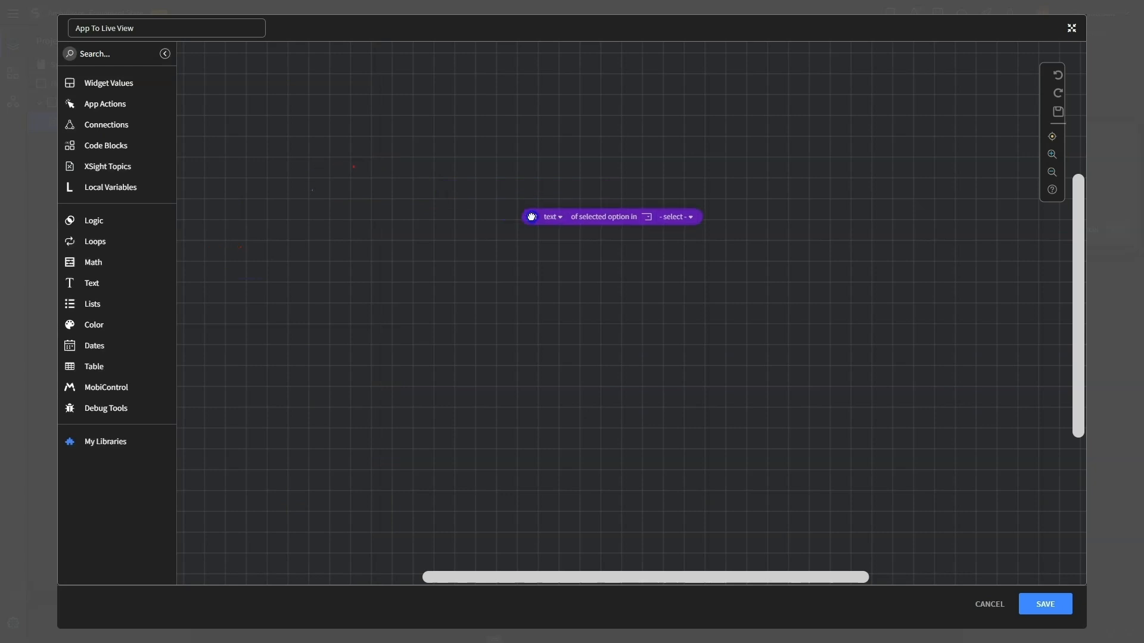
left_click(679, 217)
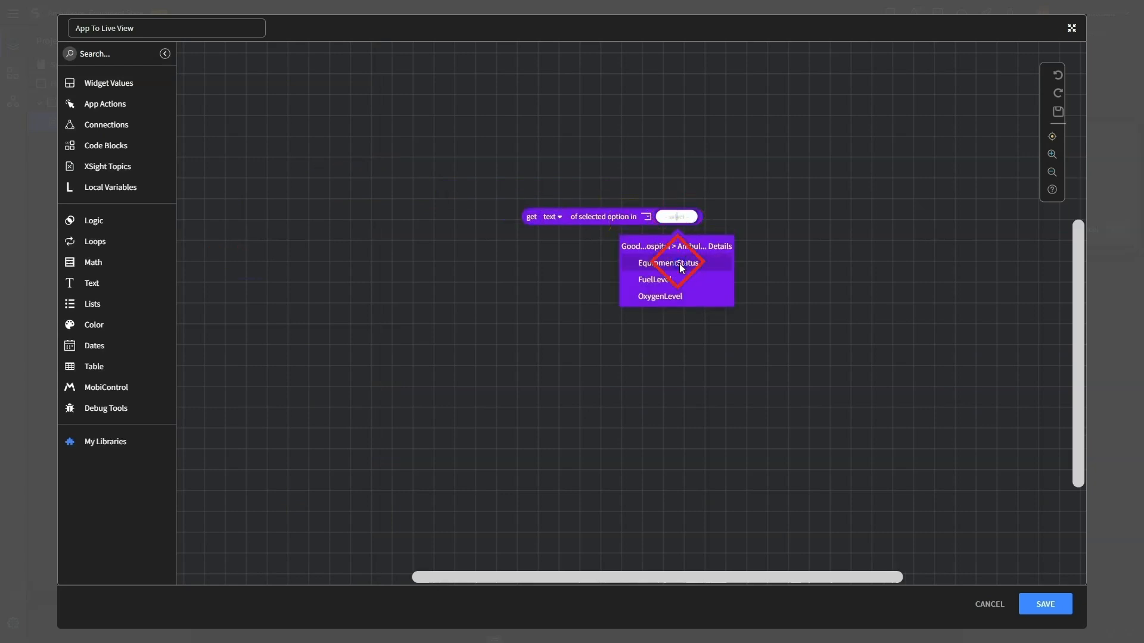
left_click(681, 265)
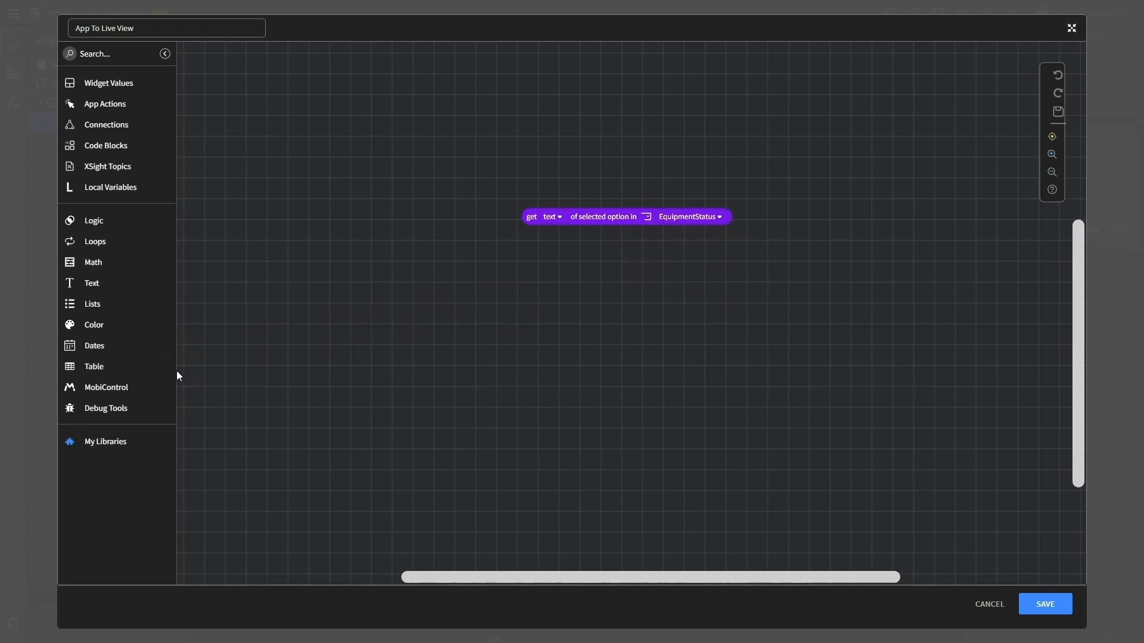
- Add an XSight topic block that sets Equipment Status to the EquipmentStatus selected-option text block, and reposition the joined blocks on the canvas
left_click(119, 171)
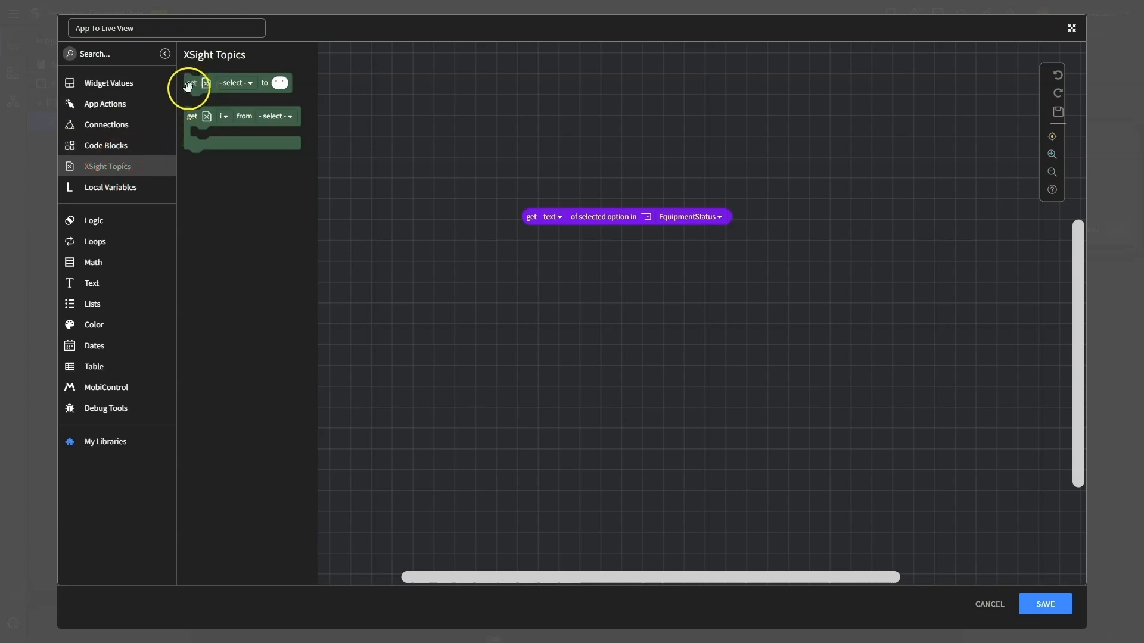
left_click_drag(195, 83, 356, 209)
left_click(386, 202)
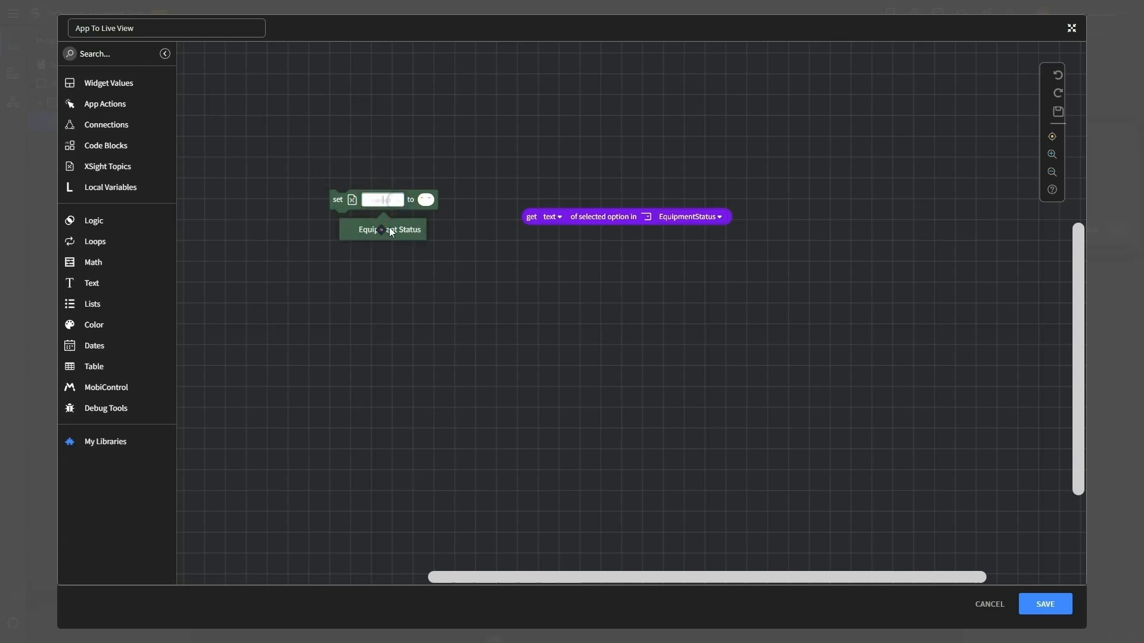
left_click(391, 232)
left_click(475, 209)
left_click_drag(525, 216, 457, 195)
left_click(466, 320)
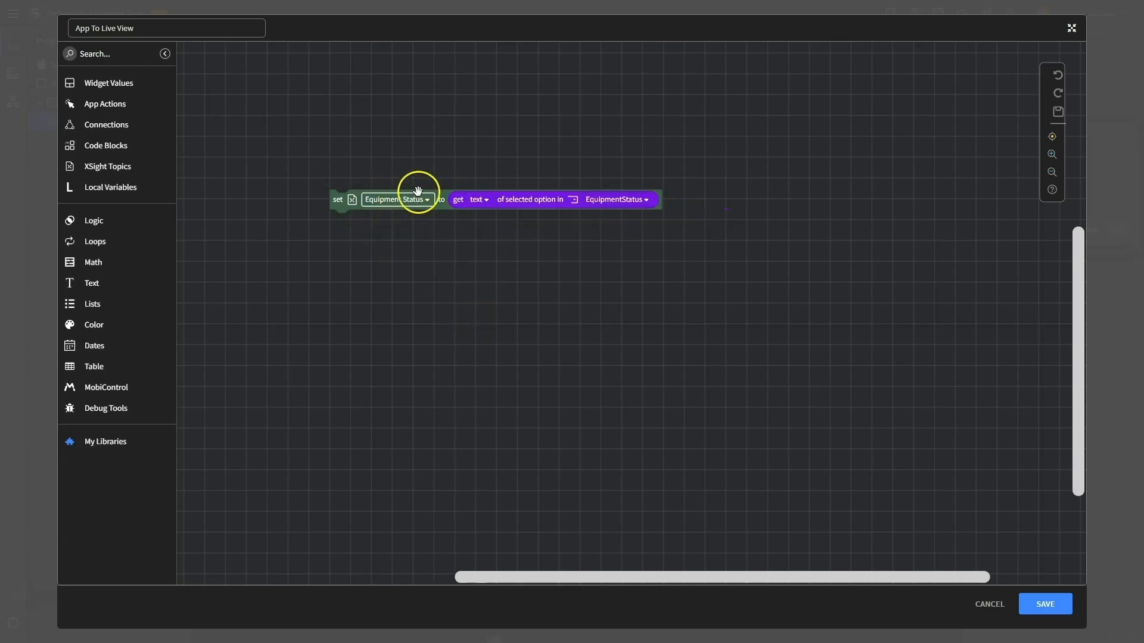
left_click_drag(335, 202, 427, 258)
left_click(404, 355)
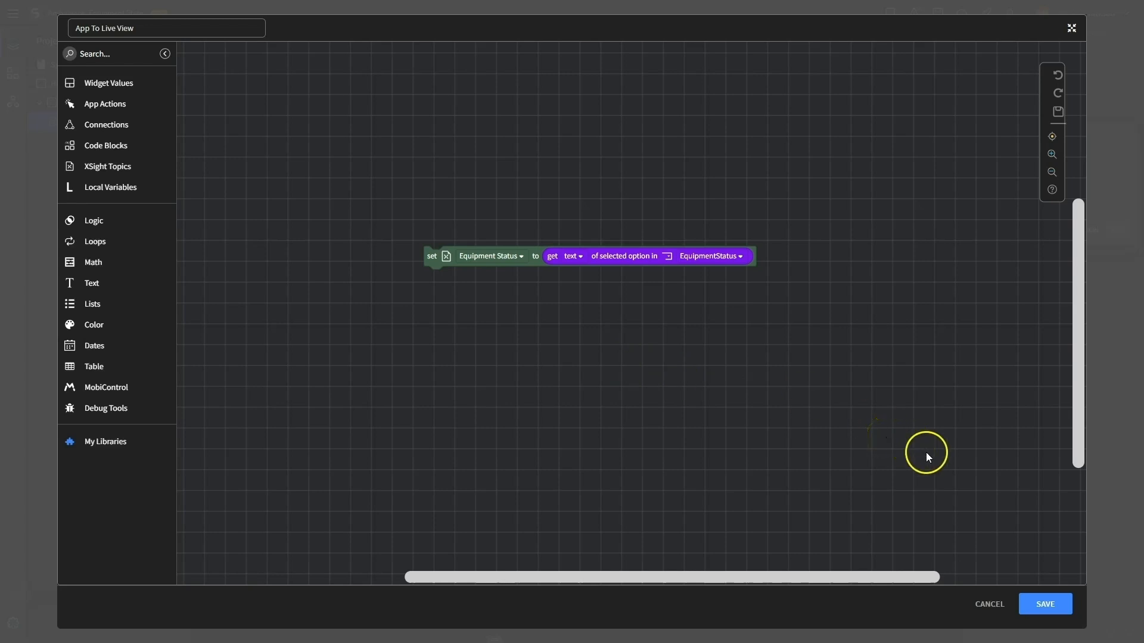
- Save the Blockly as a Submit button On Click action and move it to first in the action sequence
left_click(1046, 608)
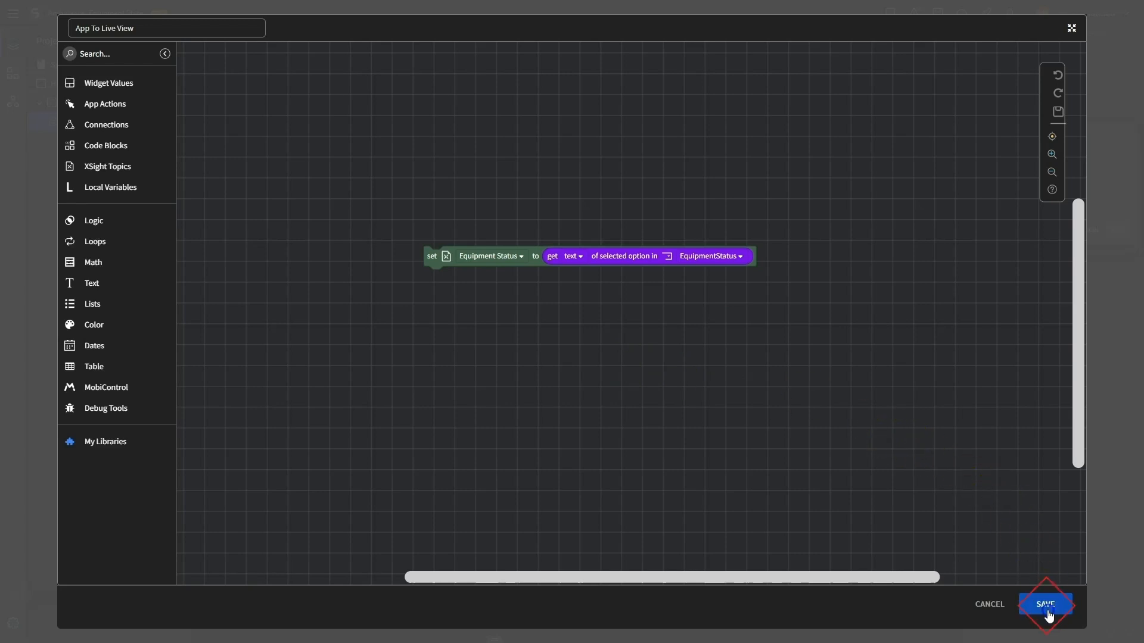
left_click(1118, 232)
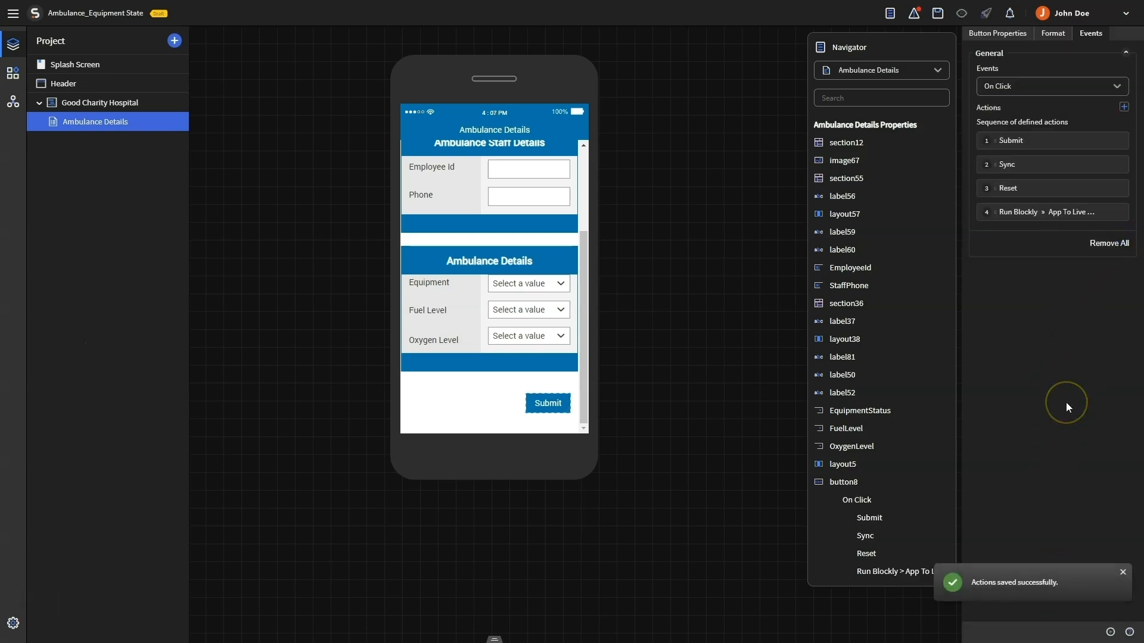
left_click(994, 213)
left_click_drag(994, 213, 996, 131)
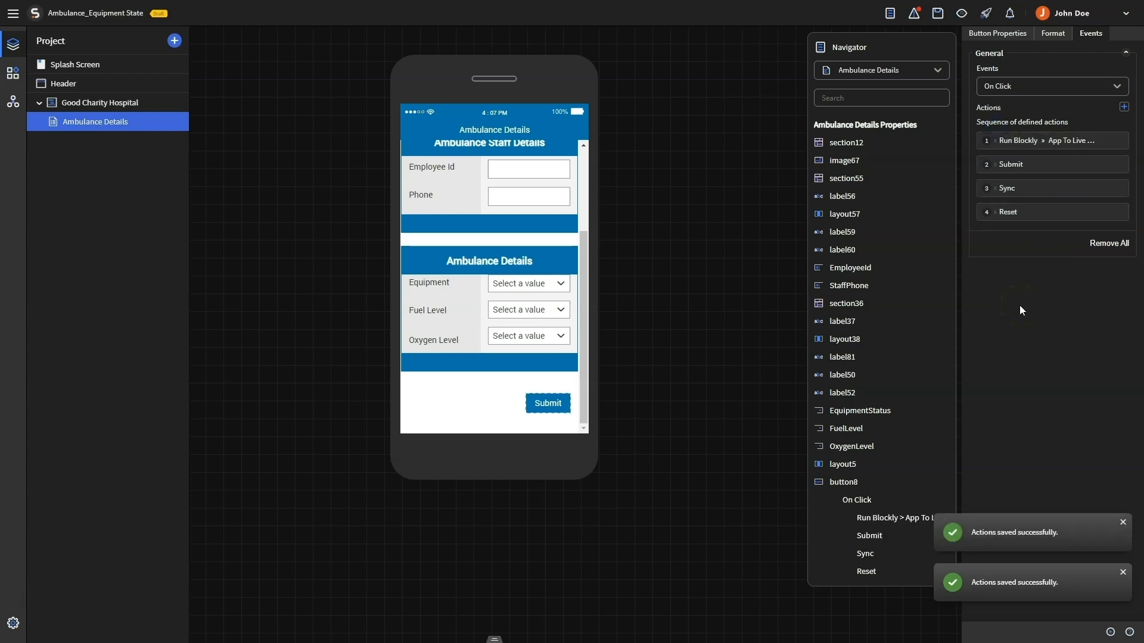
- Publish the Ambulance_Equipment State app despite its warnings
left_click(984, 15)
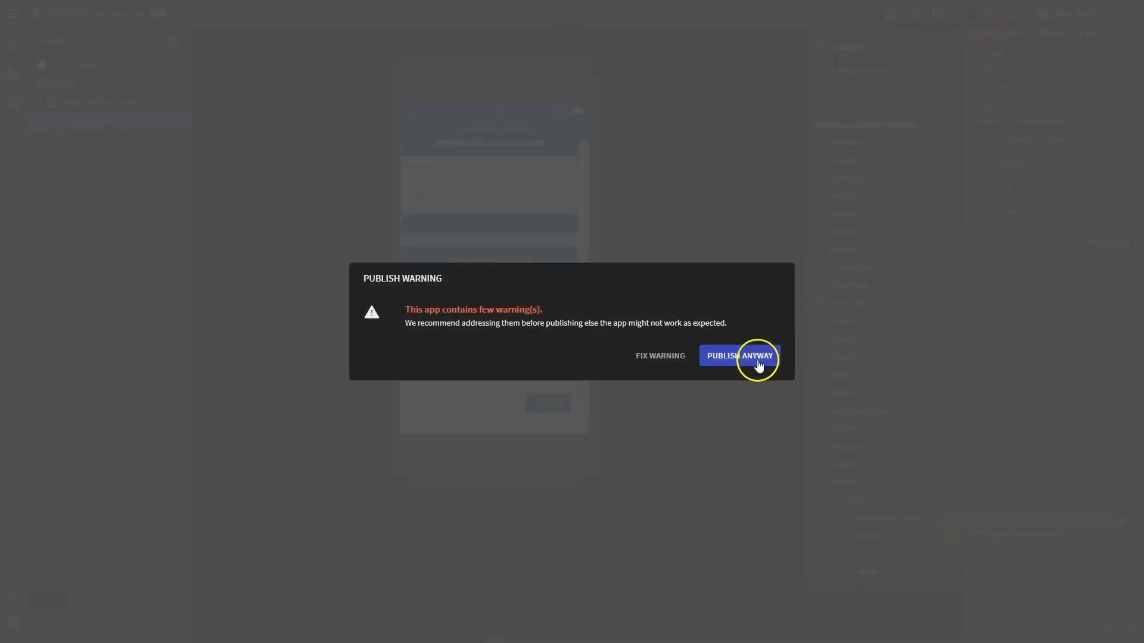
left_click(759, 361)
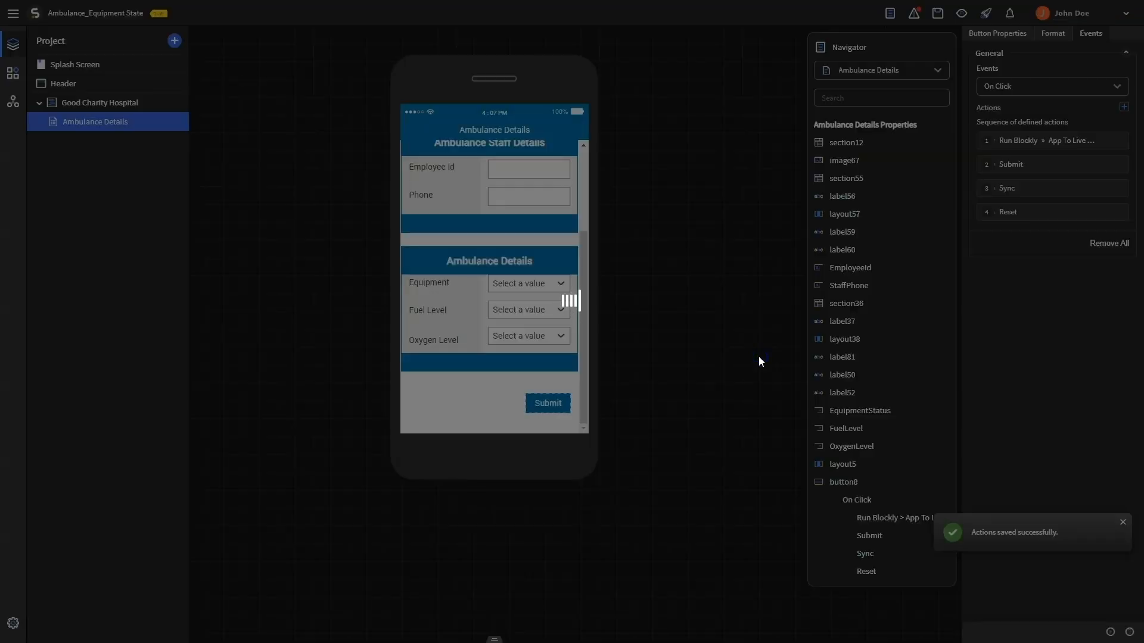
left_click(253, 231)
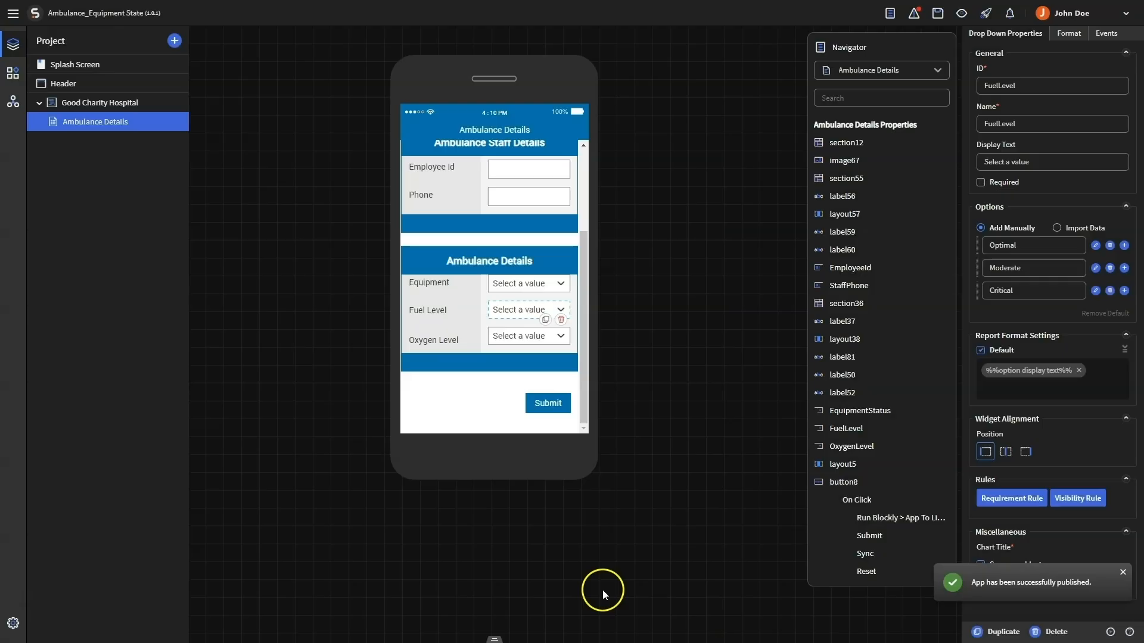
- Open the details of the Equipment Status topic among the XSight Live View topics and examine its production topic ID
left_click(13, 101)
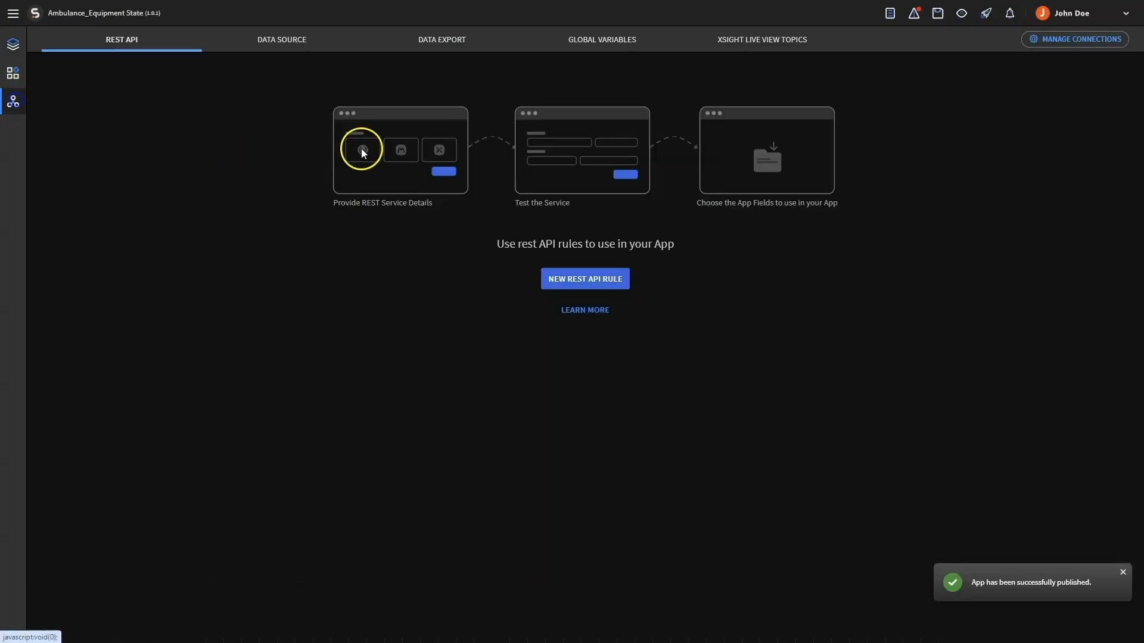
left_click(750, 41)
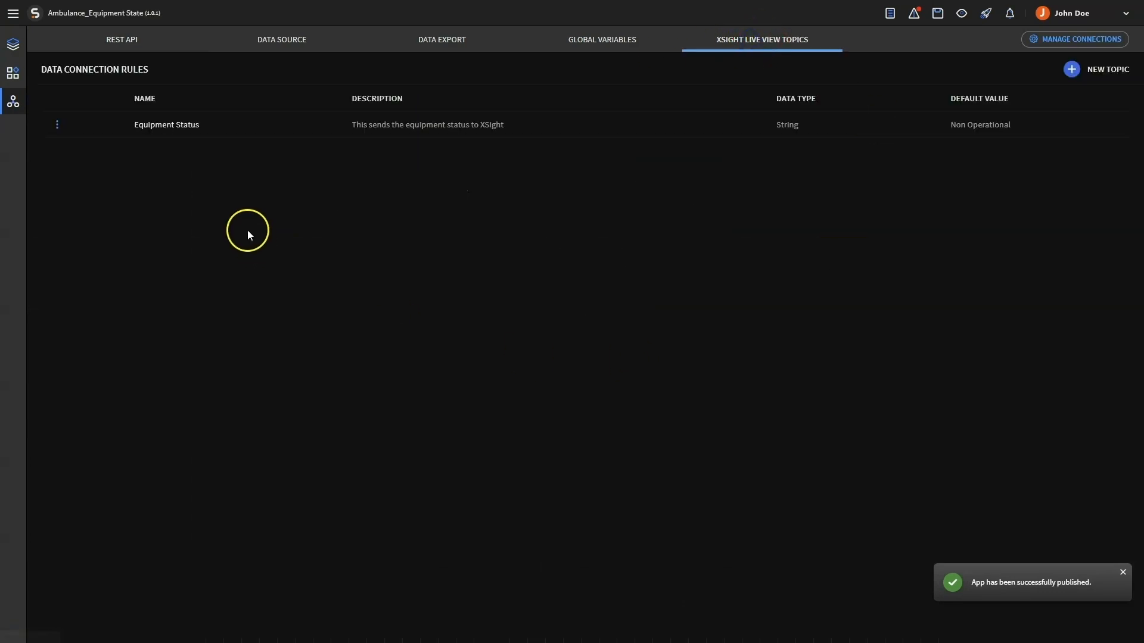
left_click(169, 128)
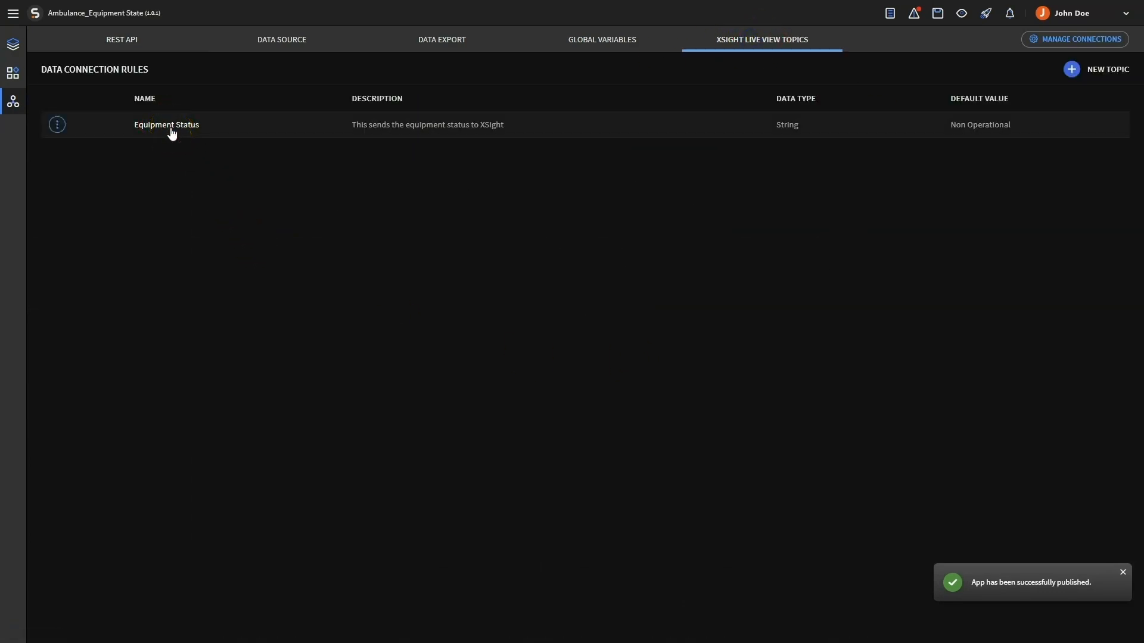
double_click(170, 128)
left_click(423, 126)
left_click_drag(370, 119, 521, 119)
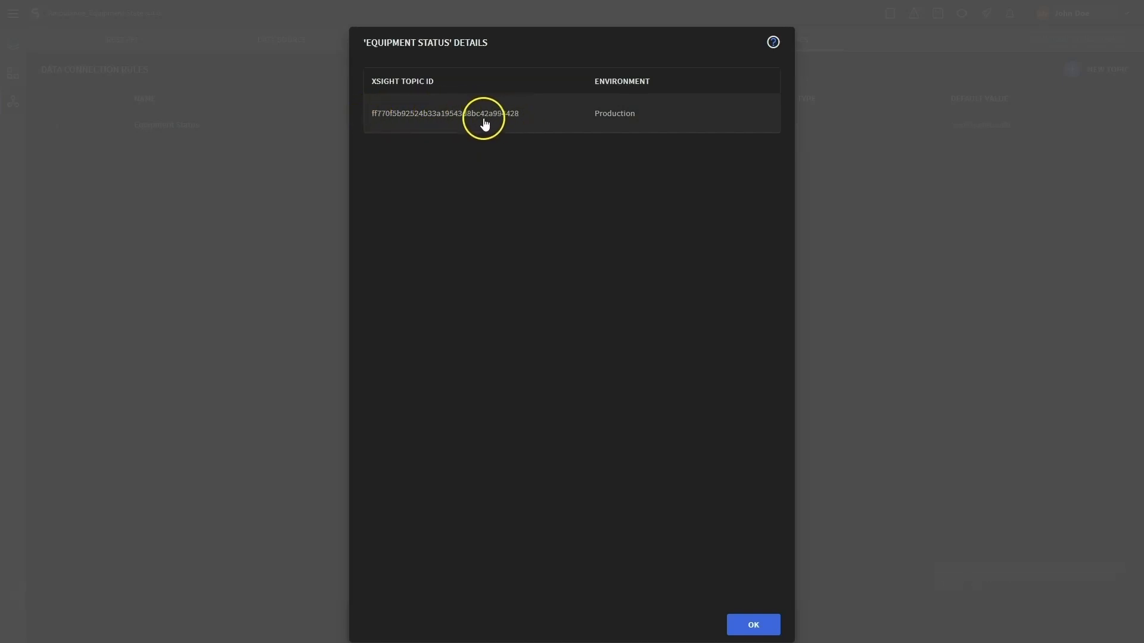
- Copy the Equipment Status topic's production ID and close the topic details
left_click(529, 118)
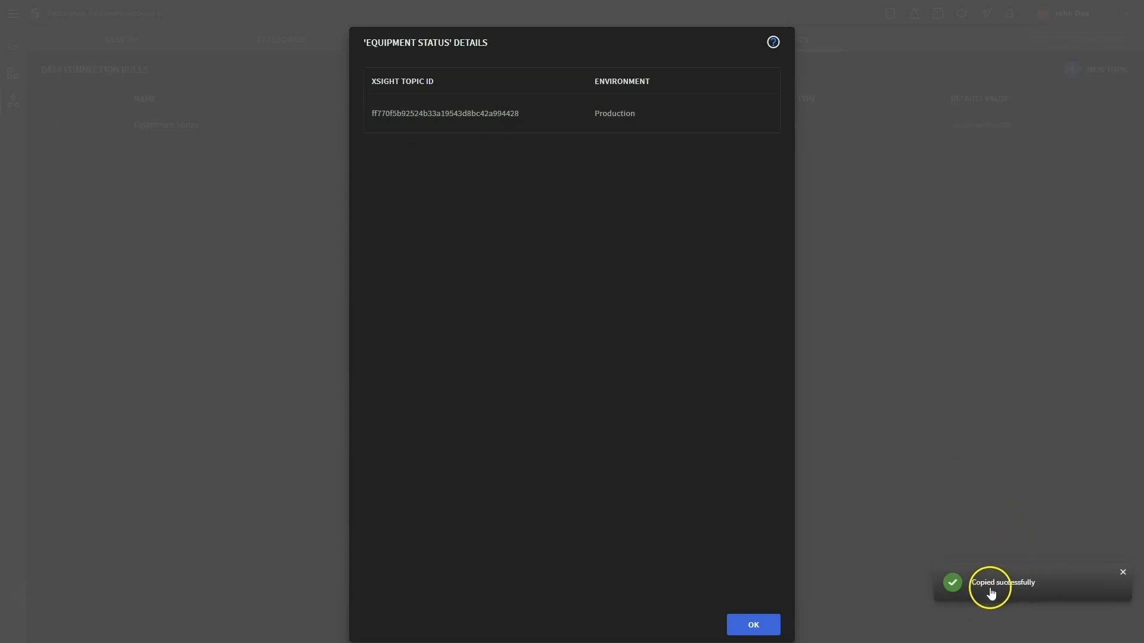
left_click(760, 632)
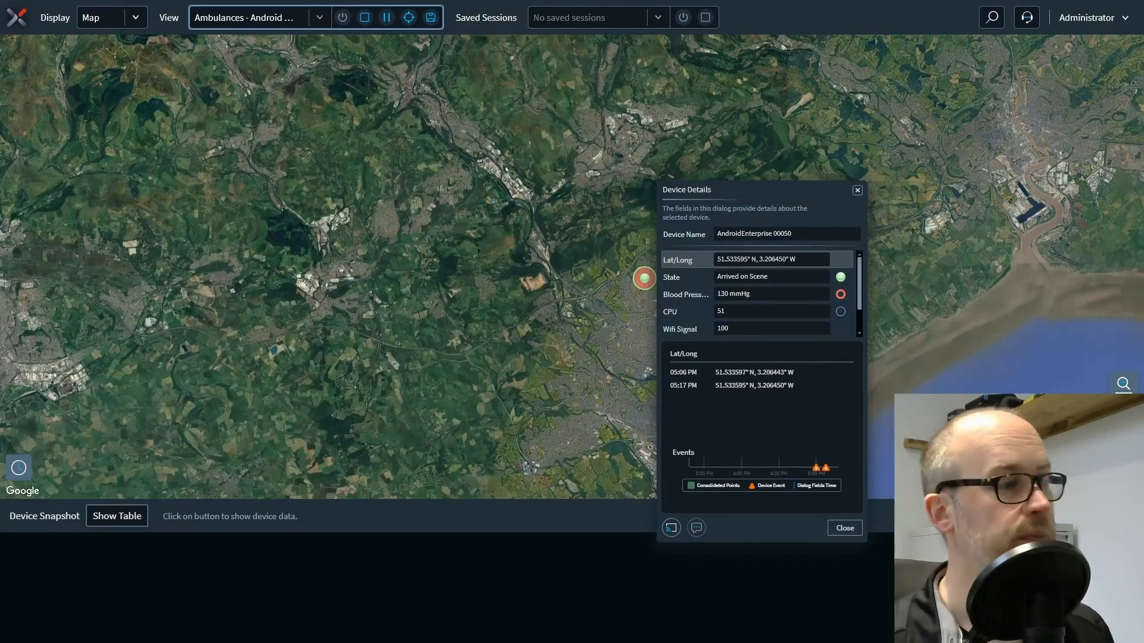
- Switch to XSight Live View, stop the running Ambulances - Android Devices view and open that view for editing
left_click(845, 528)
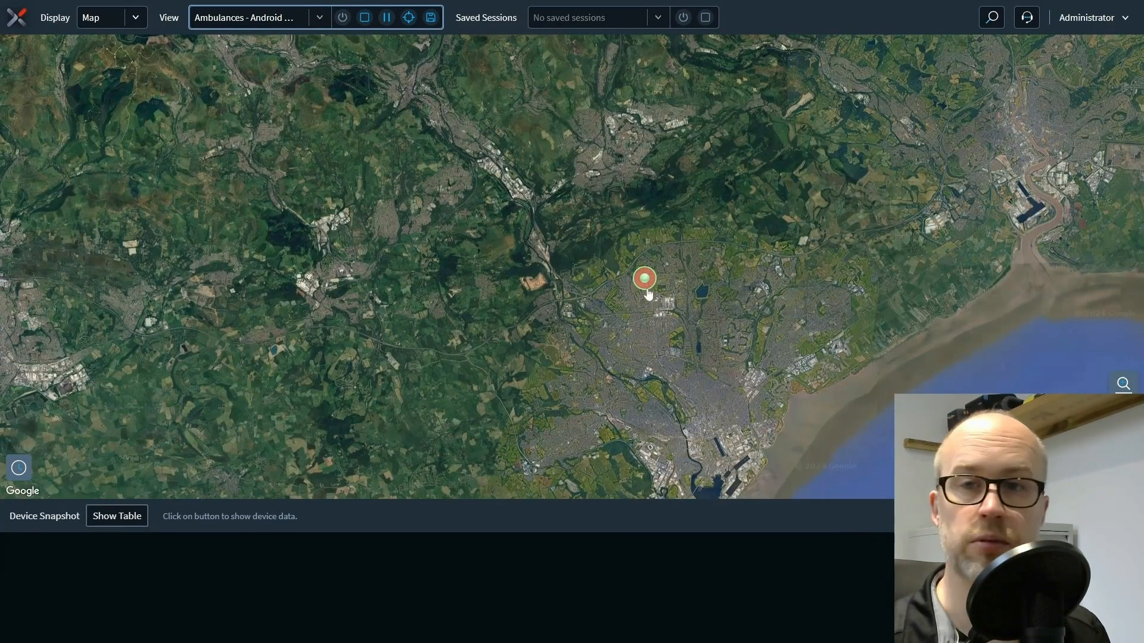
left_click(364, 18)
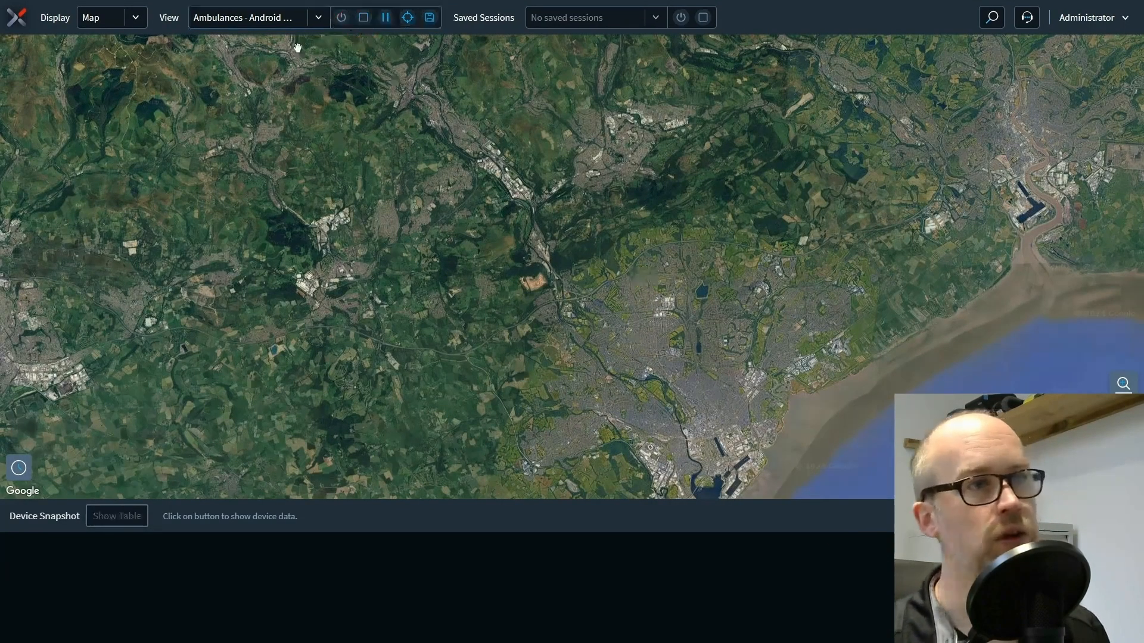
left_click(318, 17)
left_click(308, 79)
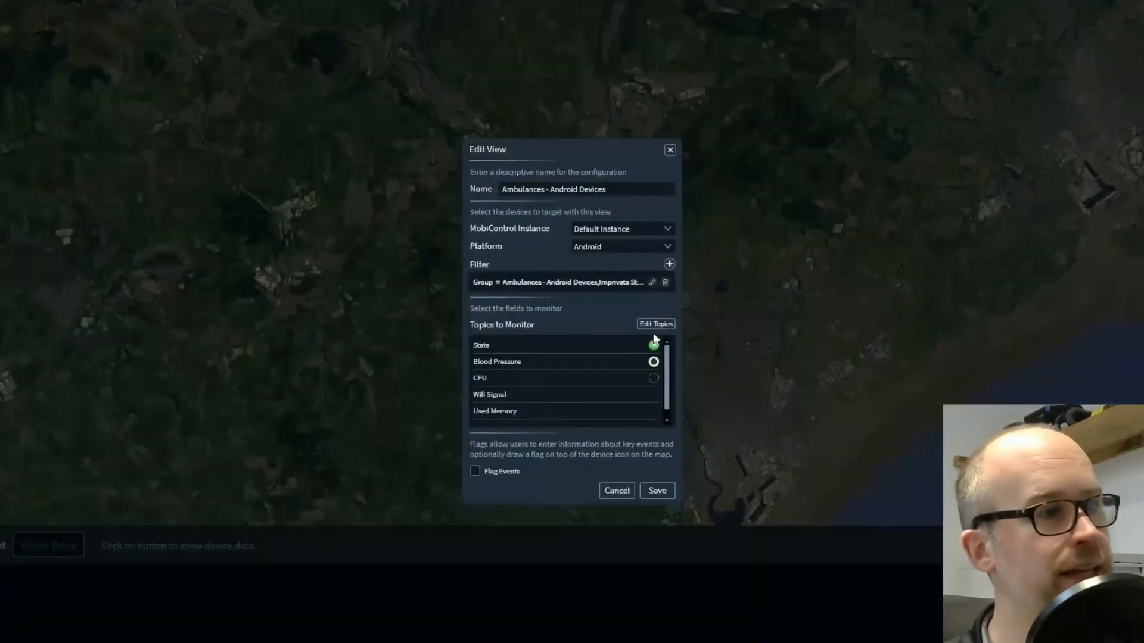
- Start a custom topic in the view's topic list with the value type String (suitable for mapping to colors on icons)
left_click(656, 329)
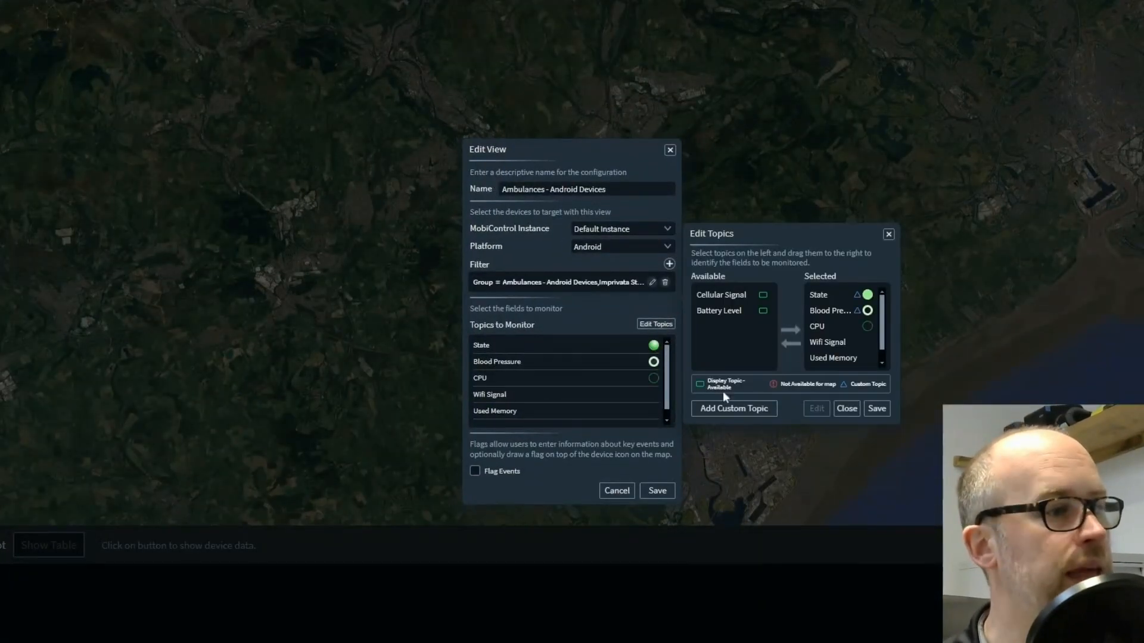
left_click(732, 412)
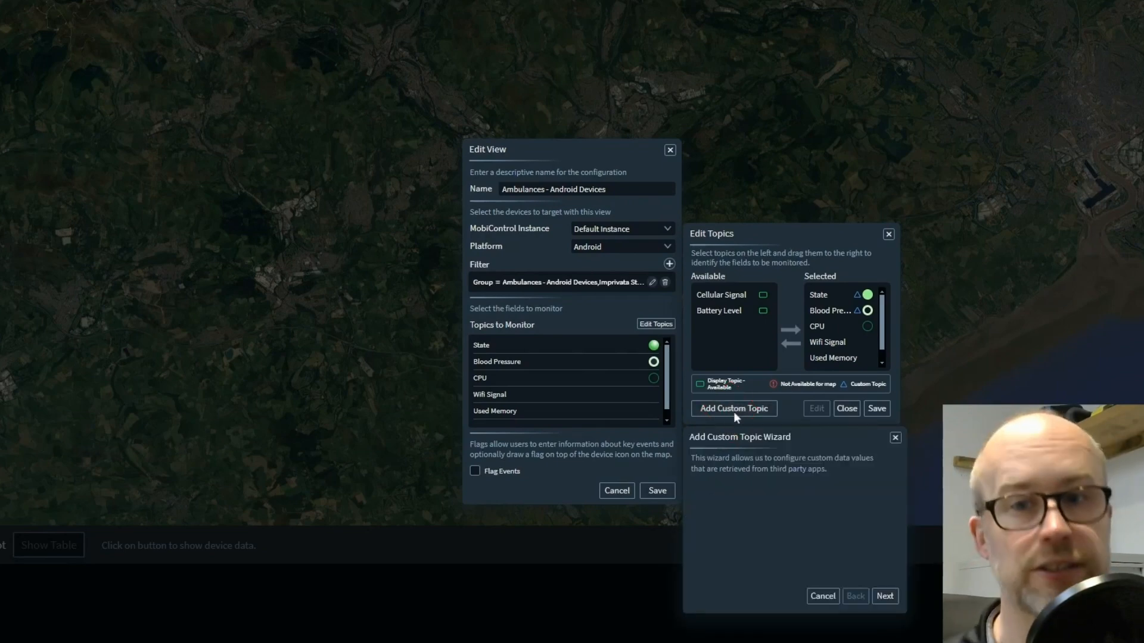
left_click(885, 596)
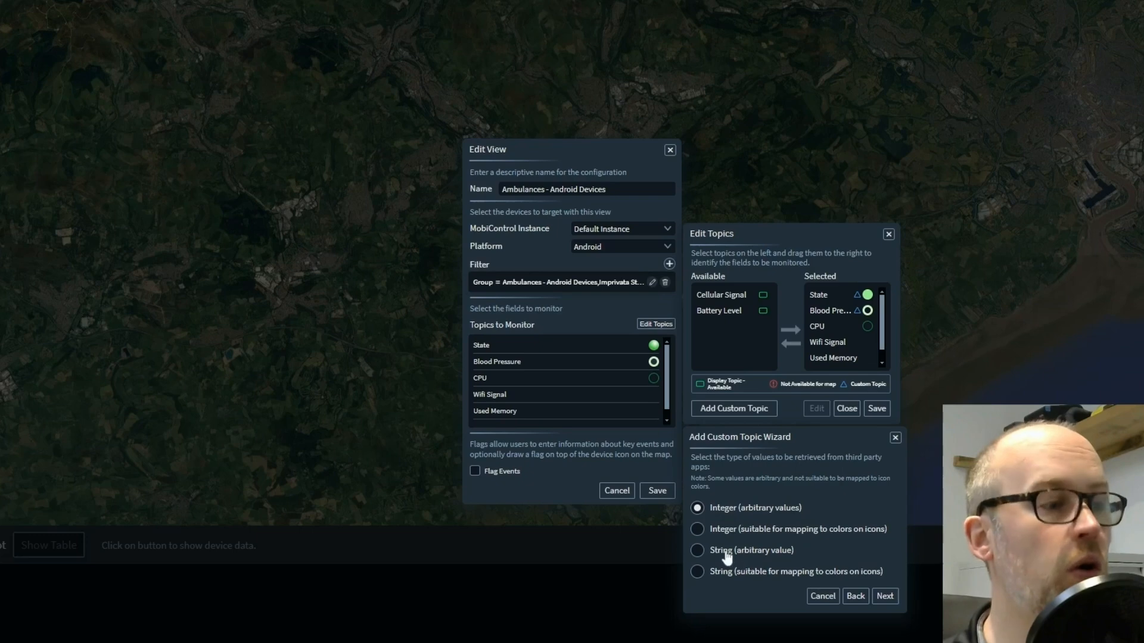
left_click(700, 574)
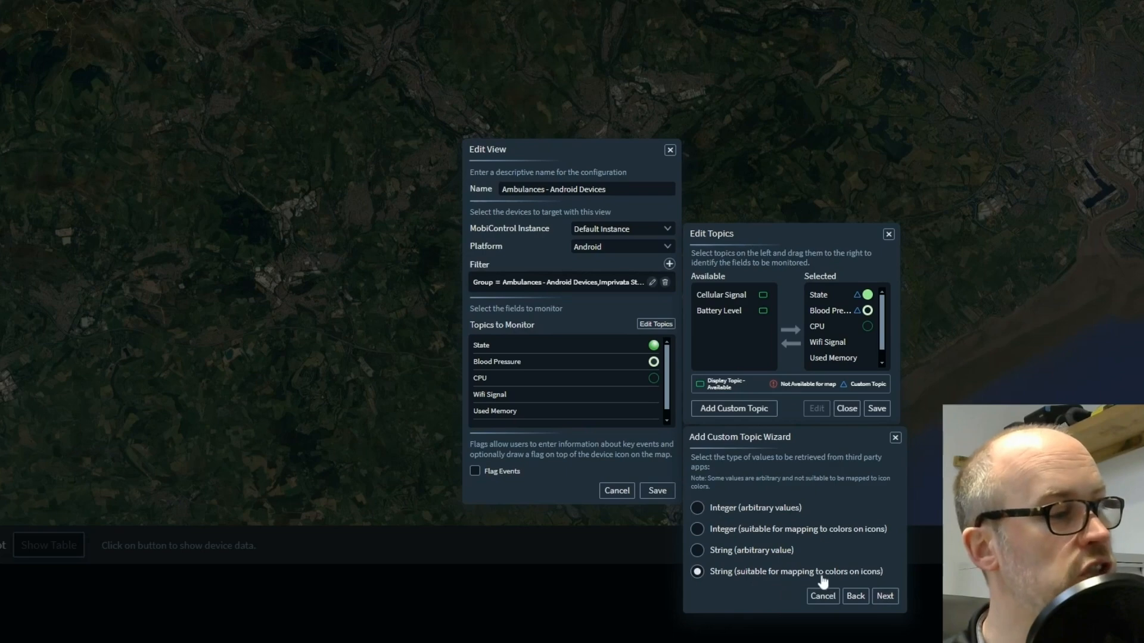
left_click(887, 597)
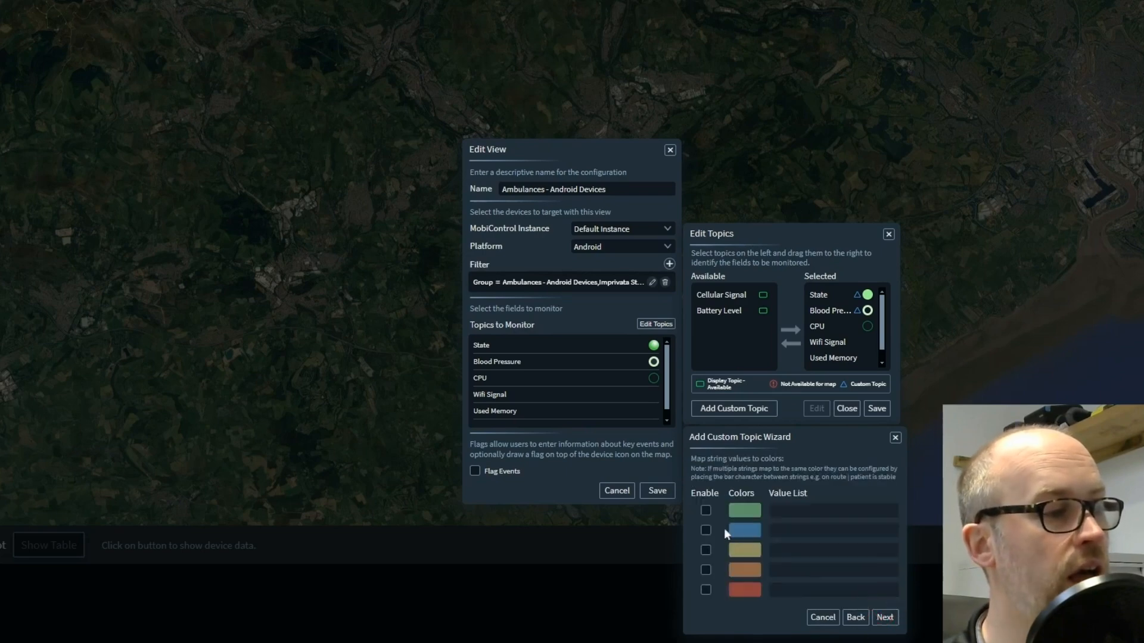
- Map the custom topic's value Operational to green and Non-operational to red
left_click(706, 513)
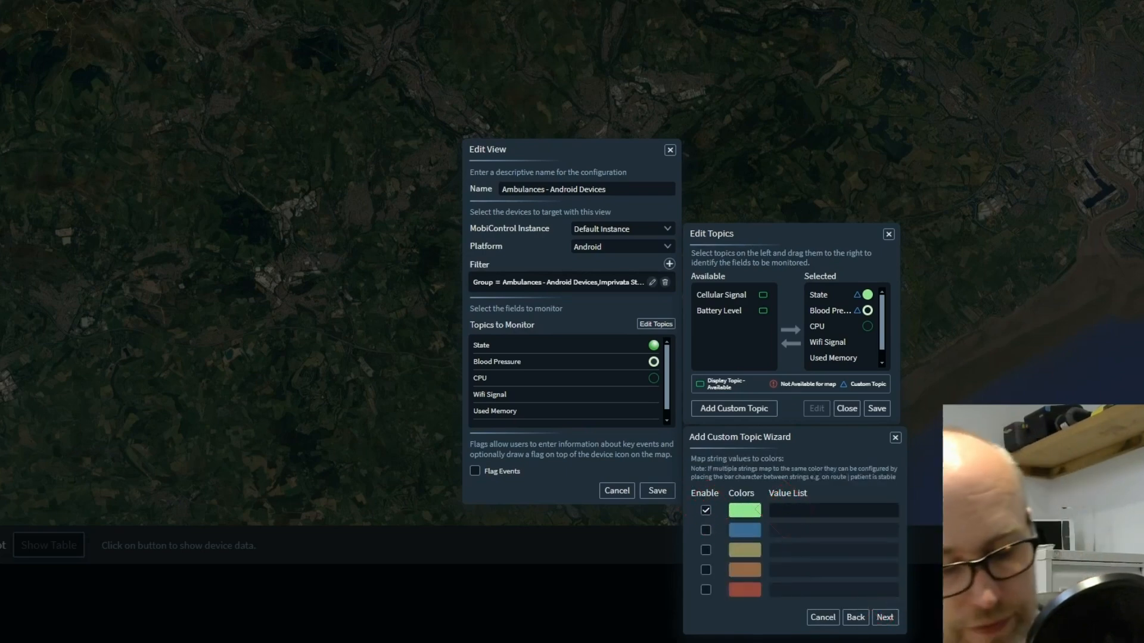
type("Operati")
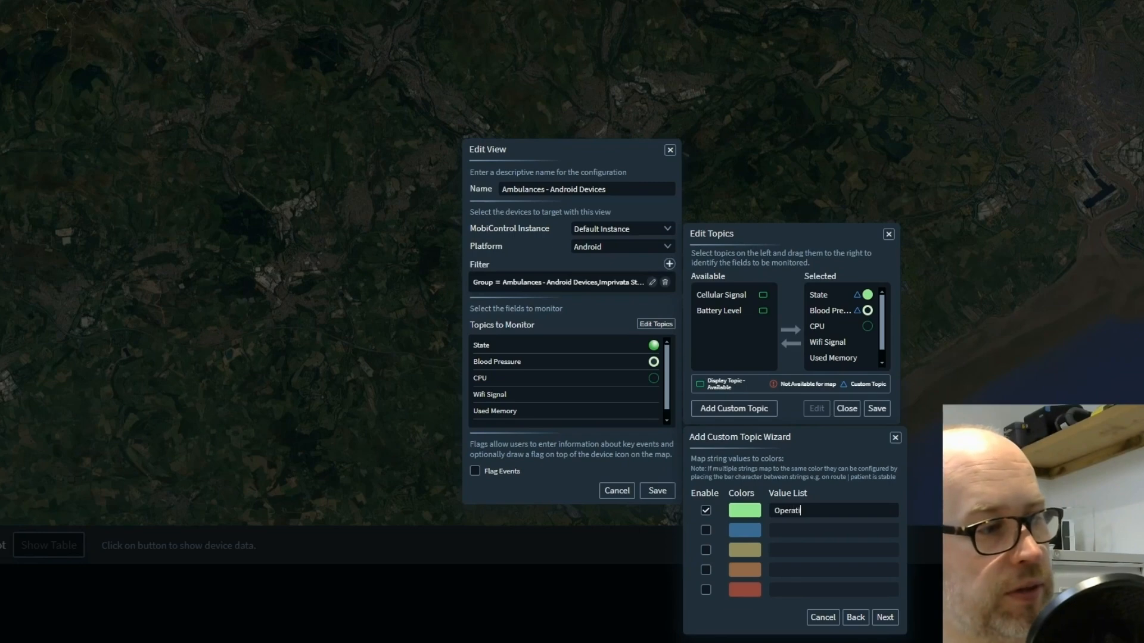
type("onal")
left_click(706, 589)
left_click(776, 590)
type("No")
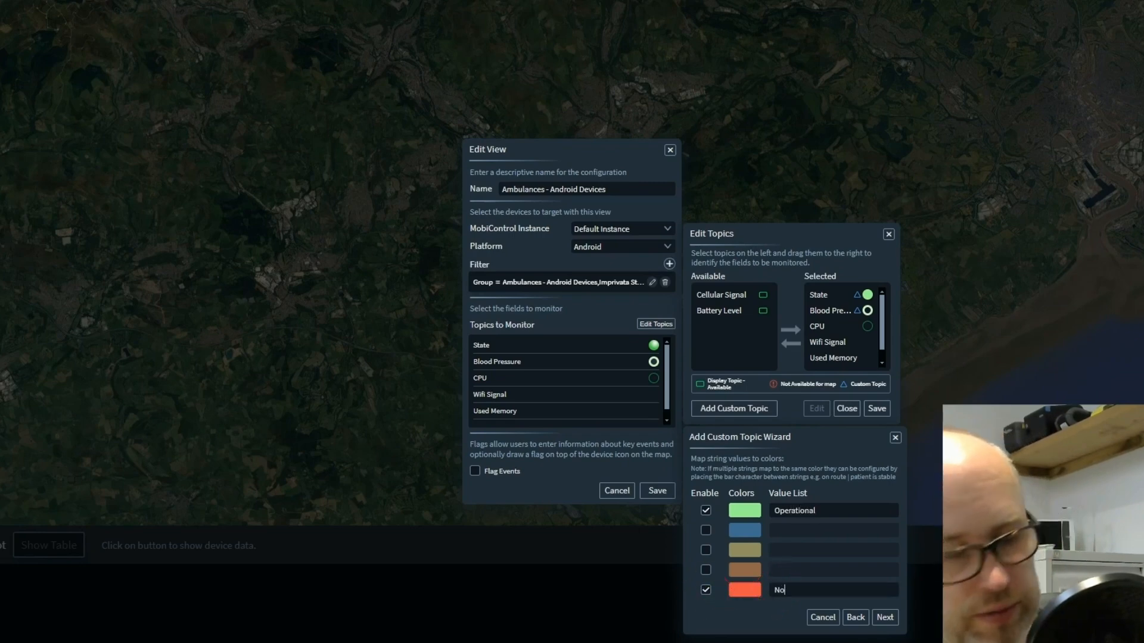
type("n-ope")
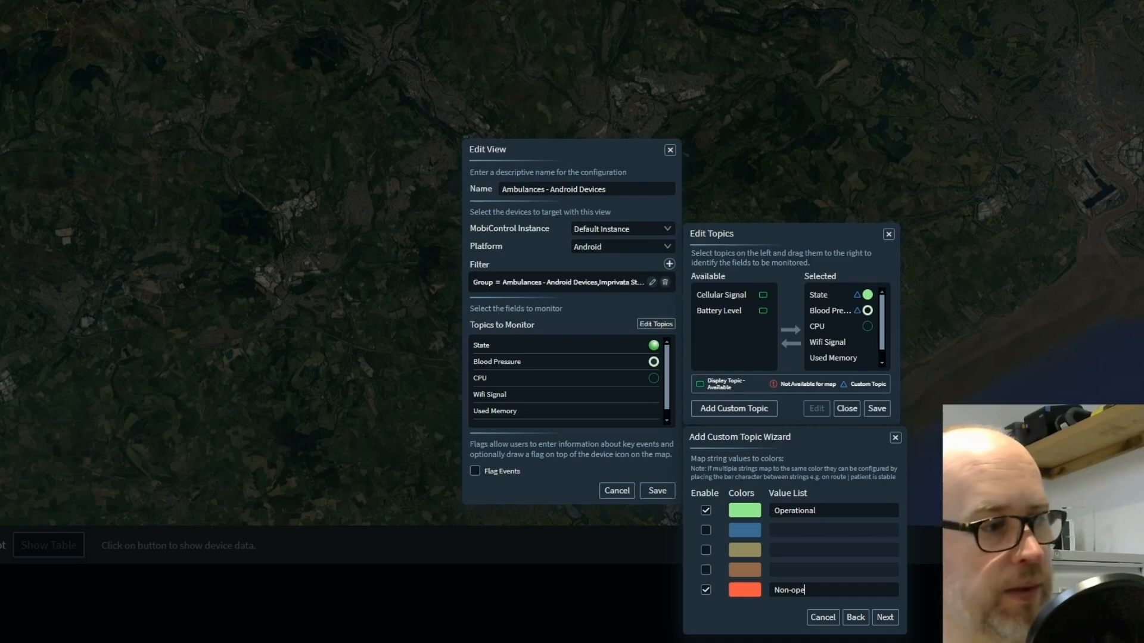
type("rational")
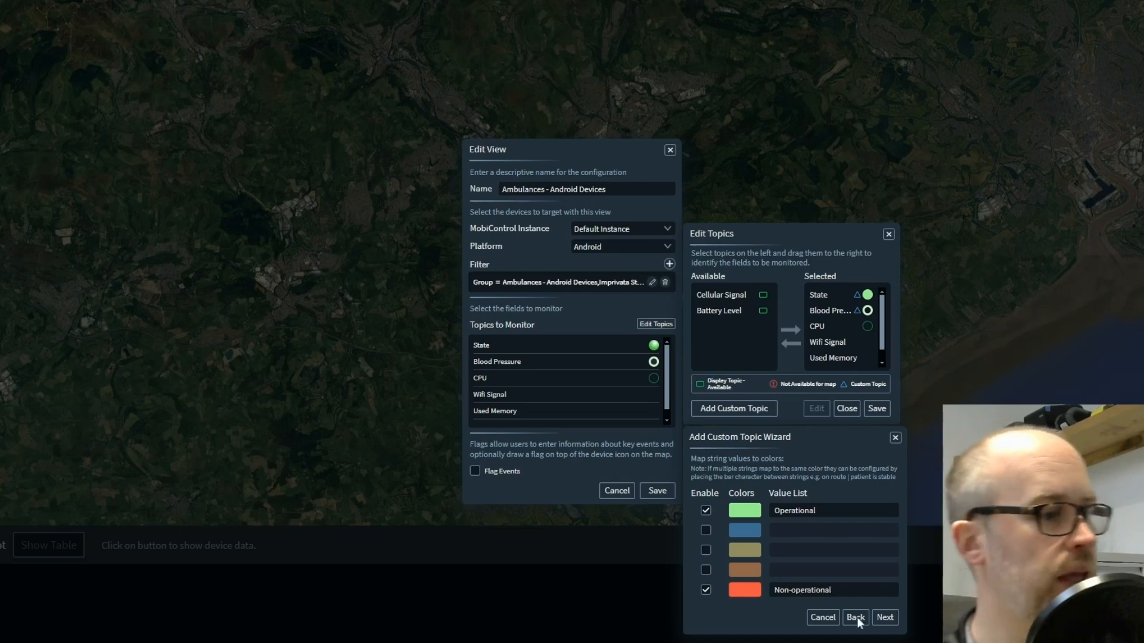
left_click(885, 617)
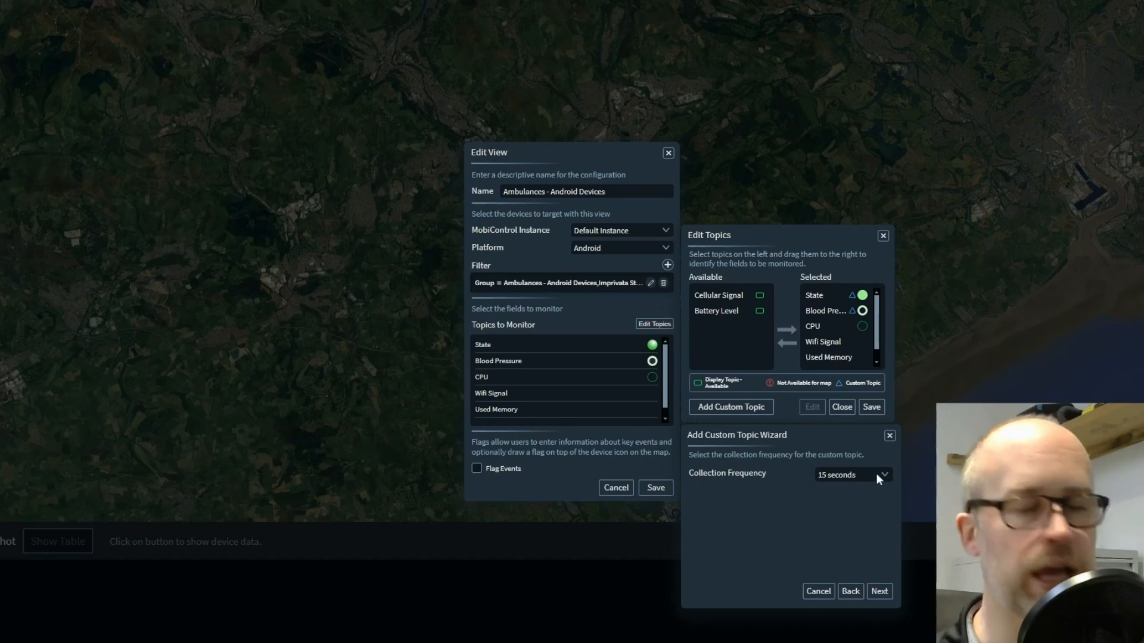
- Accept 15-second collection and retrieval from the SOTI Snap App, and paste the copied Equipment Status topic ID as the topic identifier
left_click(881, 593)
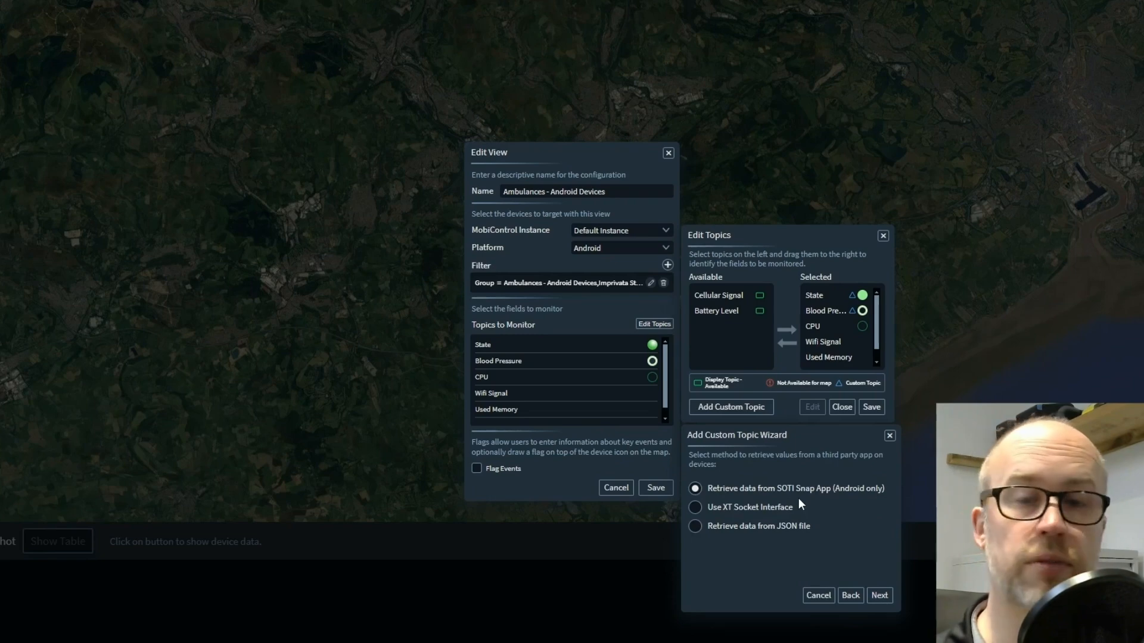
left_click(879, 595)
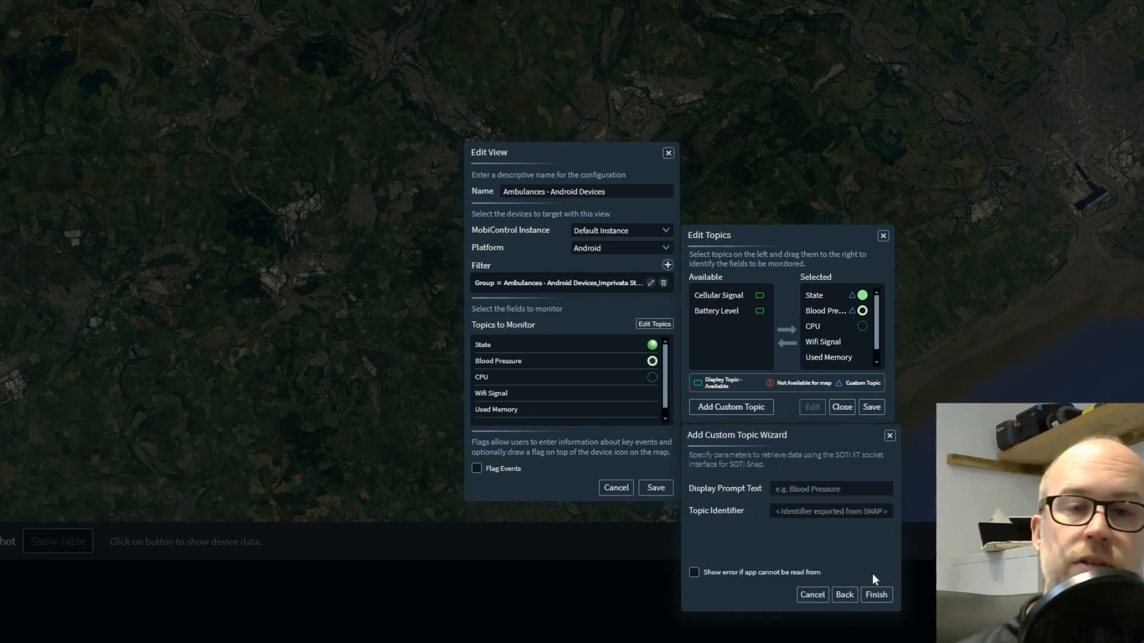
left_click(817, 511)
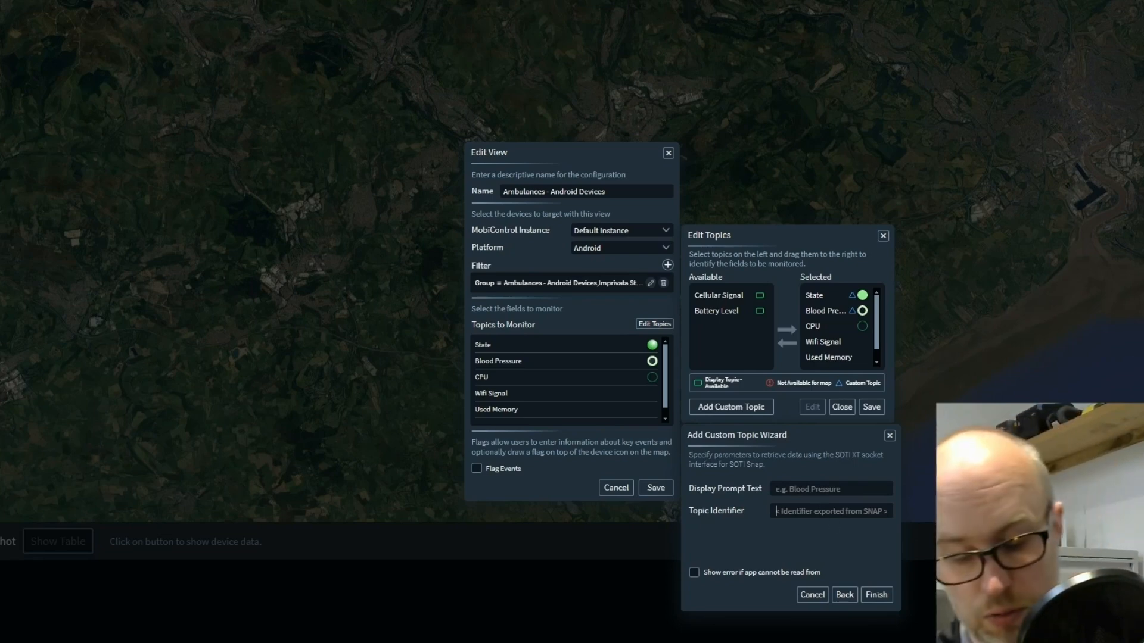
type("ff770f5b92524b33a19543d8bc42")
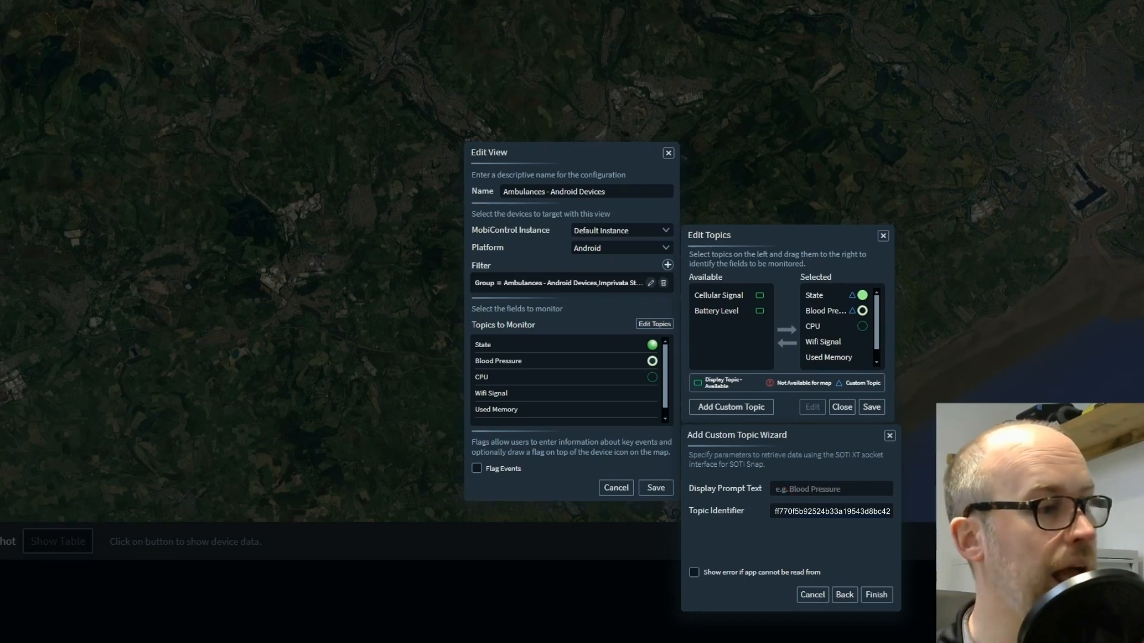
- Set the custom topic's display prompt text to Equipment Status and finish creating it
left_click(778, 489)
type("Equ")
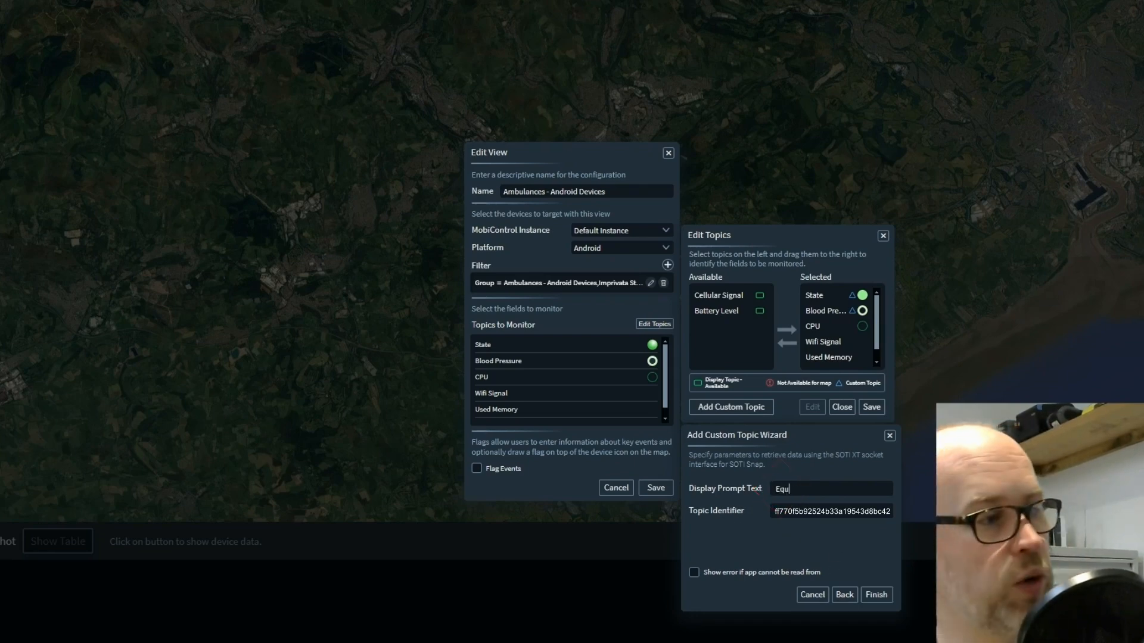
type("i,em")
key("BackSpace")
key("BackSpace")
key("BackSpace")
type("ment Status")
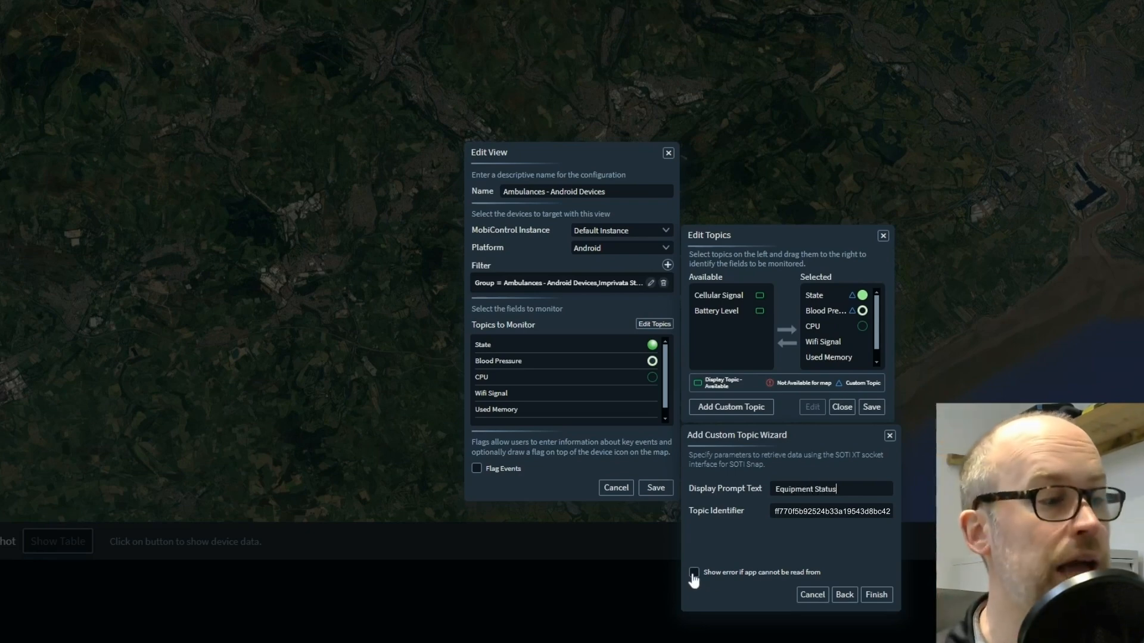
left_click(874, 595)
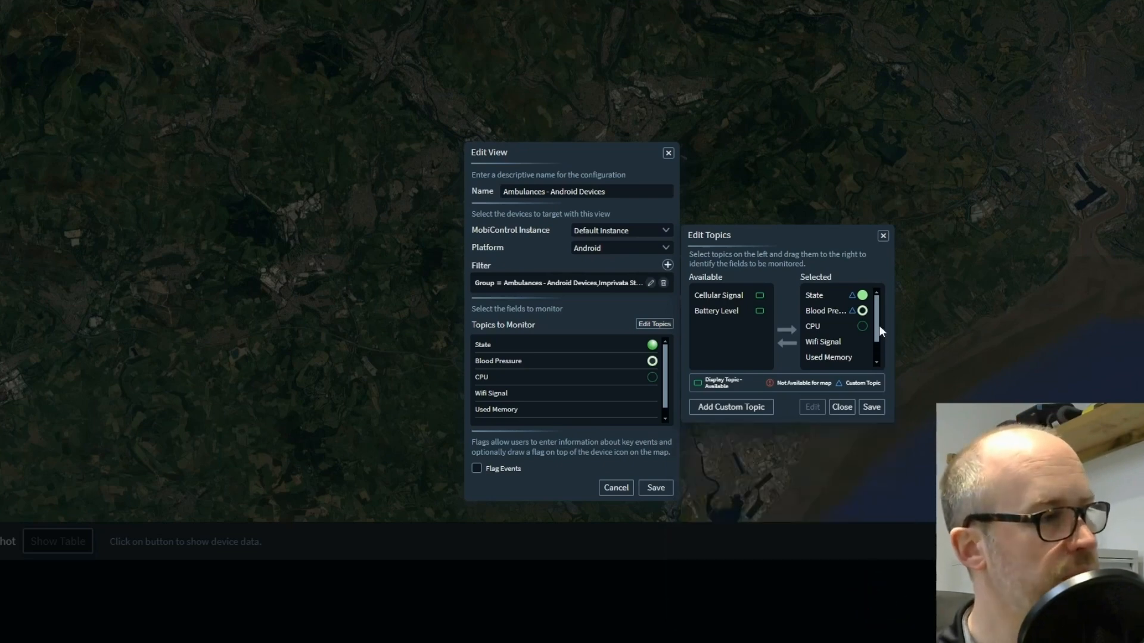
- Move Equipment Status directly below Blood Pressure in the selected topics, and save the topics and the view
scroll(879, 331, "down", 2)
left_click_drag(826, 345, 877, 295)
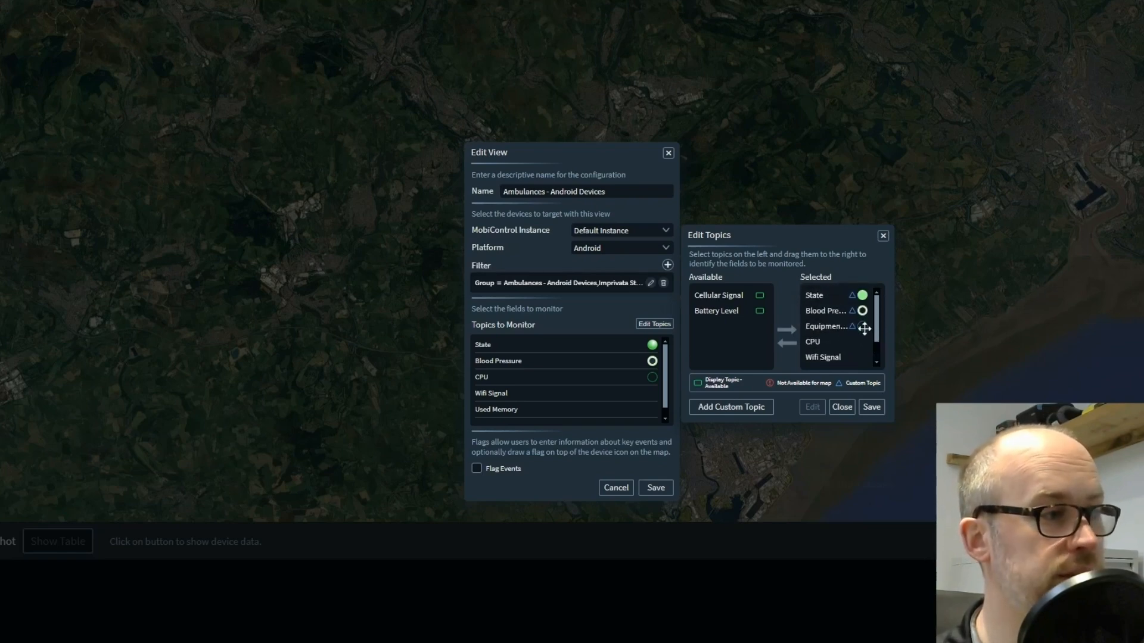
left_click(871, 409)
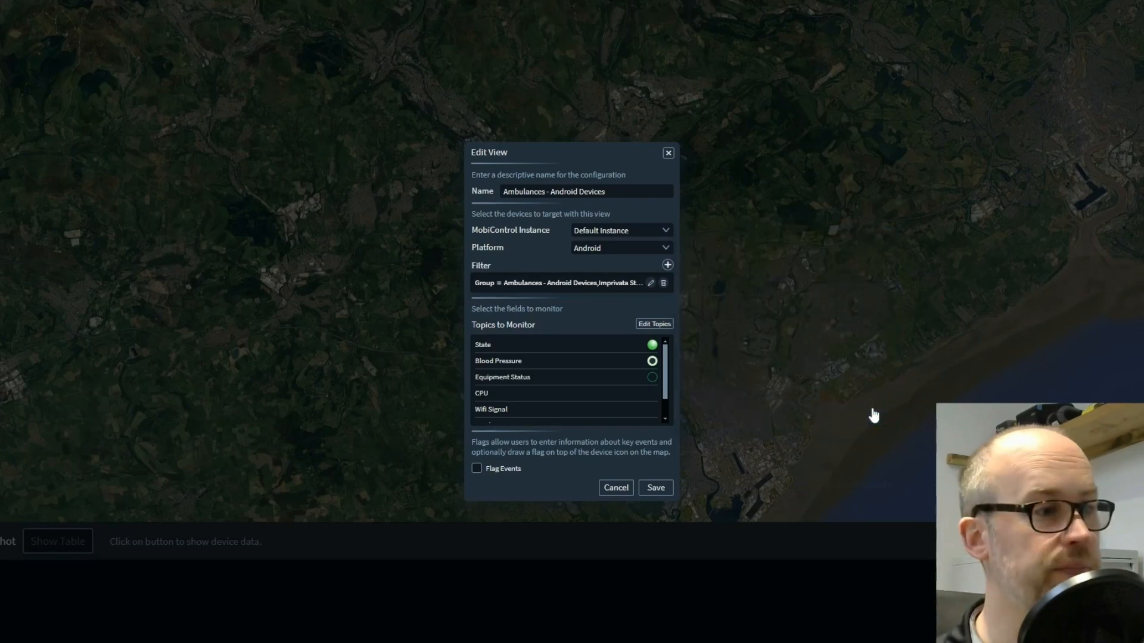
left_click(655, 488)
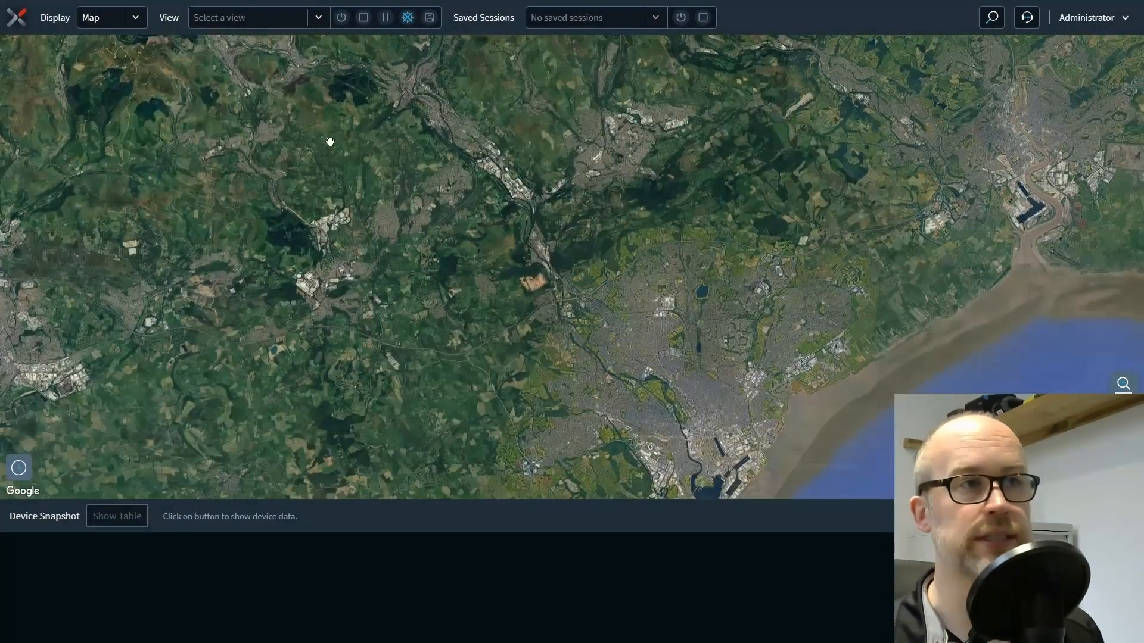
- Start the Ambulances - Android Devices view and check the Equipment Status in the ambulance device's details on the map
left_click(319, 19)
left_click(262, 84)
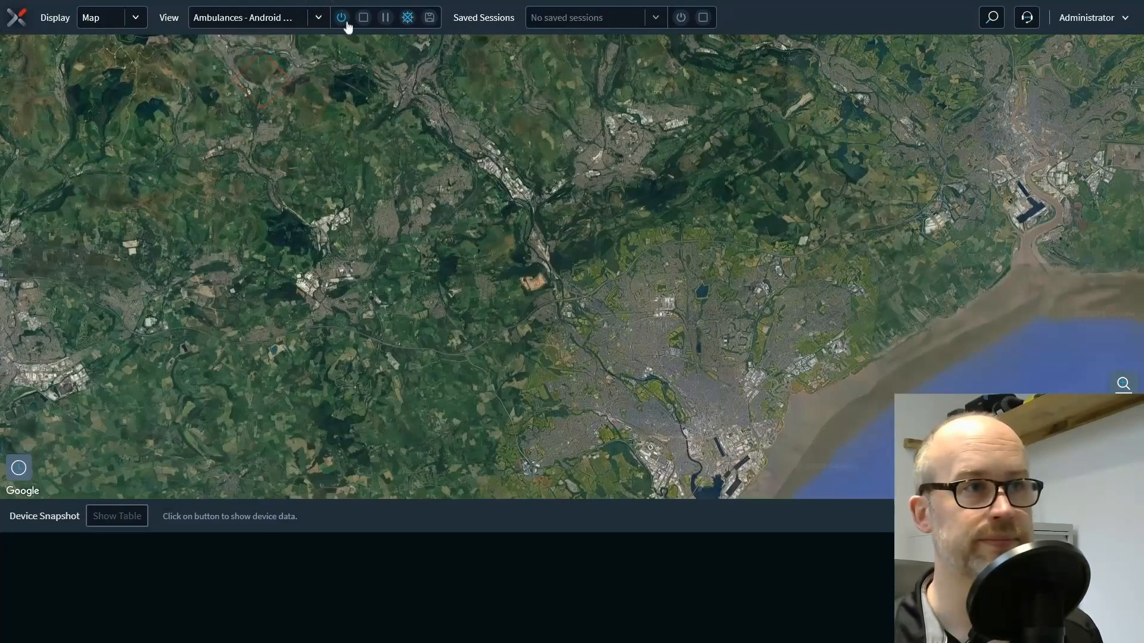
left_click(342, 18)
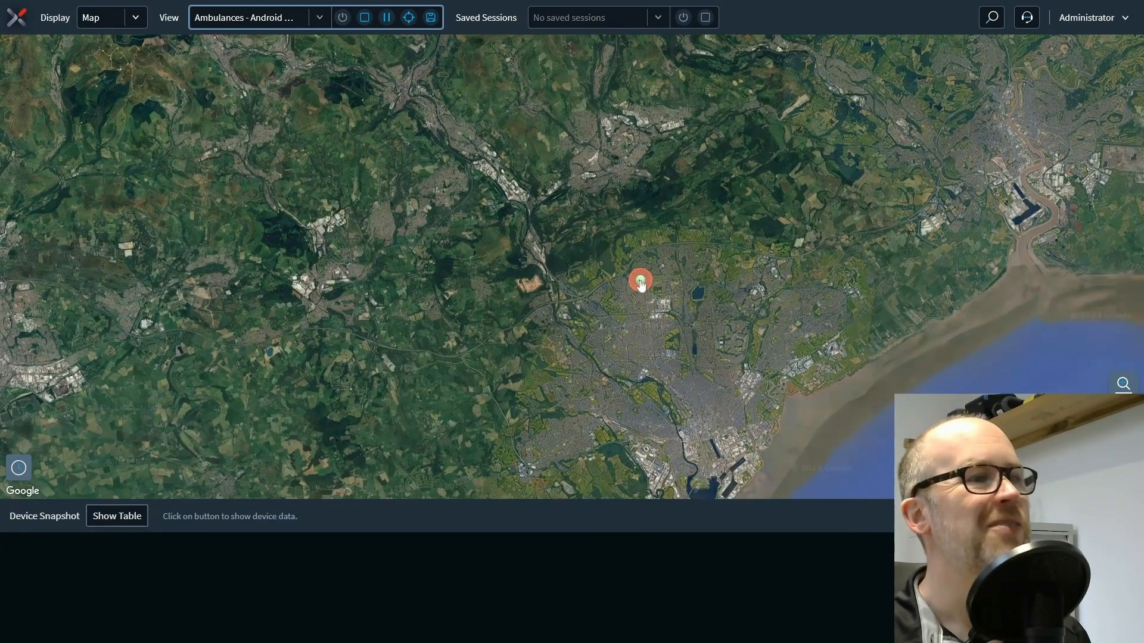
left_click(642, 282)
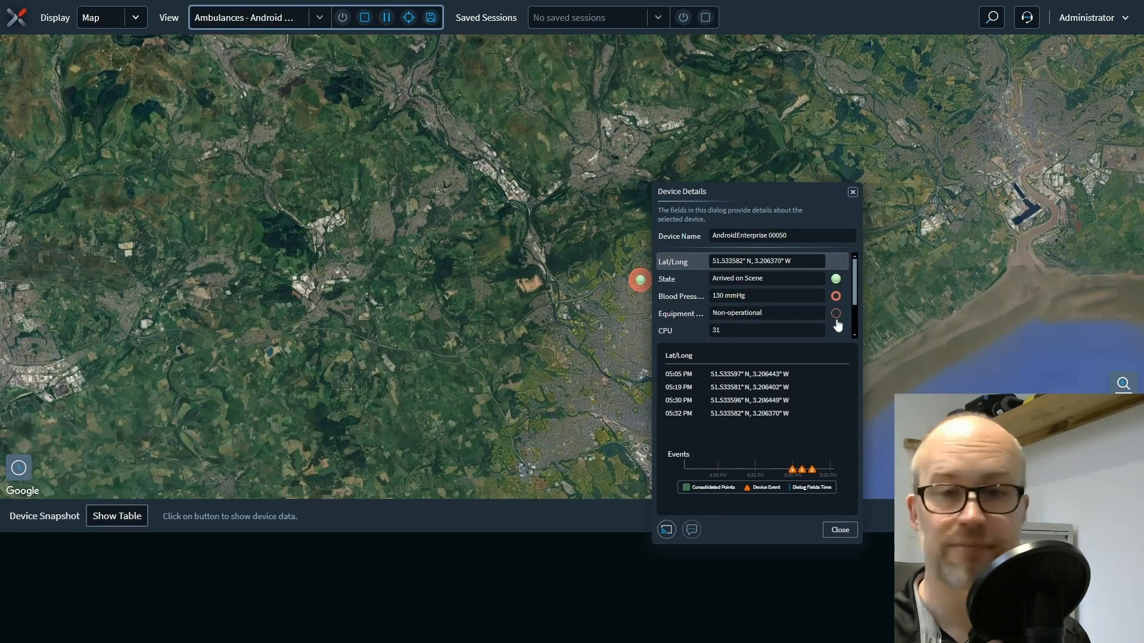
left_click(840, 529)
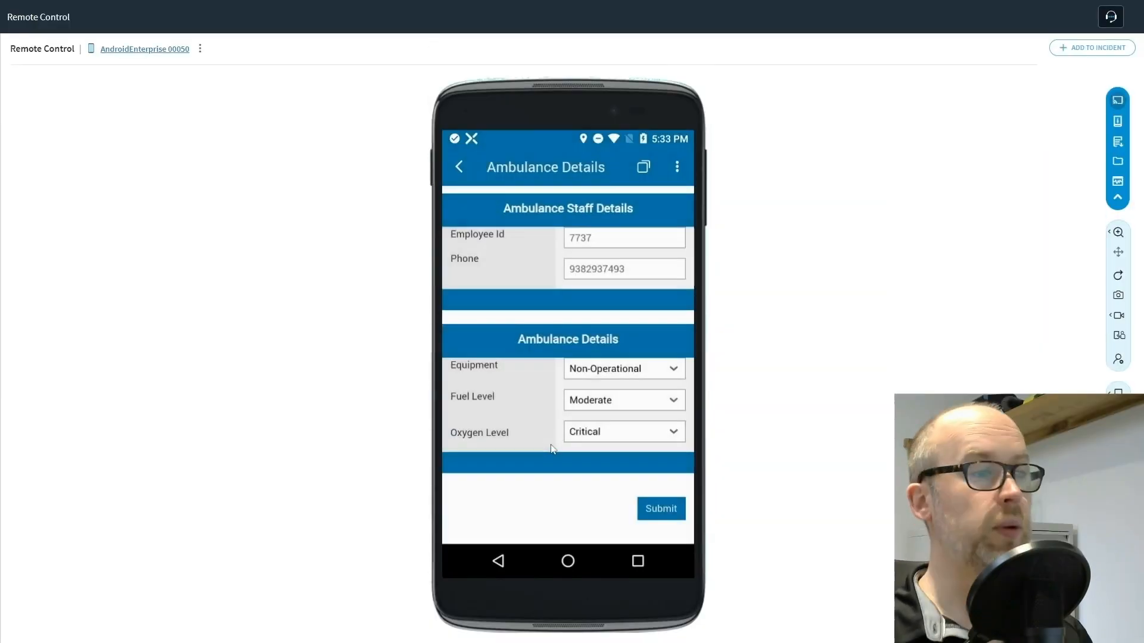
- In the device's Remote Control session, set Equipment to Operational in the Ambulance Details form and submit it
left_click(675, 370)
left_click(660, 347)
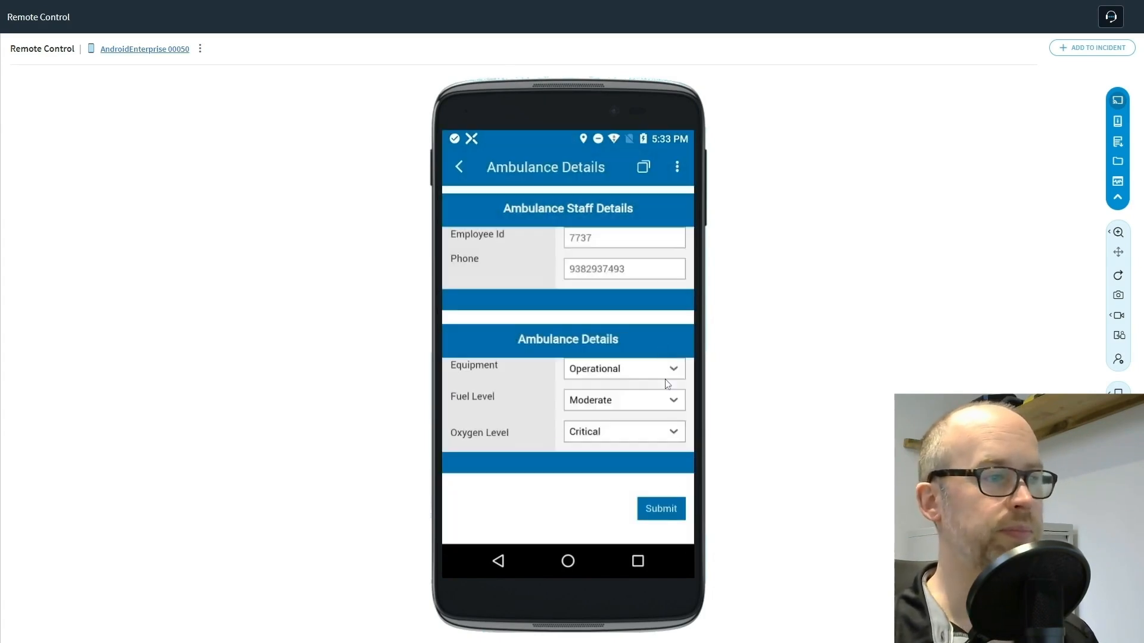
left_click(665, 513)
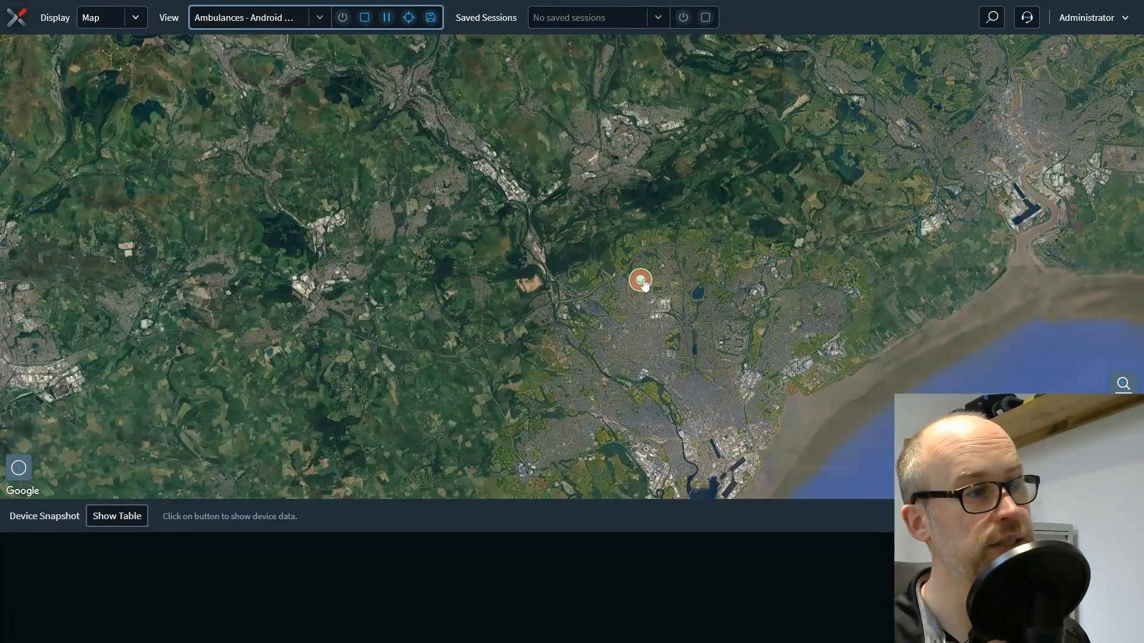
- Return to Live View and open the ambulance device's details on the map to check its Equipment Status
left_click(641, 282)
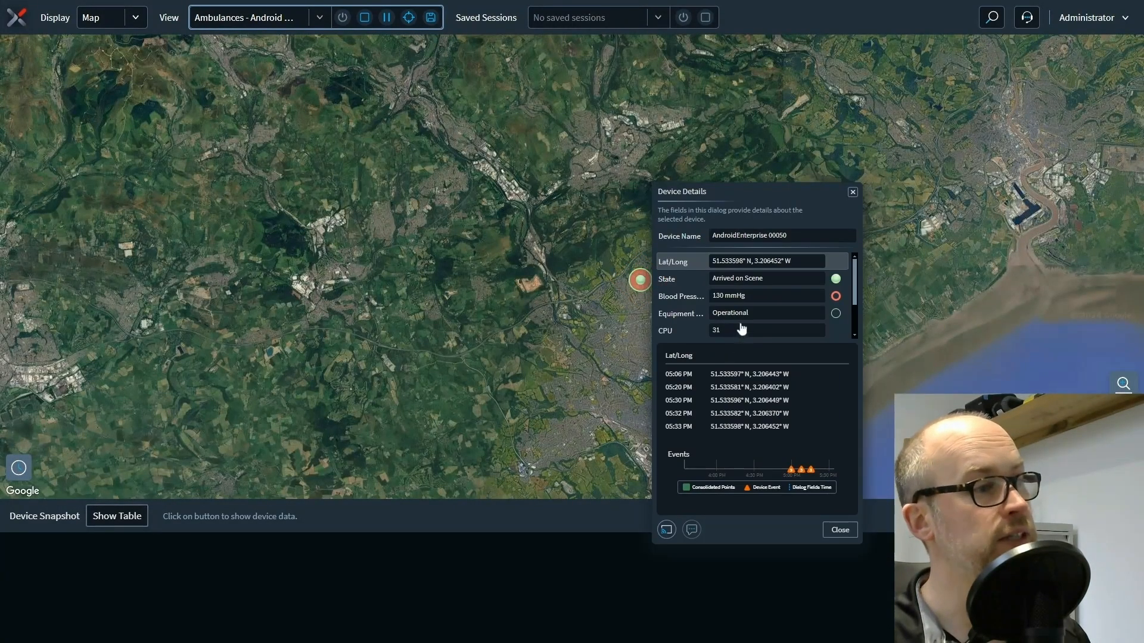